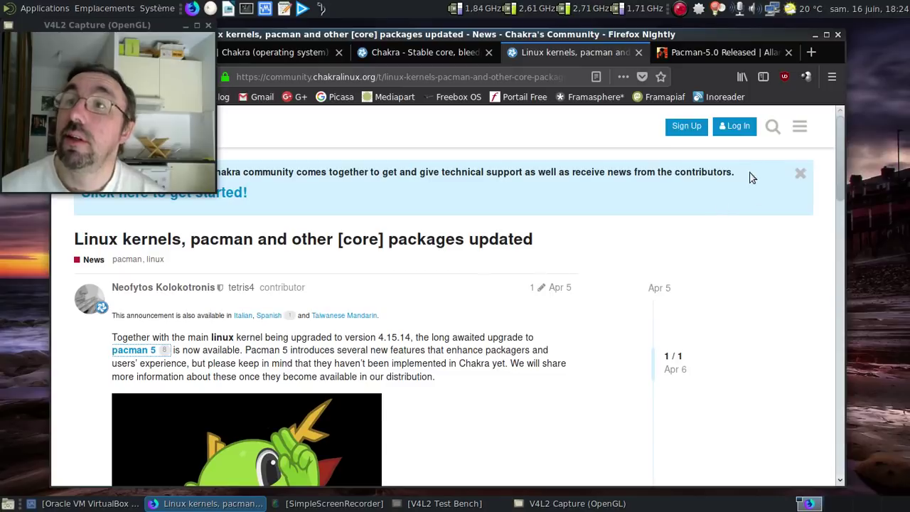
View the Pacman-5.0 release post and open the recent post "Pacman-5.1 – Don't Use the Force, Luke!".
left_click(715, 52)
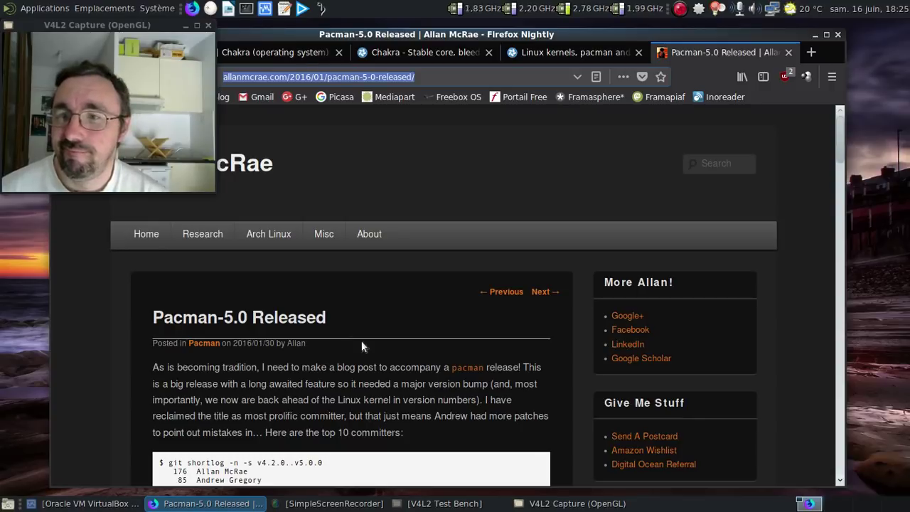
scroll(361, 341, "down", 3)
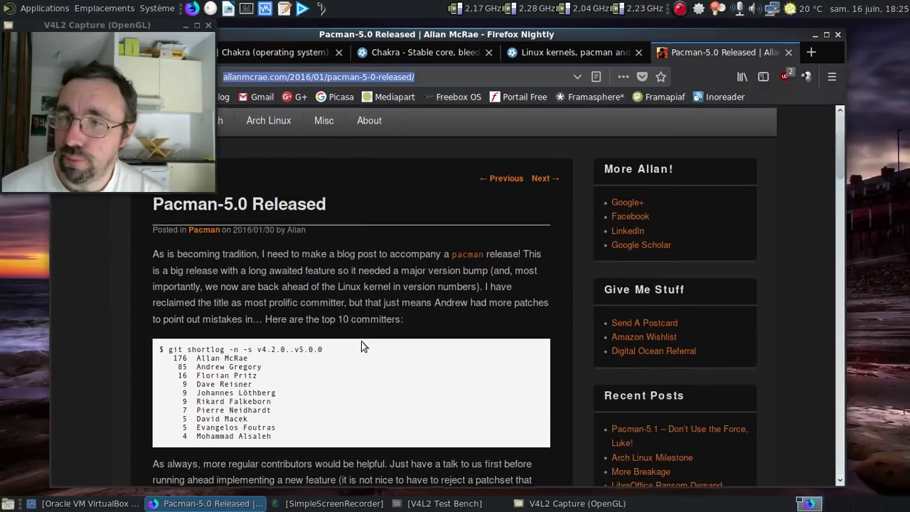
scroll(562, 322, "down", 2)
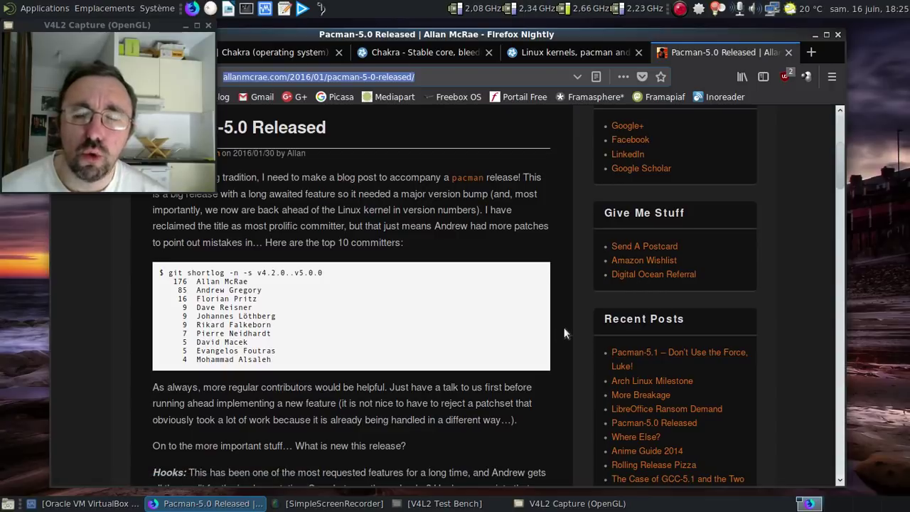
left_click(640, 353)
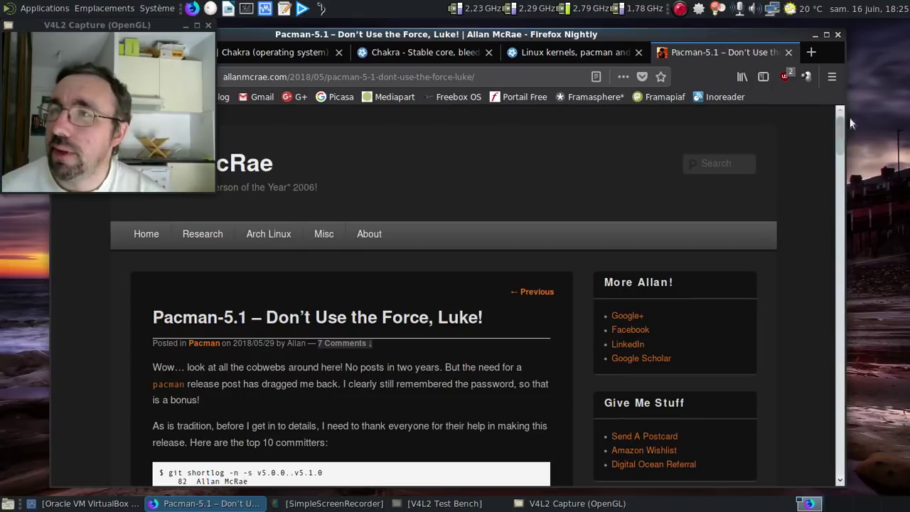
Close the browser with all its tabs and start the Chakra Linux 2017.10 virtual machine in VirtualBox.
left_click(837, 34)
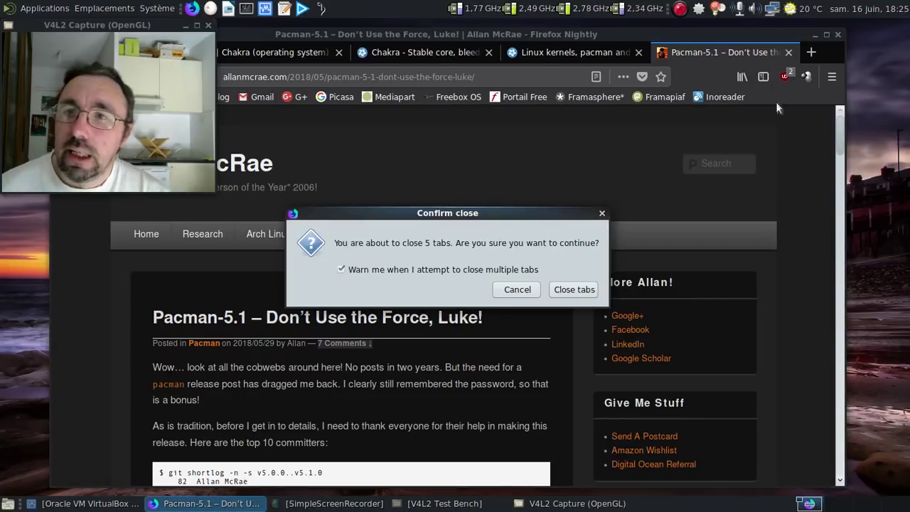
left_click(565, 289)
left_click(91, 502)
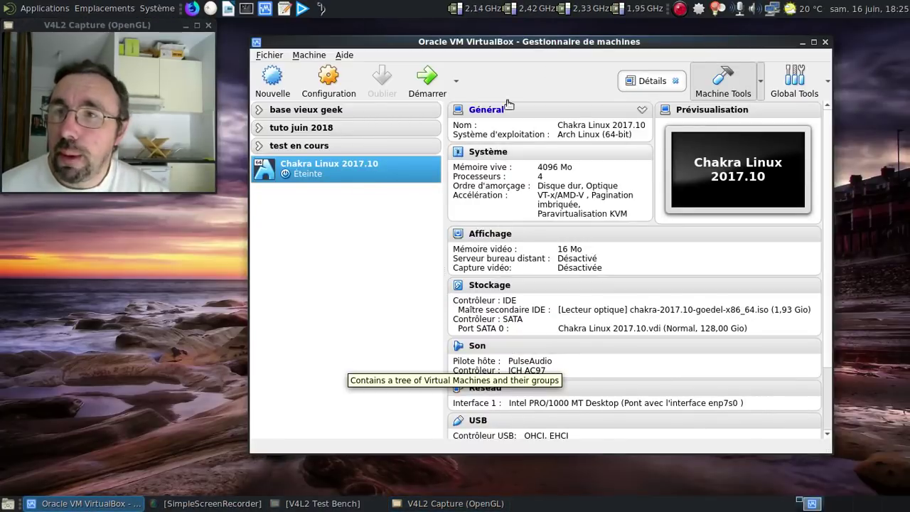
left_click(434, 81)
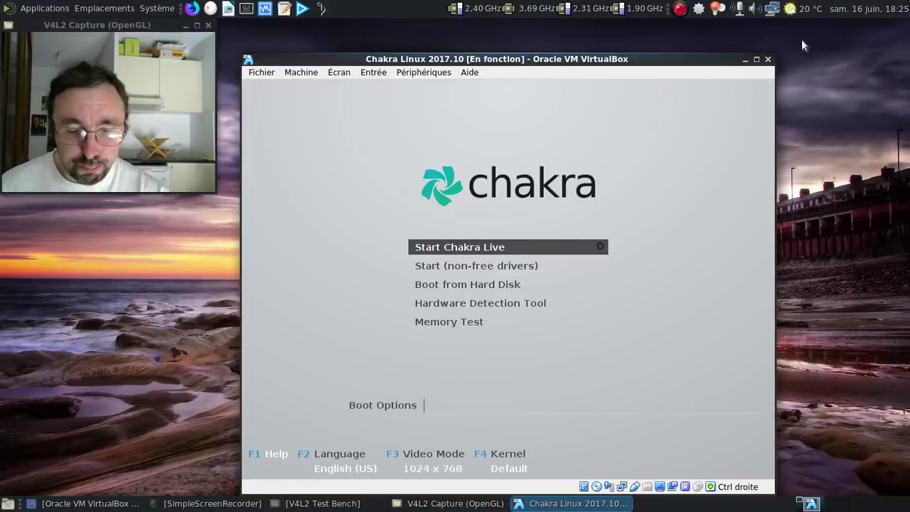
Set the boot screen language to Français and boot into Chakra Live.
key("F2")
key("Down")
key("Down")
key("Down")
key("Return")
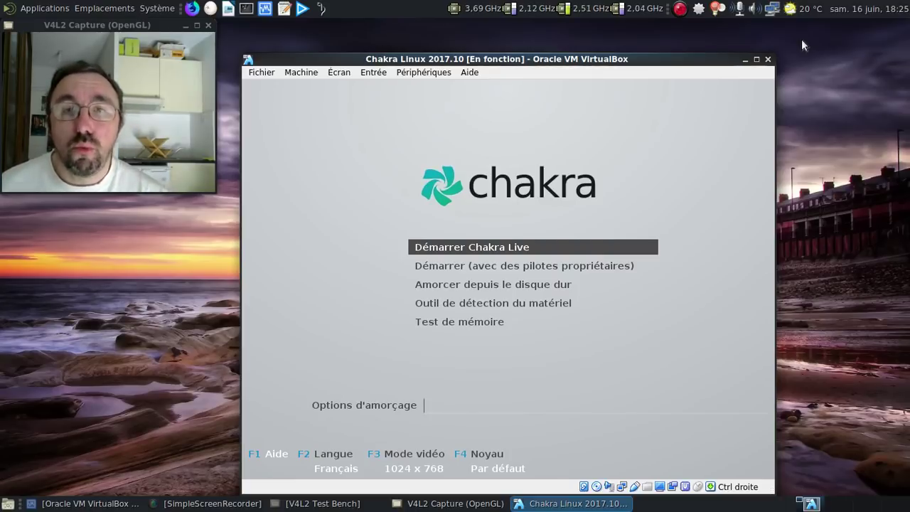
key("Return")
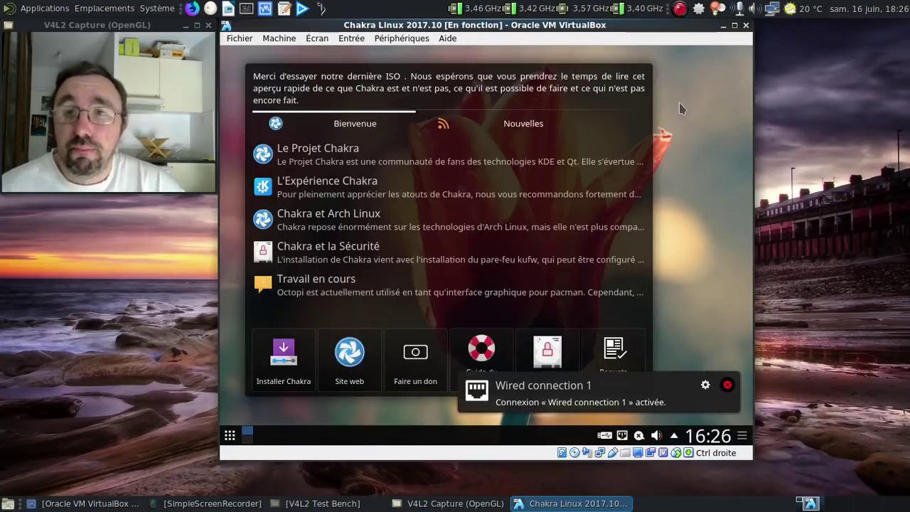
Dismiss the network notification and look through the Nouvelles list in the Chakra welcome widget.
left_click(727, 385)
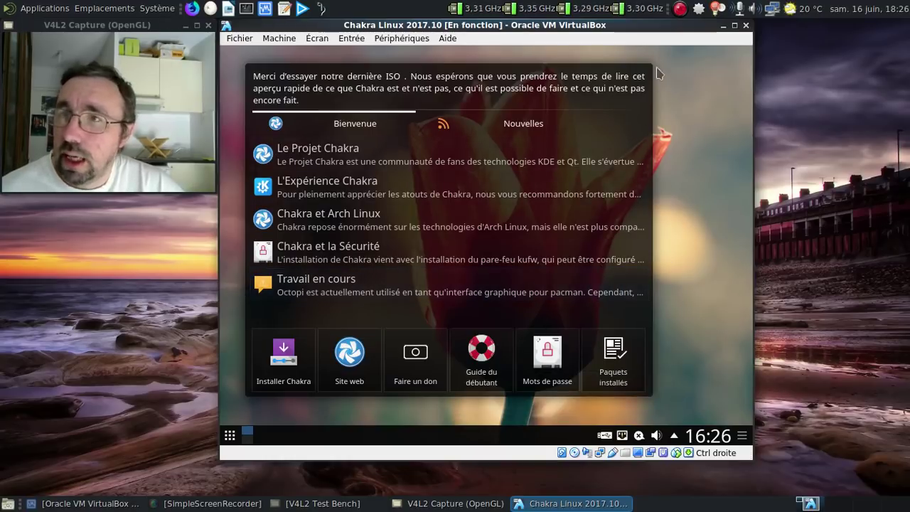
left_click(464, 124)
scroll(475, 182, "down", 10)
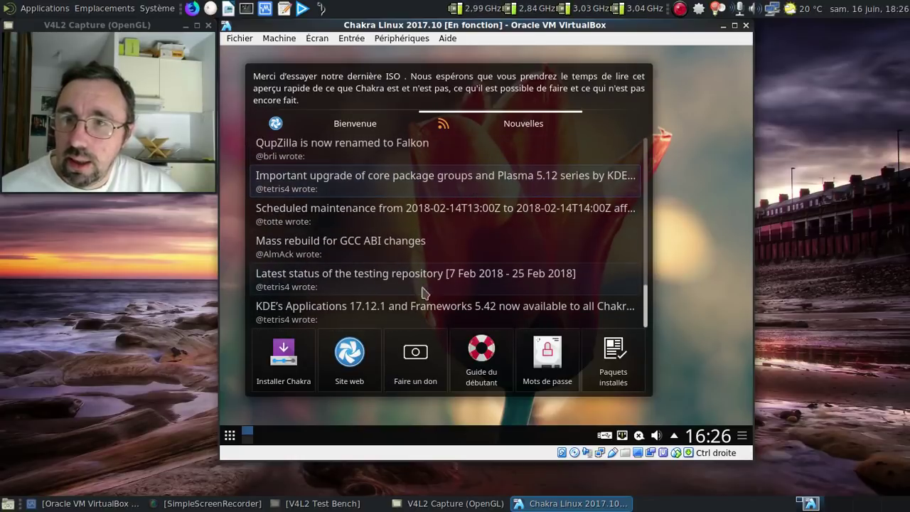
scroll(463, 310, "up", 1)
scroll(462, 311, "up", 10)
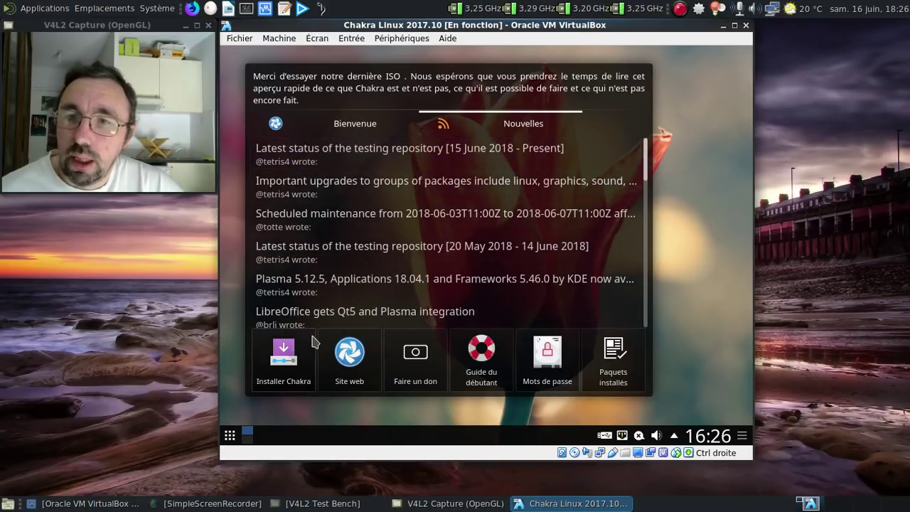
Launch the Chakra installer, keep French (France) as the language and set the time zone to Europe/Paris.
left_click(283, 359)
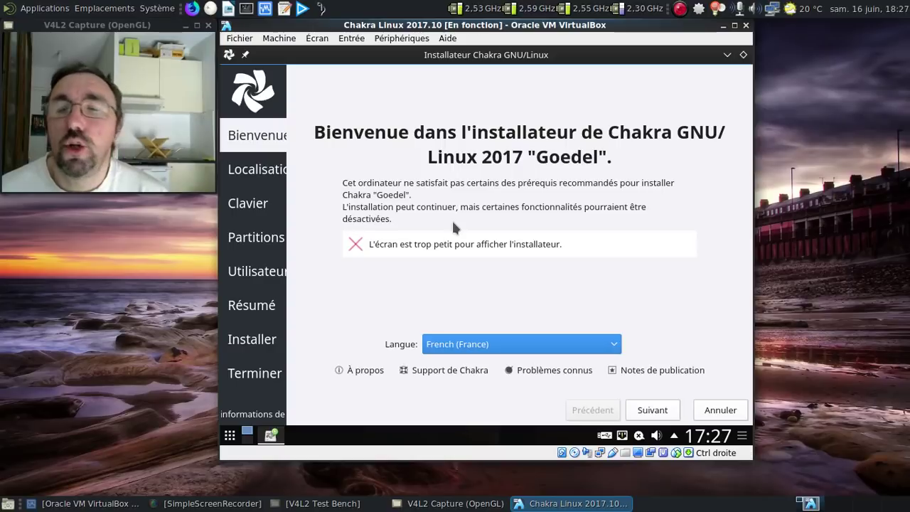
left_click(727, 276)
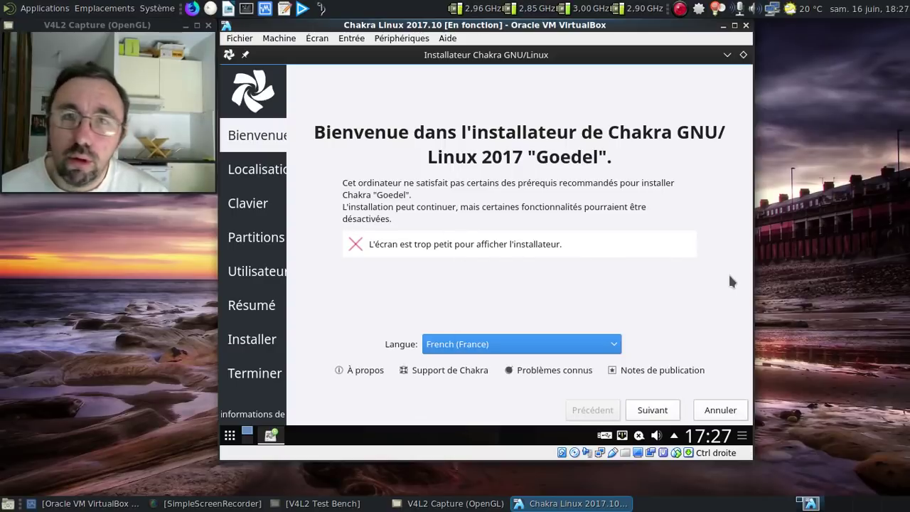
left_click(657, 406)
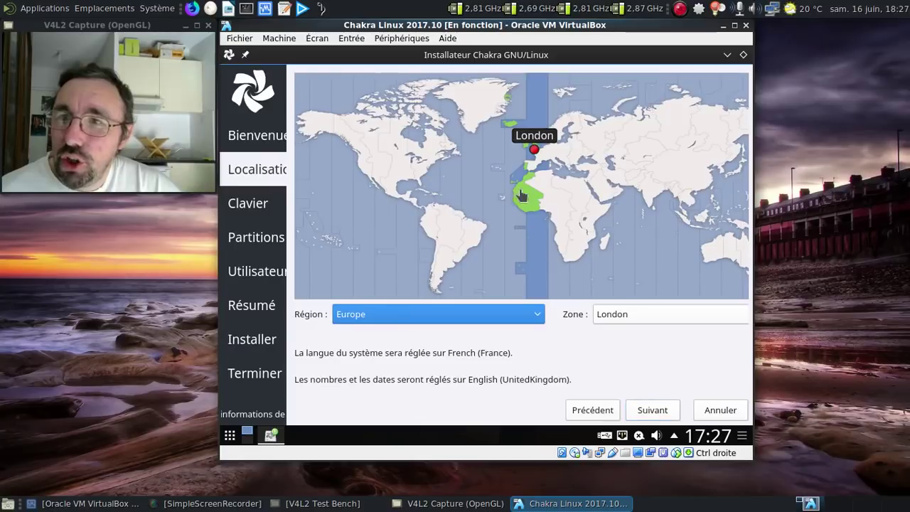
left_click(538, 156)
left_click(653, 411)
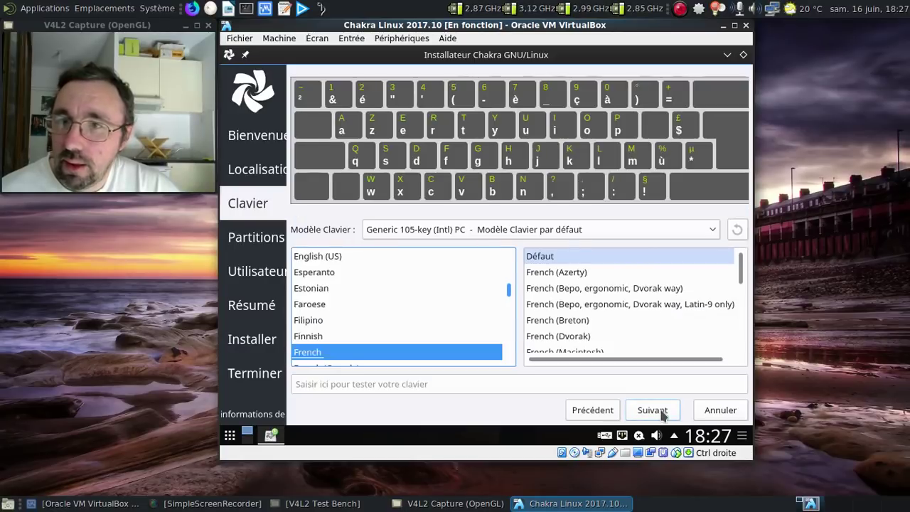
Accept the default French keyboard layout and choose to erase the whole ATA VBOX HARDDISK for the installation.
left_click(661, 414)
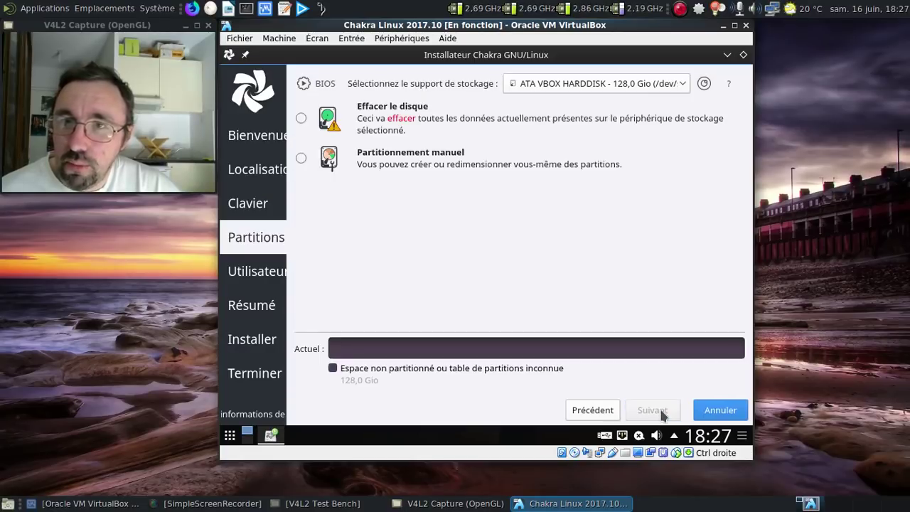
left_click(300, 118)
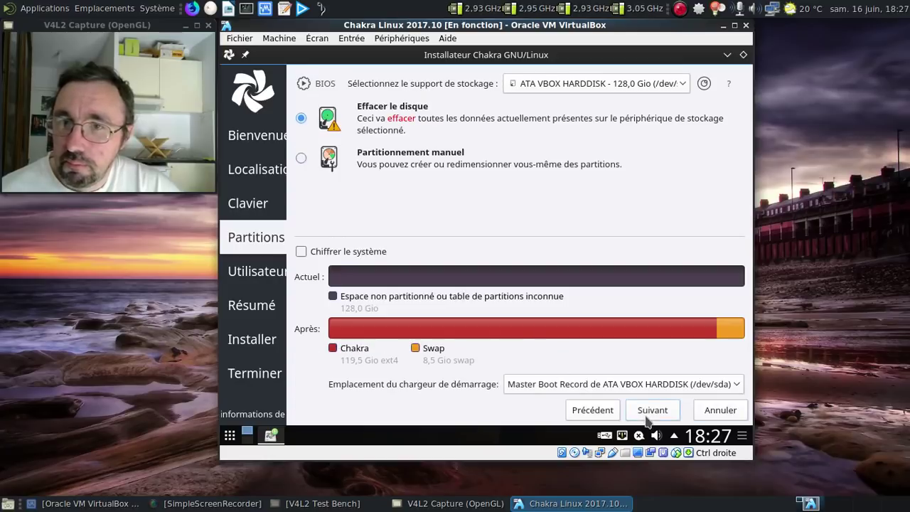
left_click(650, 414)
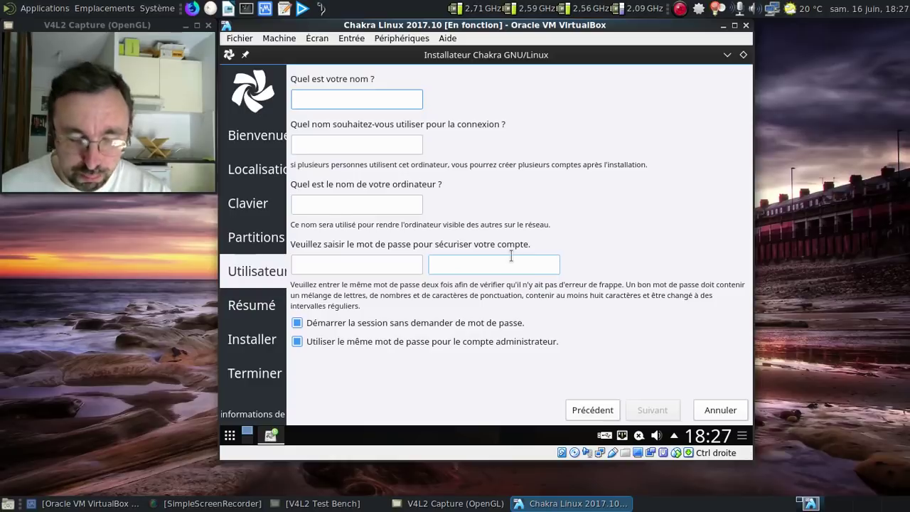
Enter the user's full name and a short login name for the new account.
type("Freder")
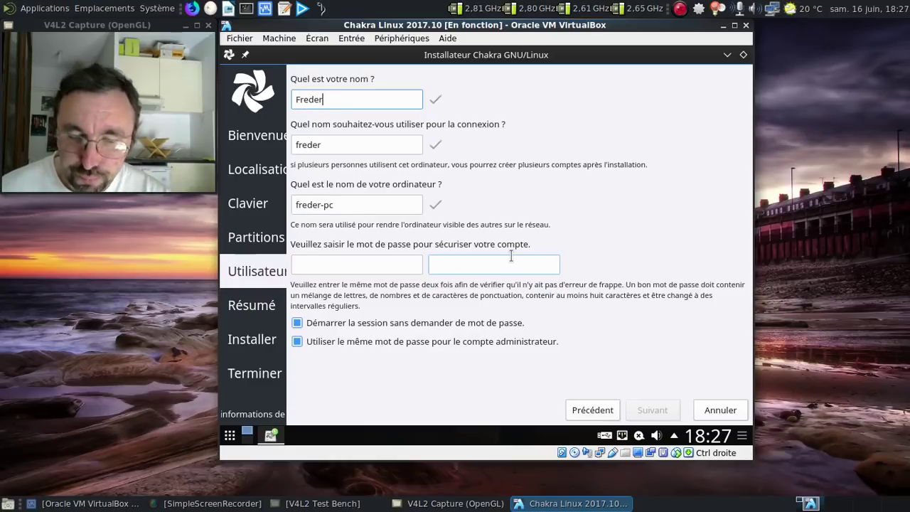
type("ic Bezies")
key("Tab")
type("fred")
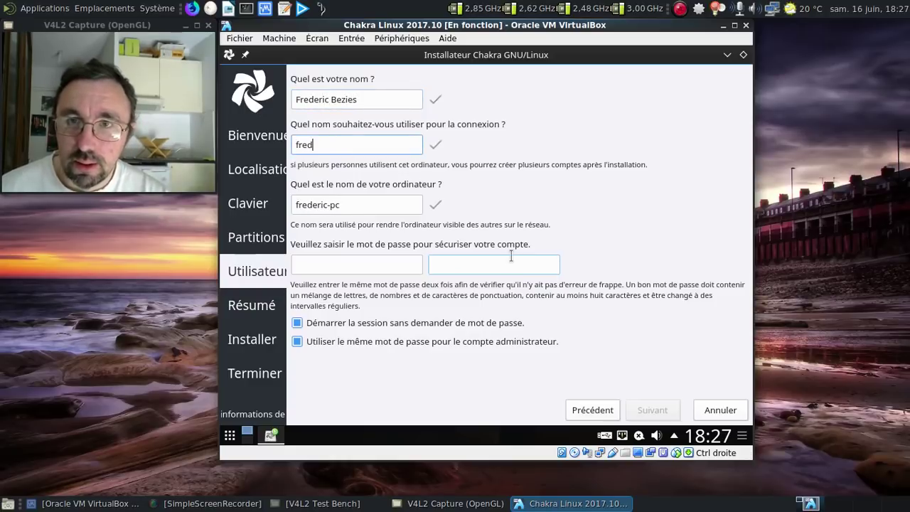
Set the computer name to fredo-chakra.
key("Tab")
type("ferdo")
key("BackSpace")
type("redo")
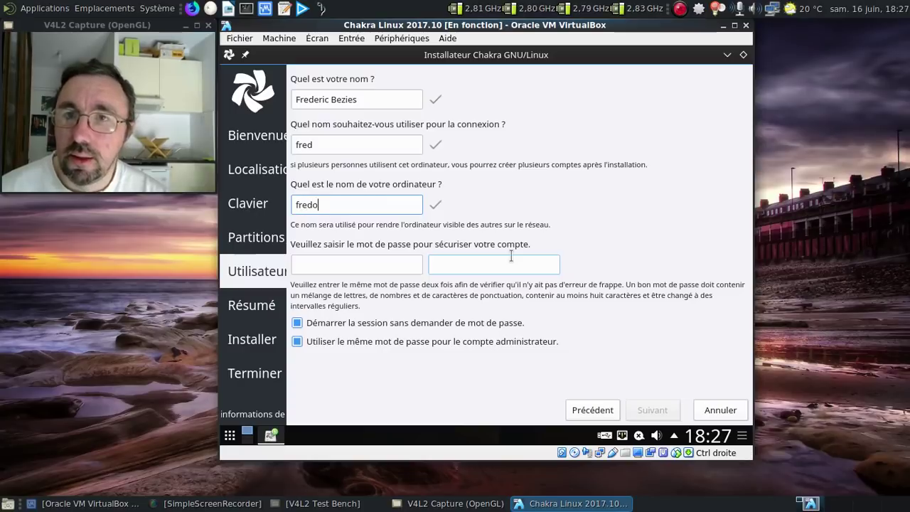
type("-chr")
key("BackSpace")
type("akra")
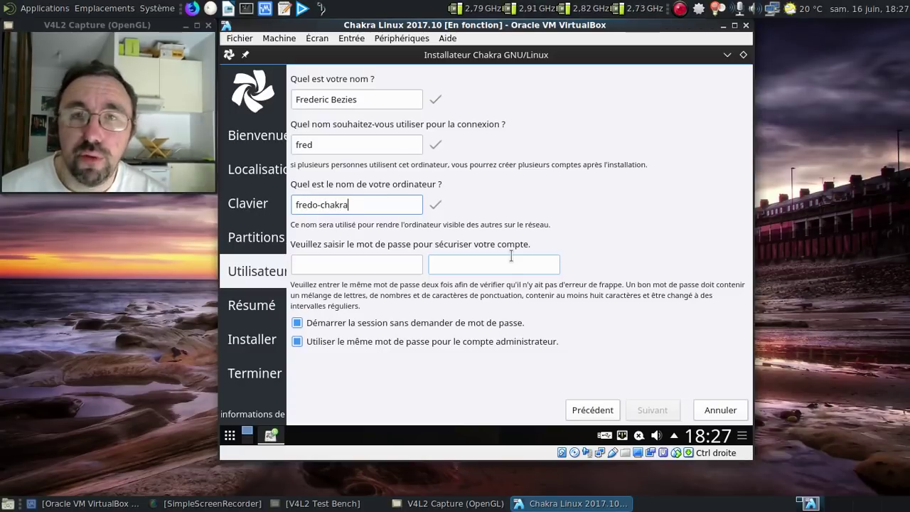
Enter and confirm the account password, and turn off starting the session without asking for a password.
key("Tab")
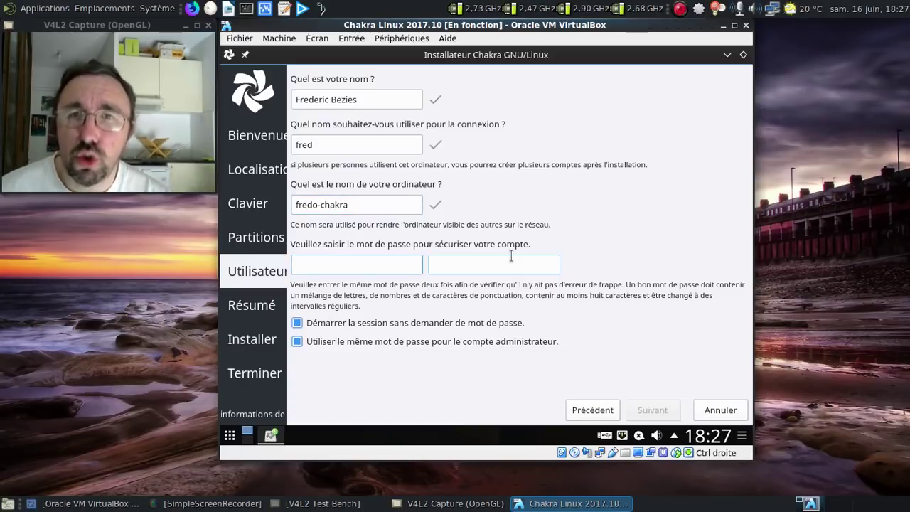
type("*********")
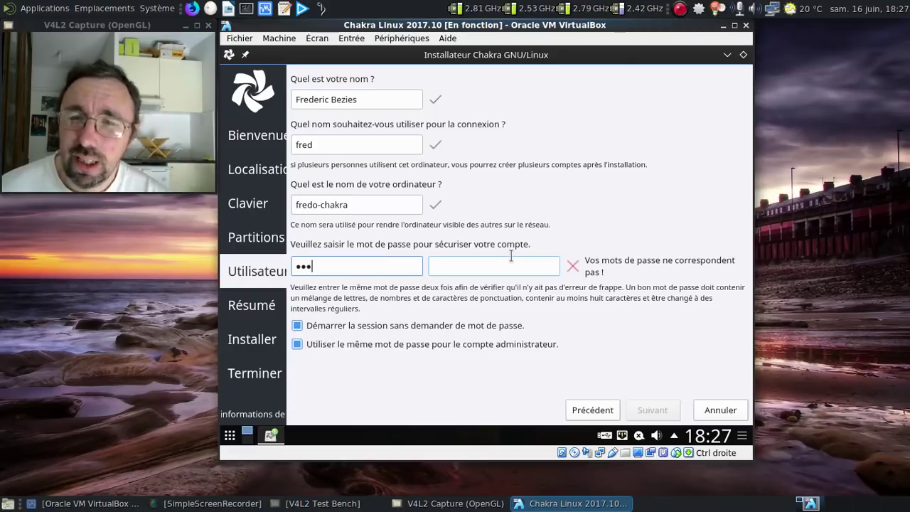
key("Tab")
type("*********")
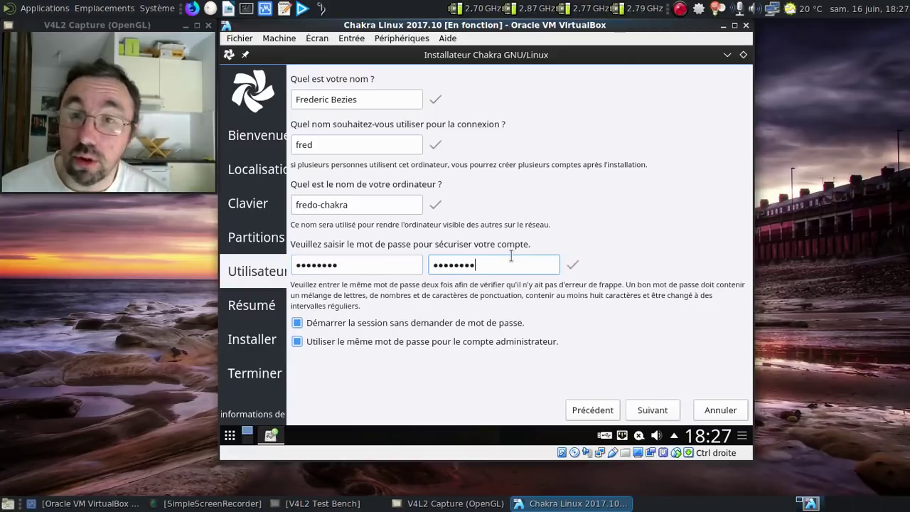
left_click(429, 324)
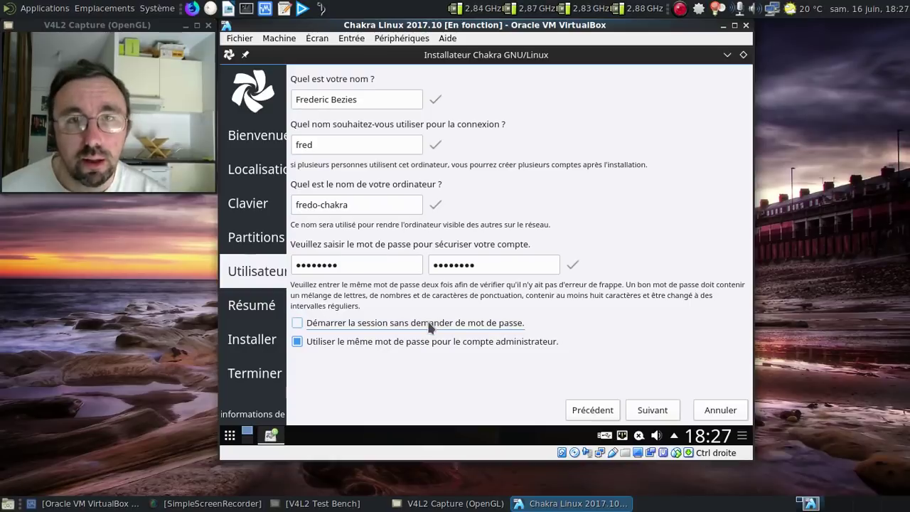
Continue to the installation summary and start installing Chakra on the disk.
left_click(652, 411)
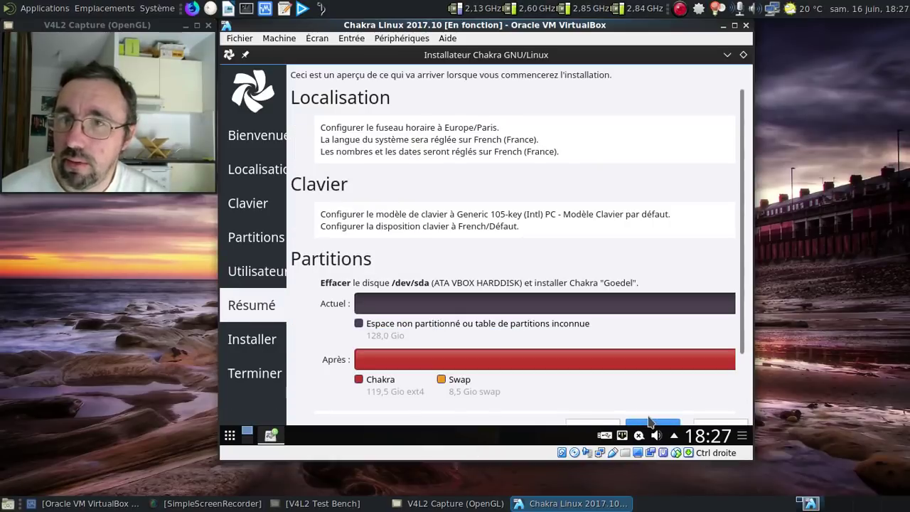
left_click(649, 423)
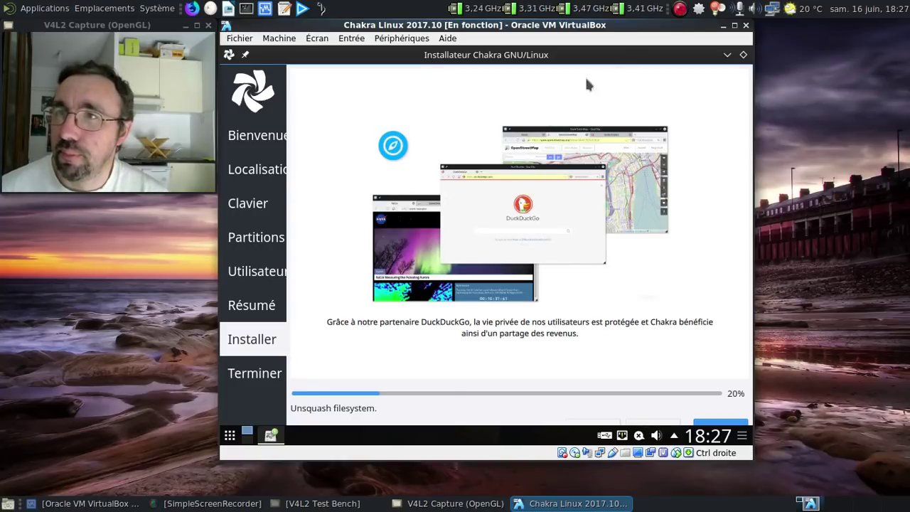
left_click(679, 9)
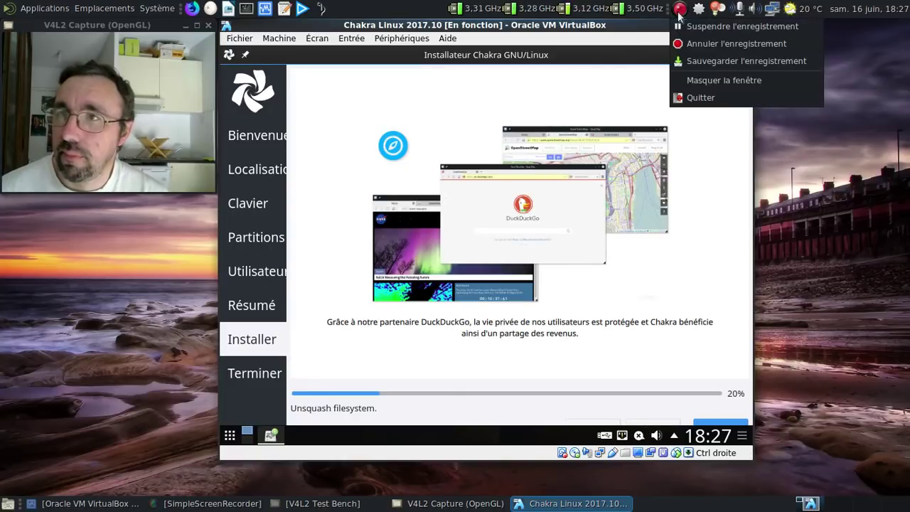
left_click(704, 59)
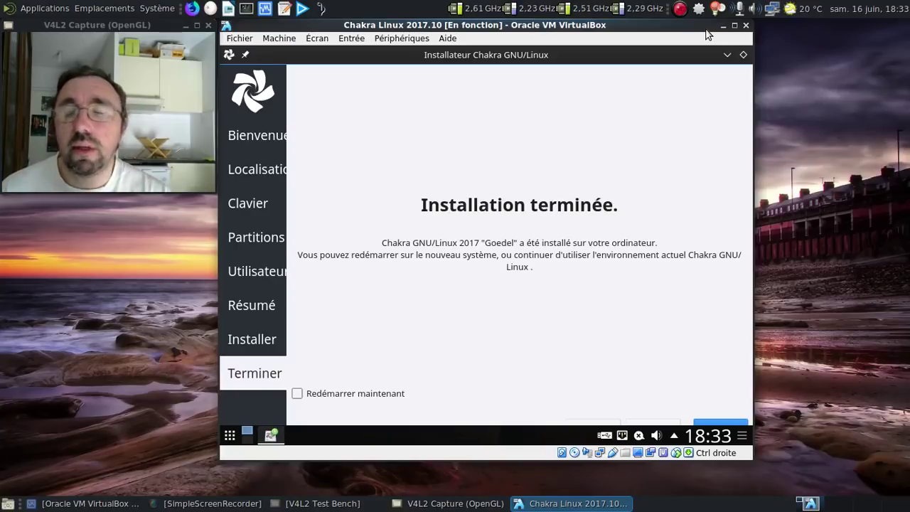
Close the finished installer without restarting, and check the live system's information in KInfoCenter.
left_click(732, 424)
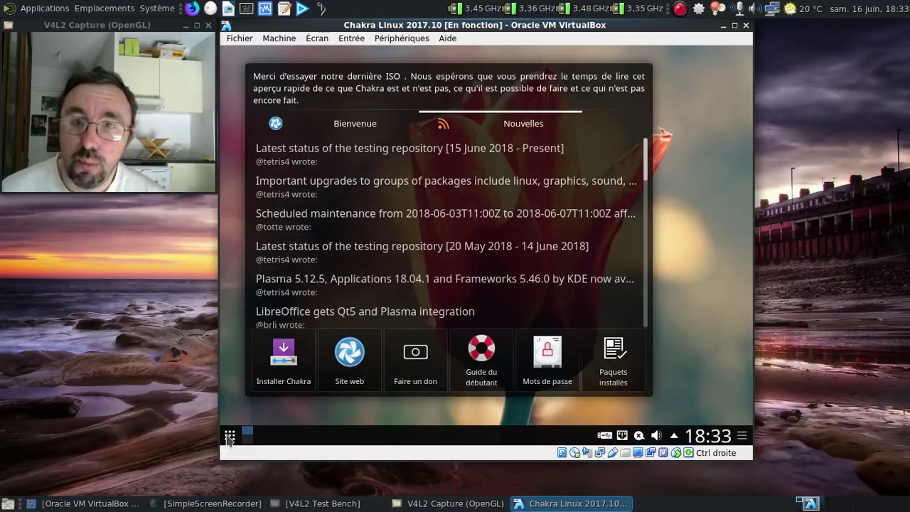
left_click(228, 436)
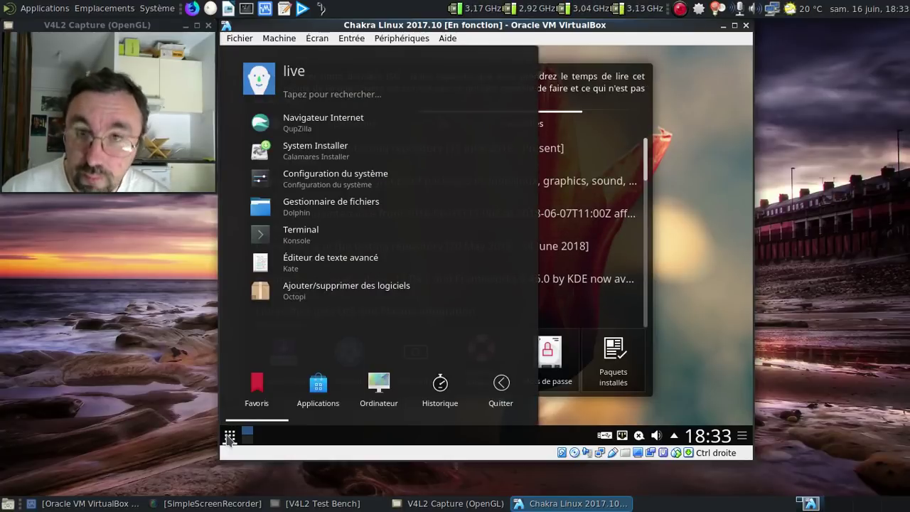
type("kinfo")
key("Return")
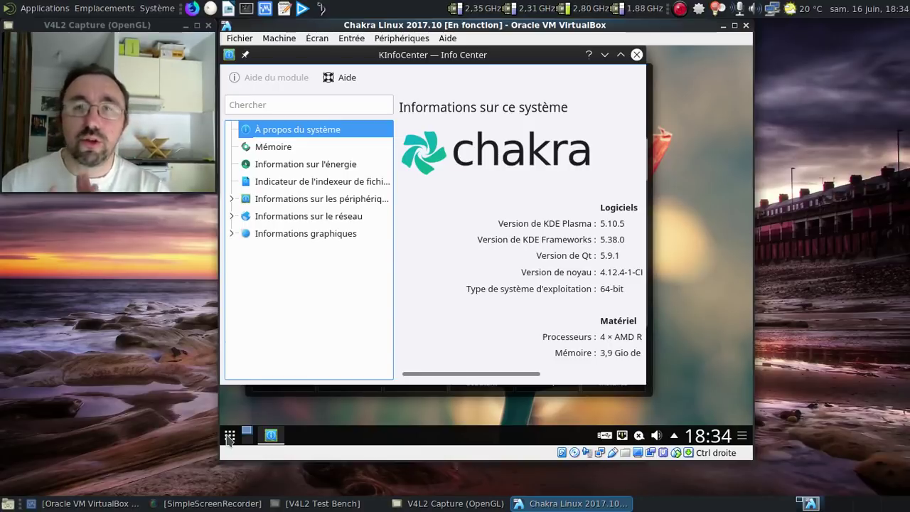
left_click(636, 55)
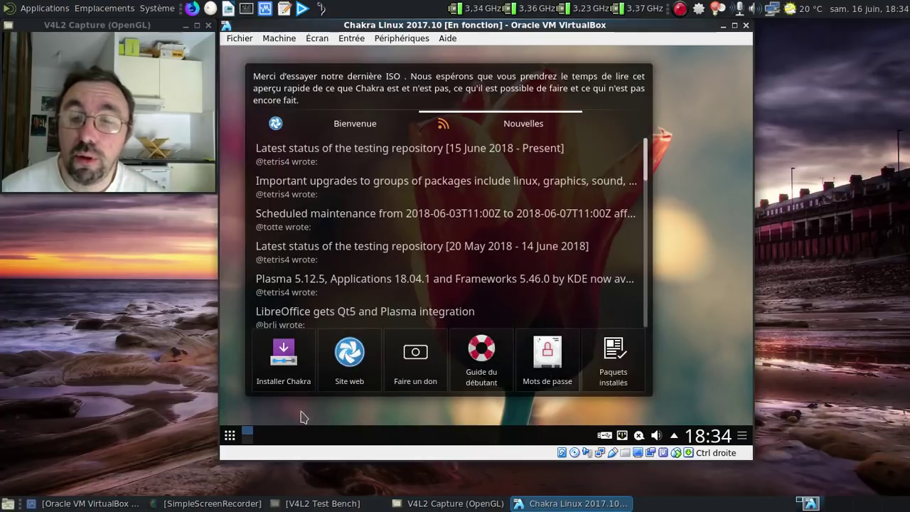
Restart the virtual machine from the live session and move its window clear of the V4L2 Capture window.
left_click(230, 436)
left_click(501, 392)
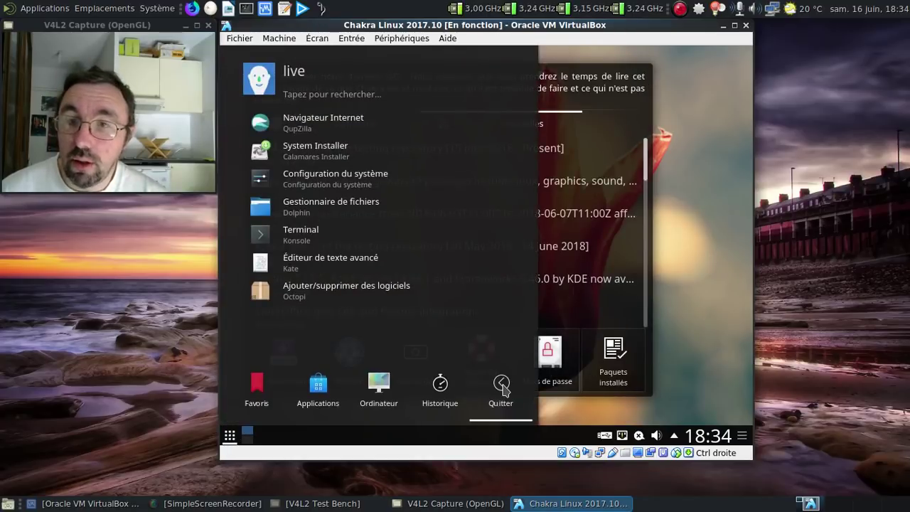
left_click(307, 277)
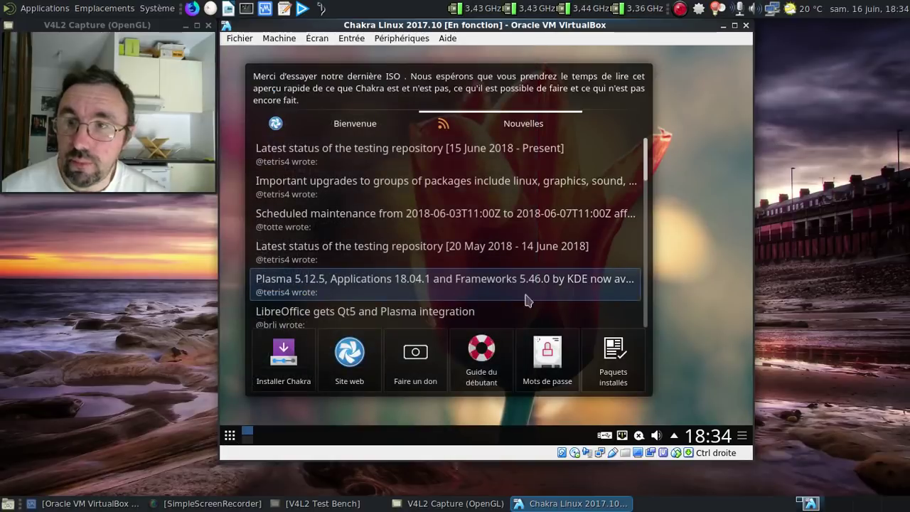
left_click(441, 303)
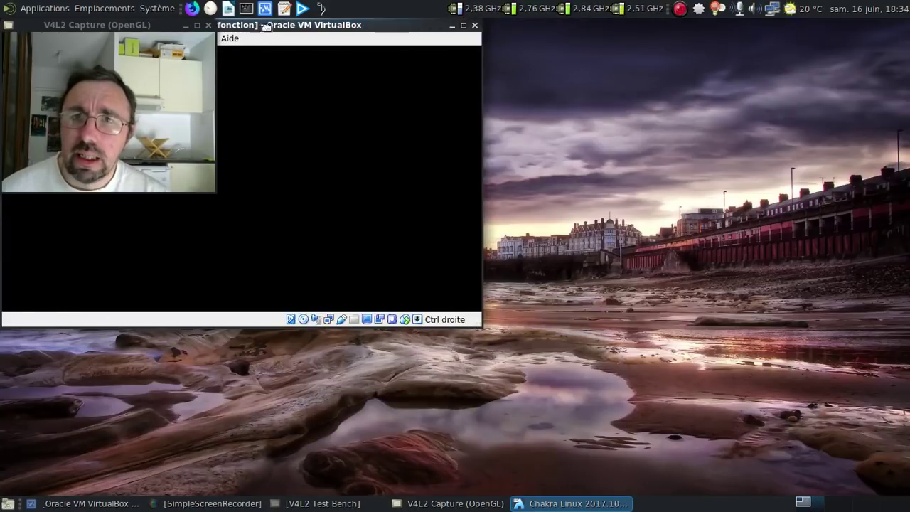
left_click_drag(260, 26, 481, 41)
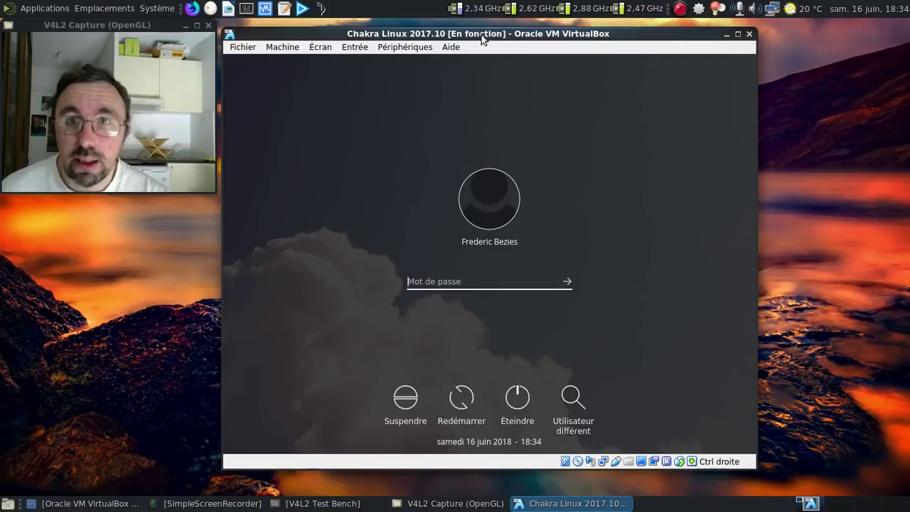
Switch the installed system to text console tty2 and log in with the account's username and password.
key("ctrl+alt+F2")
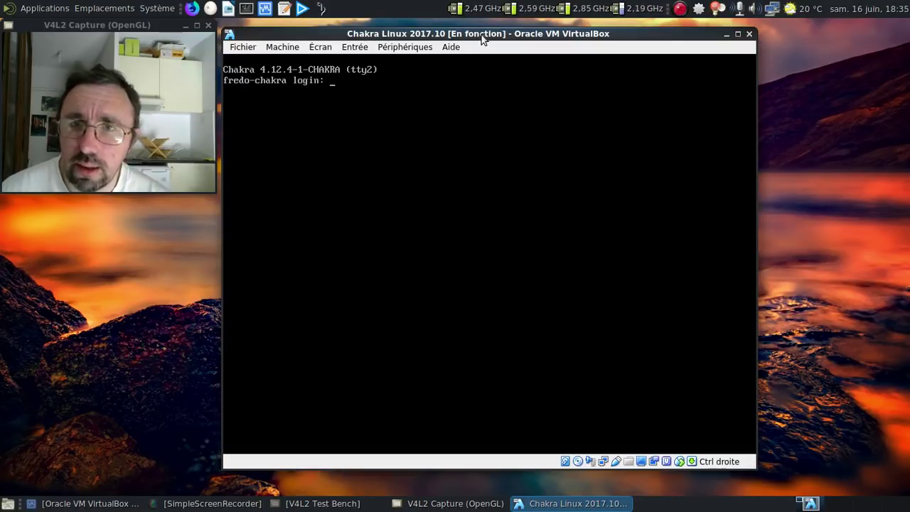
type("fred")
key("Return")
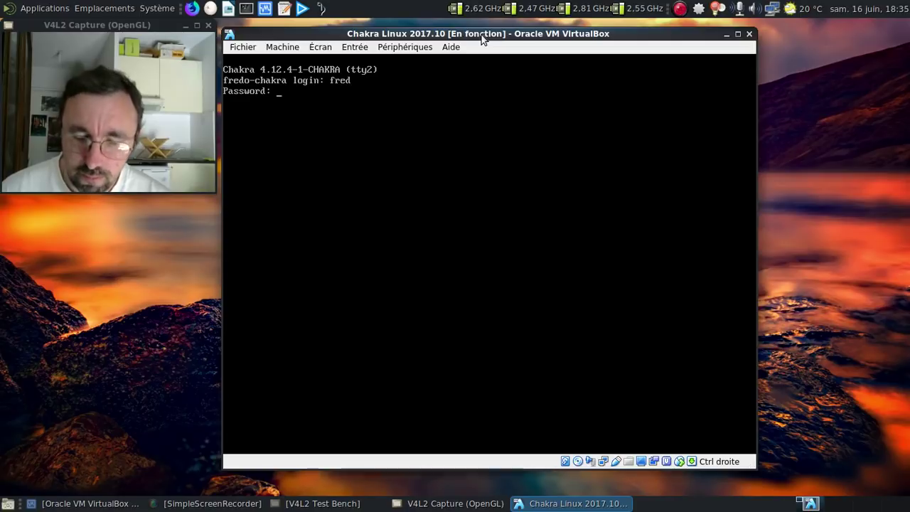
key("Return")
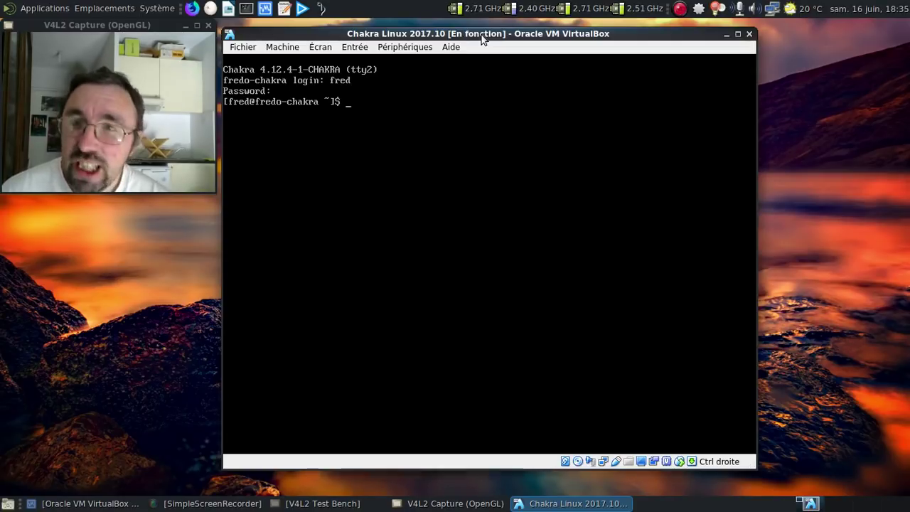
Become root with su, entering the root password.
type("r")
key("BackSpace")
type("su")
key("Return")
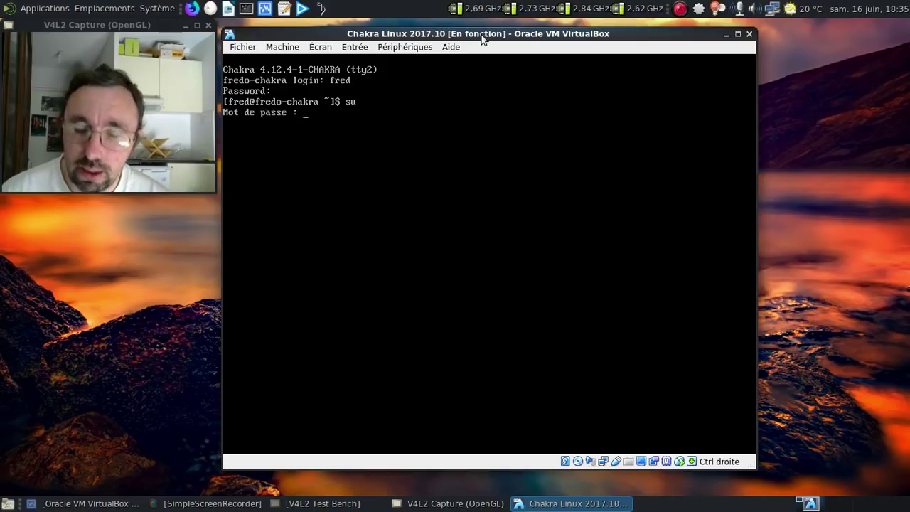
key("Return")
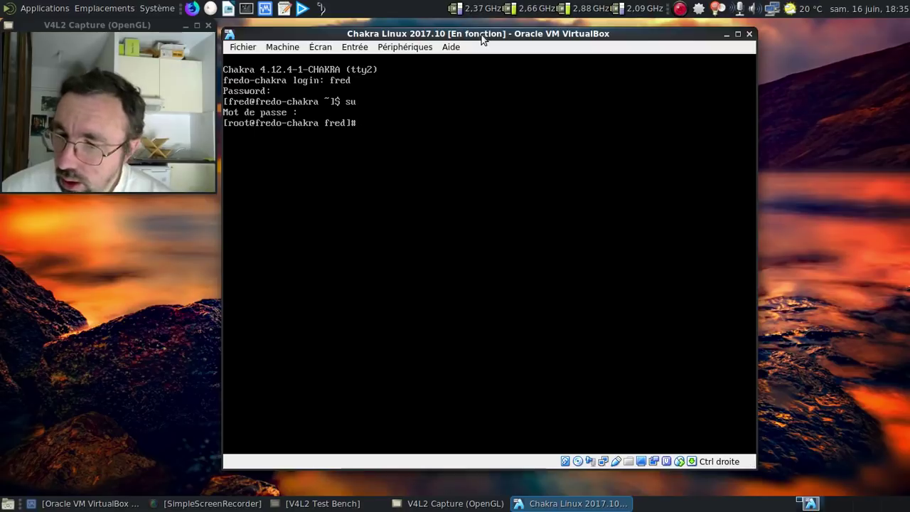
Try a full system update with pacman -Syyu, accepting the package replacements, and interrupt it at the installation confirmation.
type("sudo")
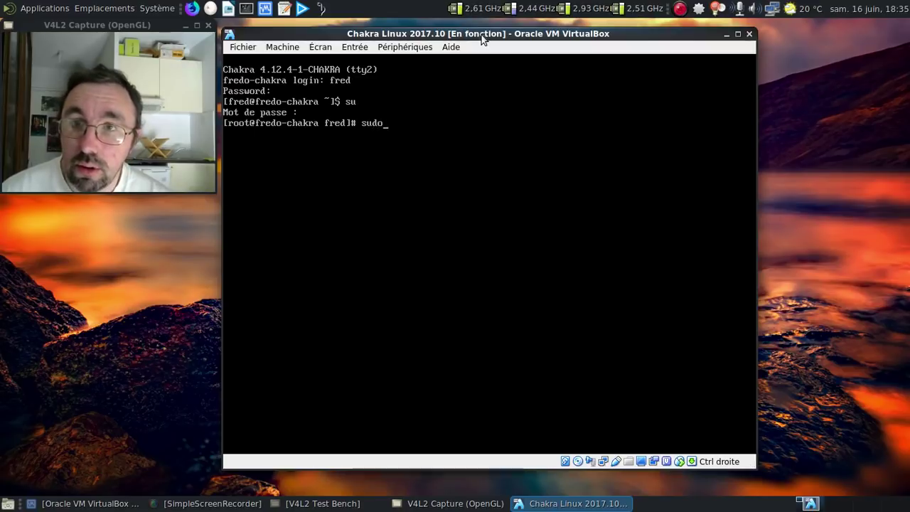
key("BackSpace")
key("BackSpace")
key("BackSpace")
key("BackSpace")
type("pacman -S")
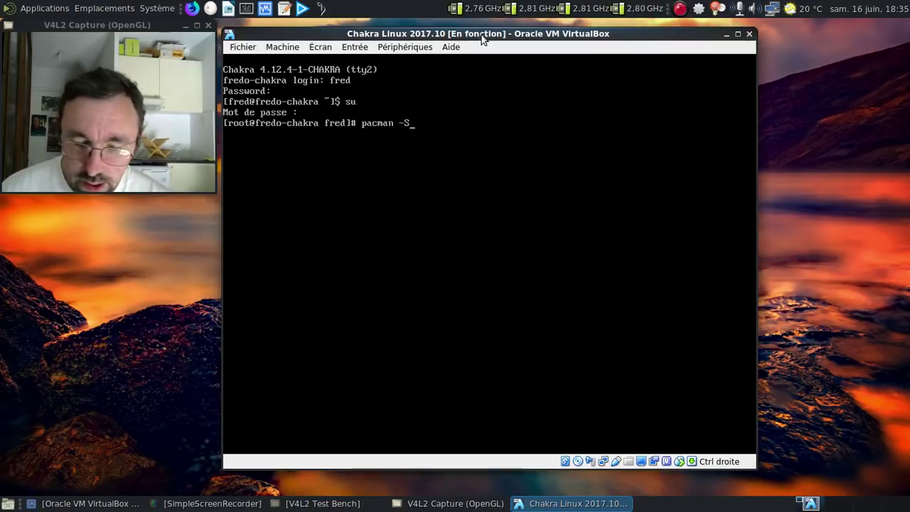
type("yyu")
key("Return")
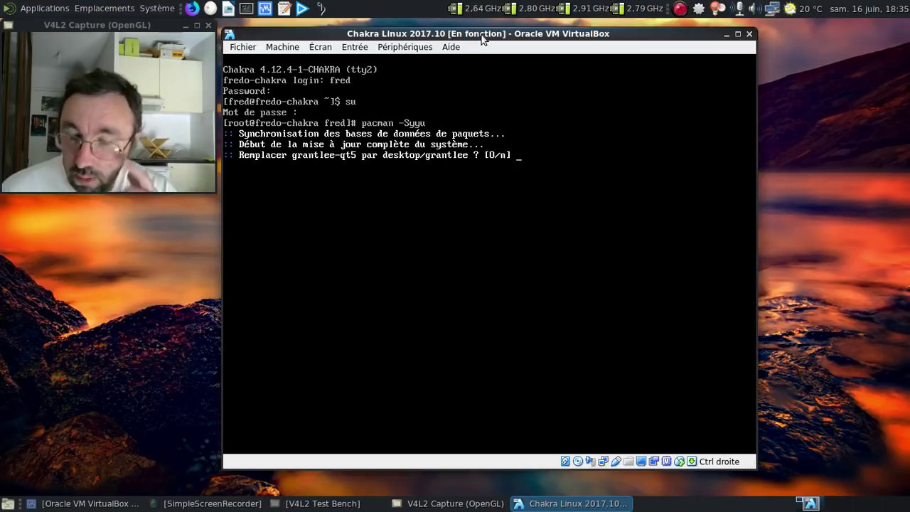
key("Return")
key("Return")
key("Return")
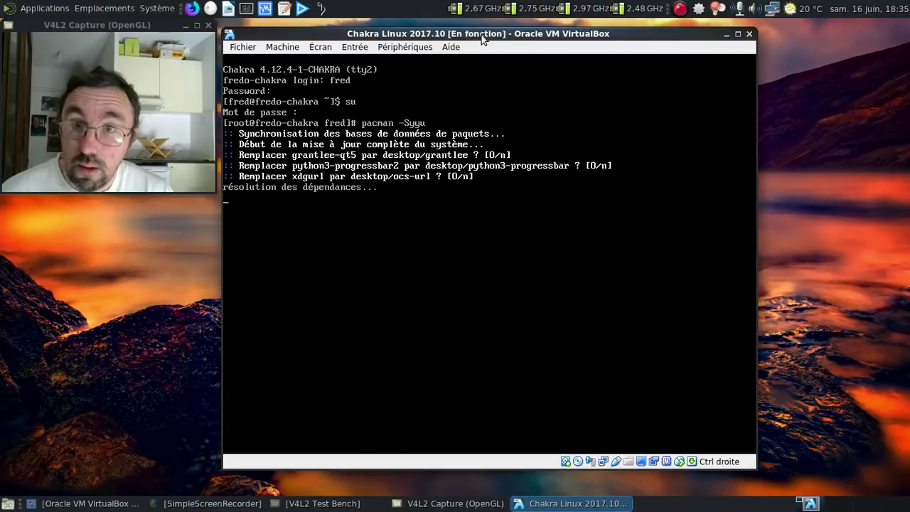
key("ctrl+c")
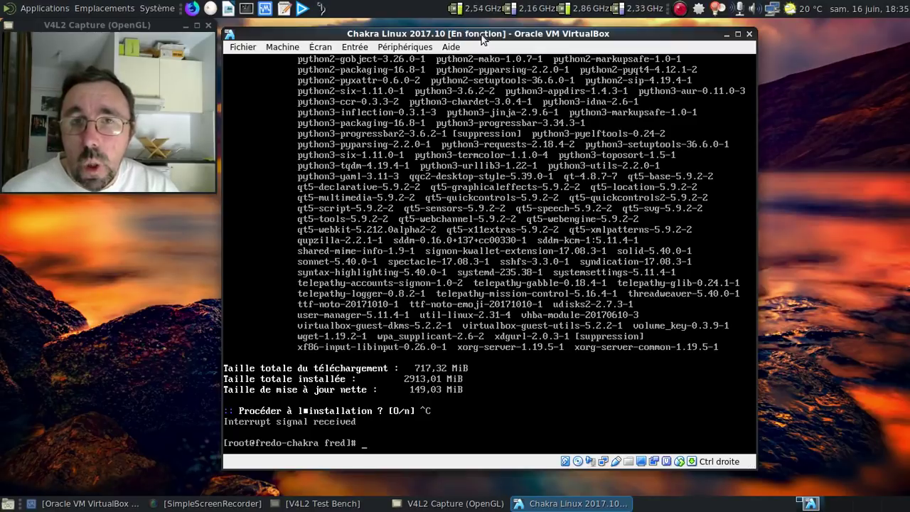
Open /etc/pacman.d/mirrorlist in nano, comment out the mirror.dacentec.com server line, and save the file.
type("nano")
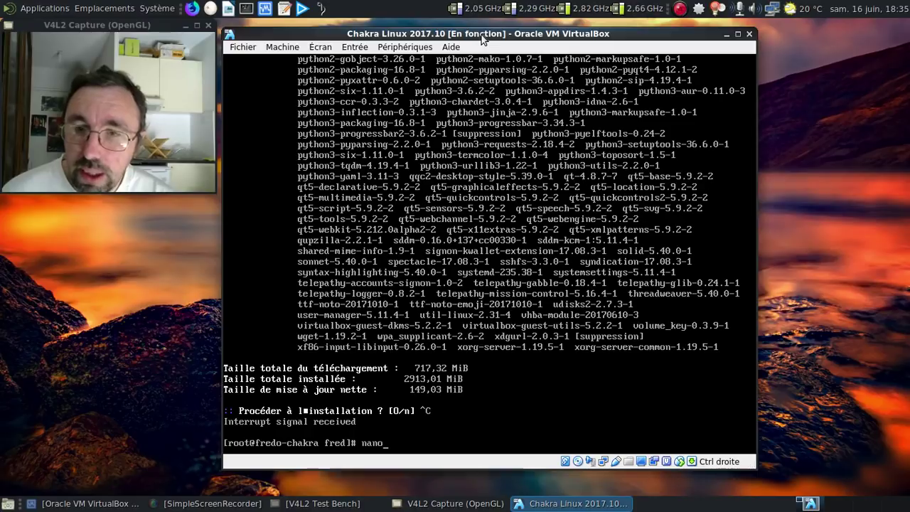
type(" /etc/pacman")
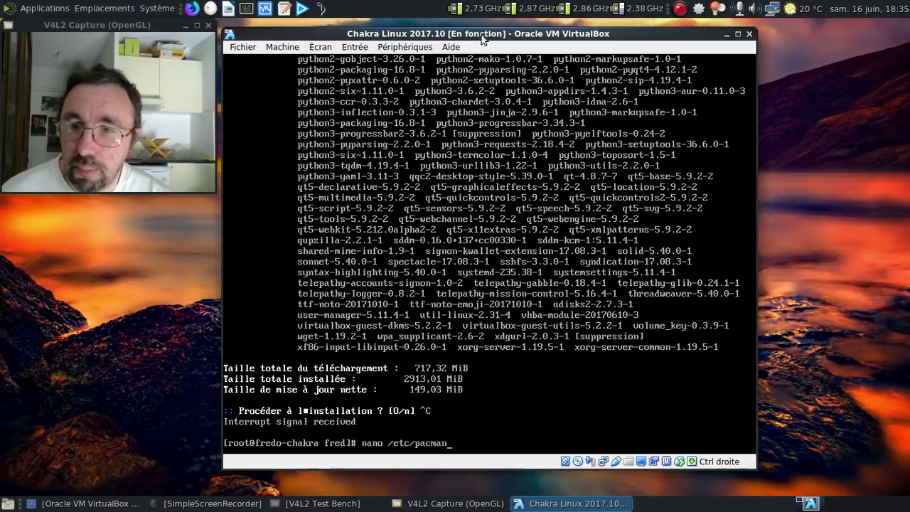
type(".d/m")
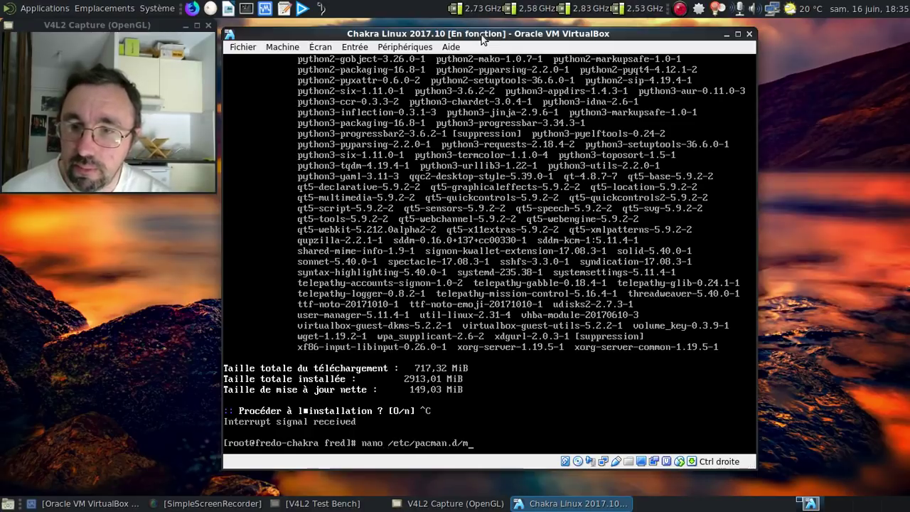
key("Tab")
key("Return")
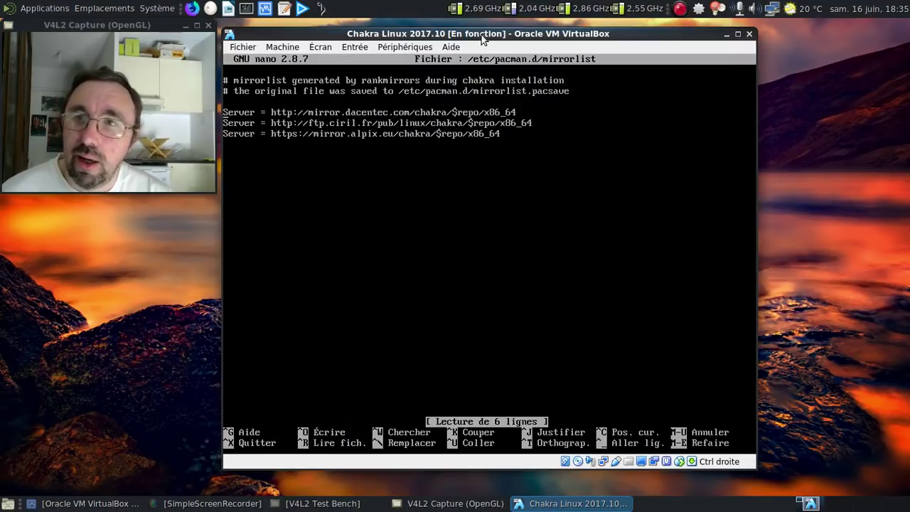
type("#")
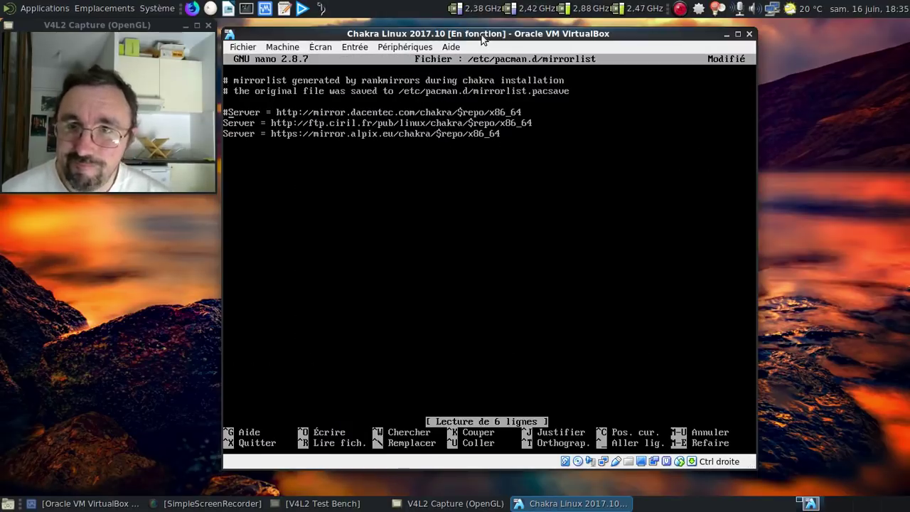
key("ctrl+x")
key("o")
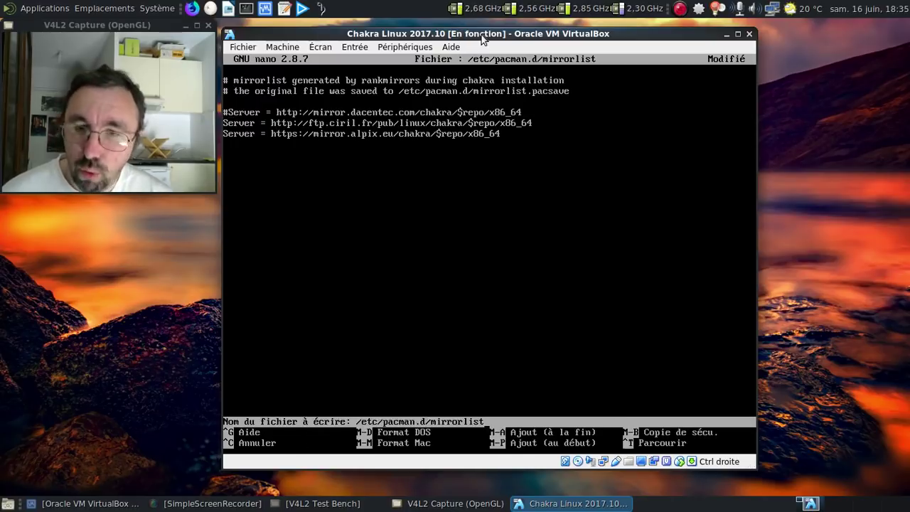
key("Return")
Clear the console and try the full update again with pacman -Syyu, accepting every proposed package replacement.
key("ctrl+l")
key("Up")
key("Up")
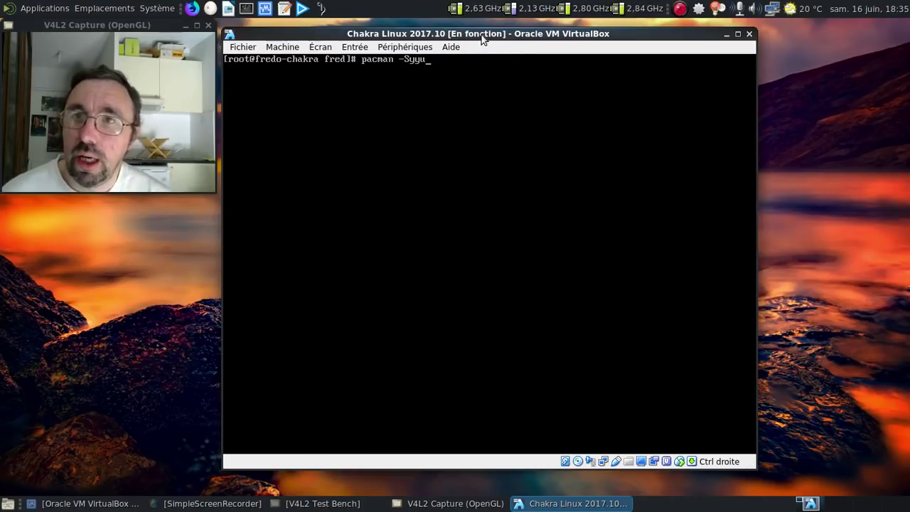
key("Return")
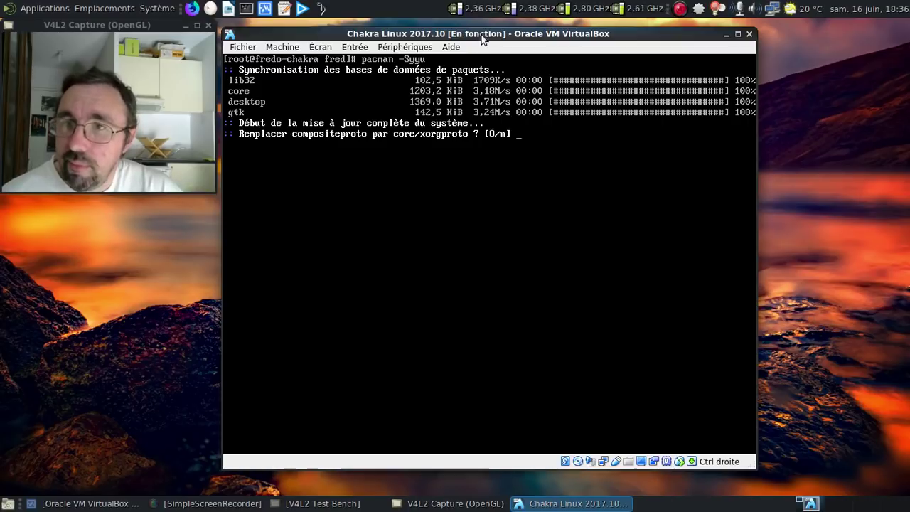
key("Return")
key("Return")
key("Return")
key("Return")
key("Return")
key("Return")
key("Return")
key("Return")
key("Return")
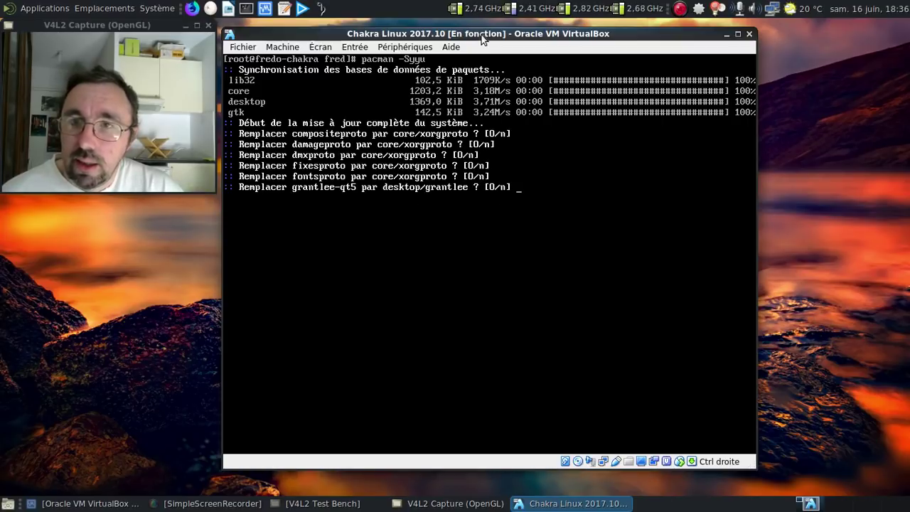
key("Return")
key("Return")
key("Return")
key("Return")
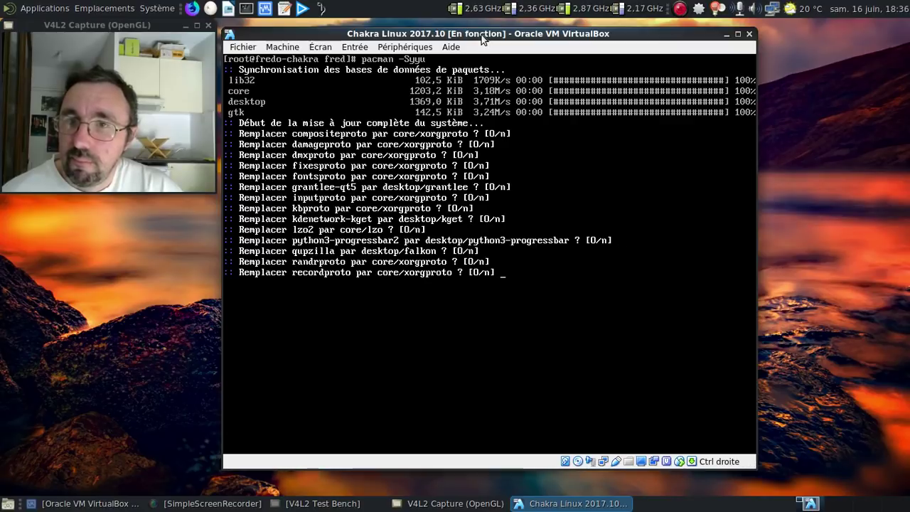
key("Return")
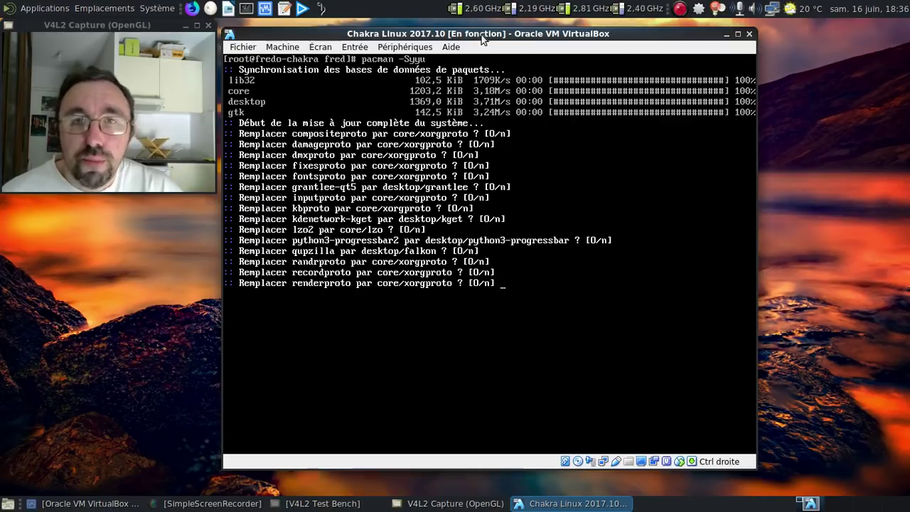
key("Return")
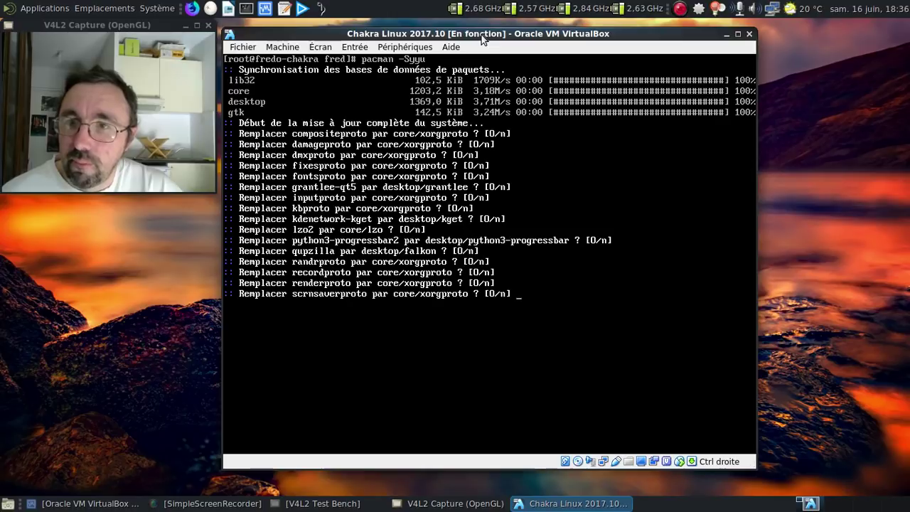
key("Return")
key("Return")
key("Return")
key("Return")
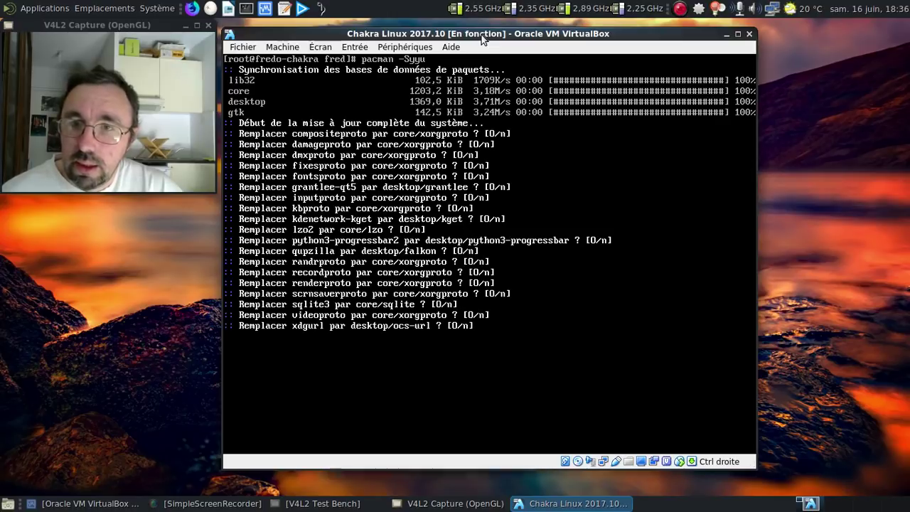
key("Return")
key("Return")
key("Return")
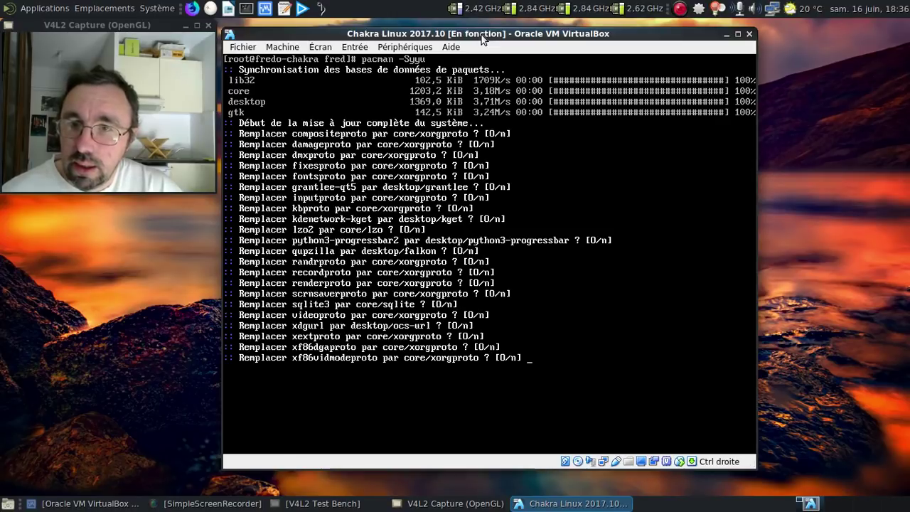
key("Return")
key("Return")
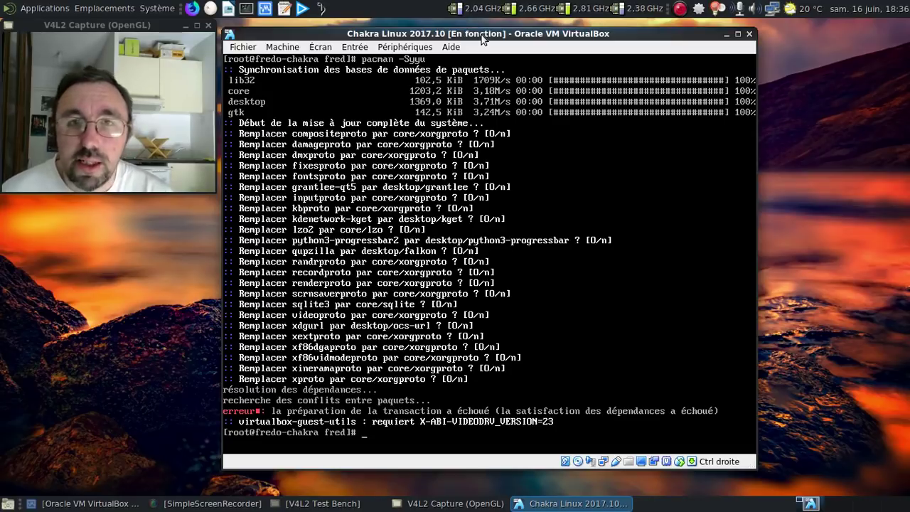
Uninstall virtualbox-guest-utils while skipping dependency checks, using pacman -Rdd, and confirm the removal.
type("pac")
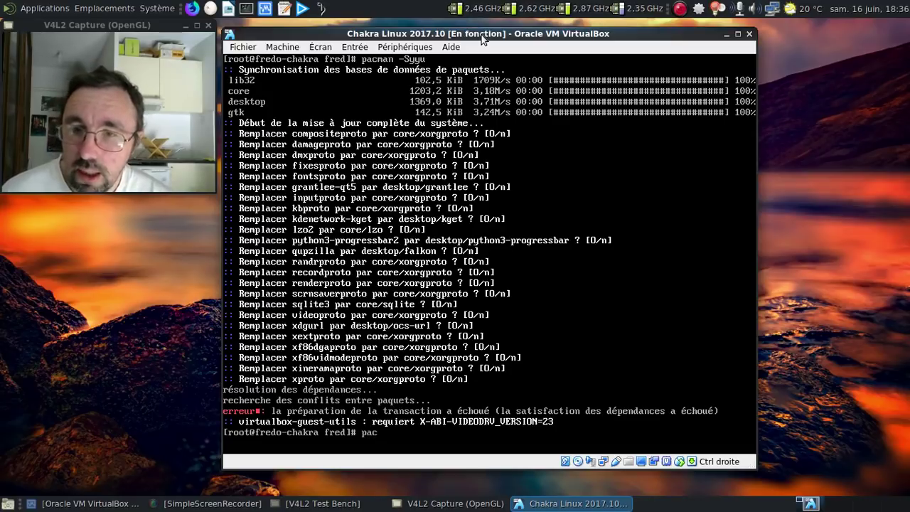
type("man -Rdd")
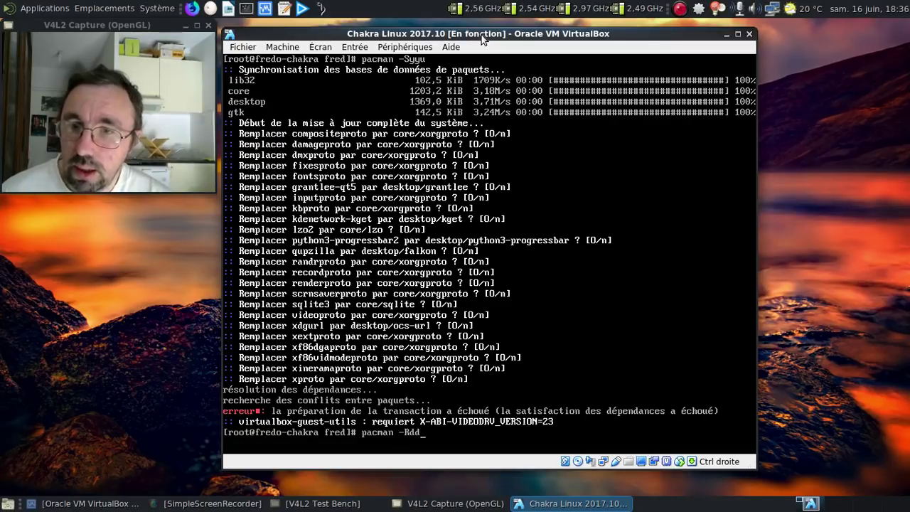
type(" virtual")
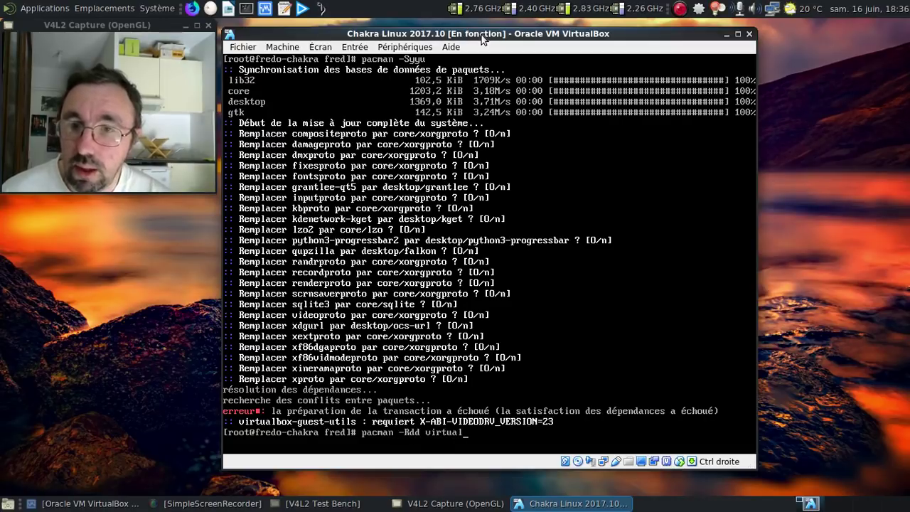
type("box-gue")
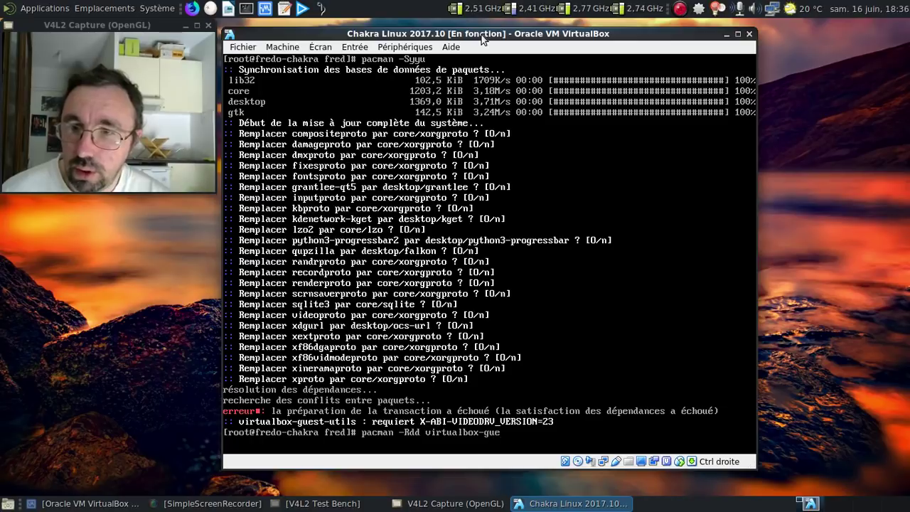
type("st-utils")
key("Return")
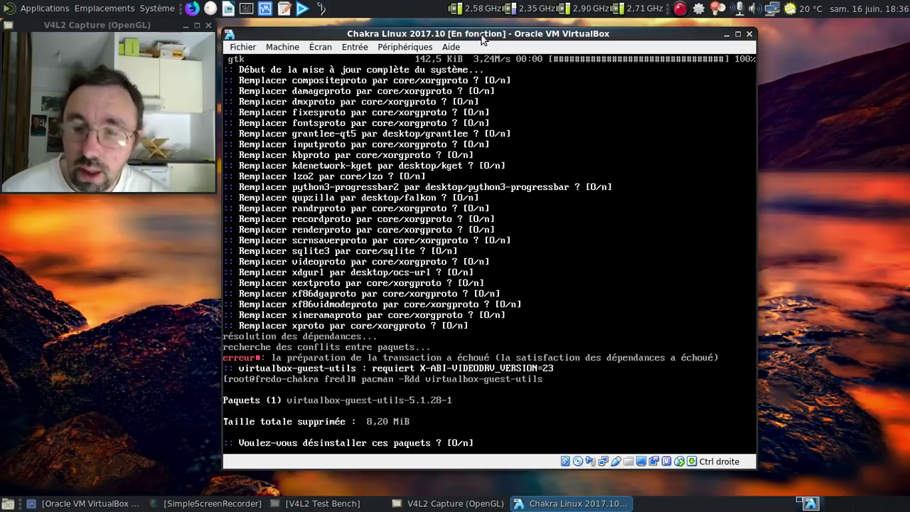
key("Return")
Check the installed package manager's version with pacman --version.
type("pacman")
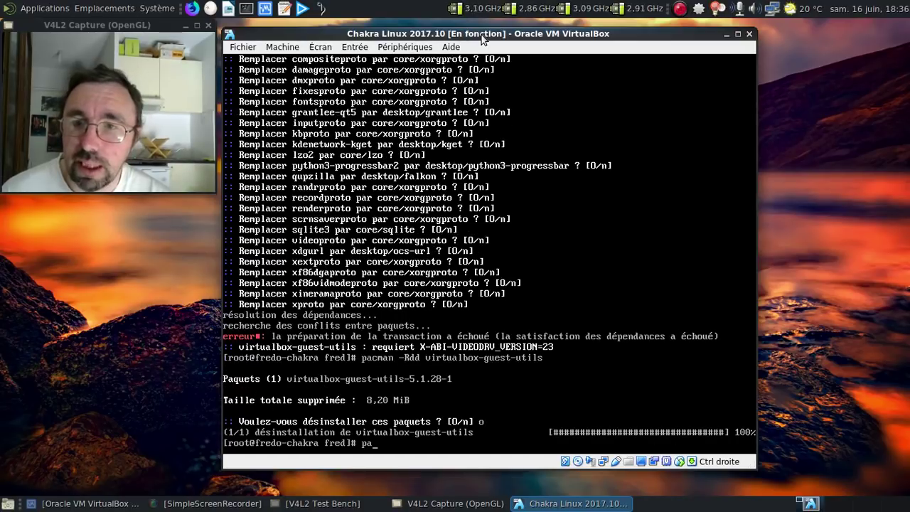
type(" --version")
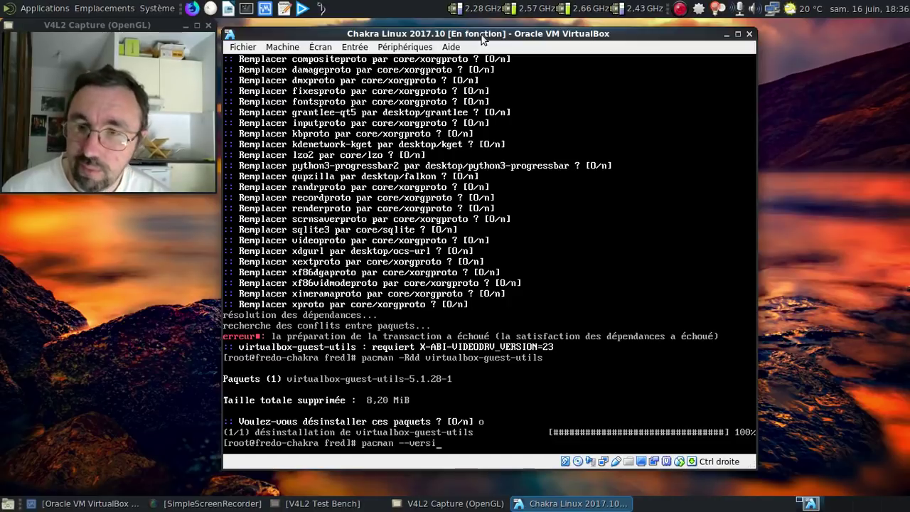
key("Return")
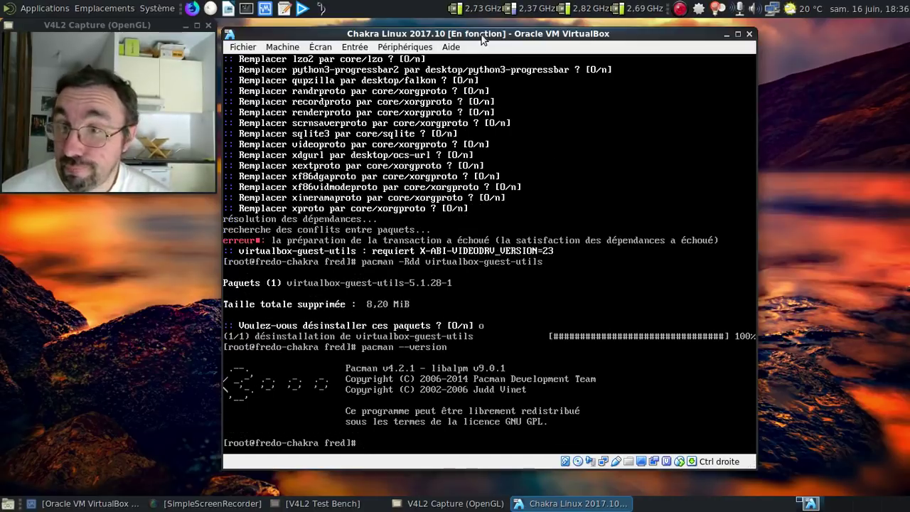
Clear the console, rerun the full update with pacman -Syyu, and accept all package replacements and the installation.
key("ctrl+l")
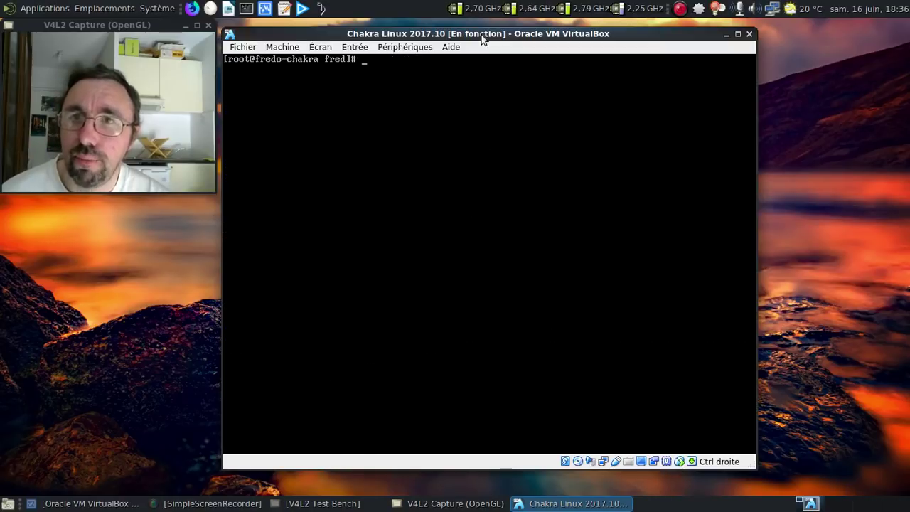
key("Up")
key("Up")
key("Up")
key("Return")
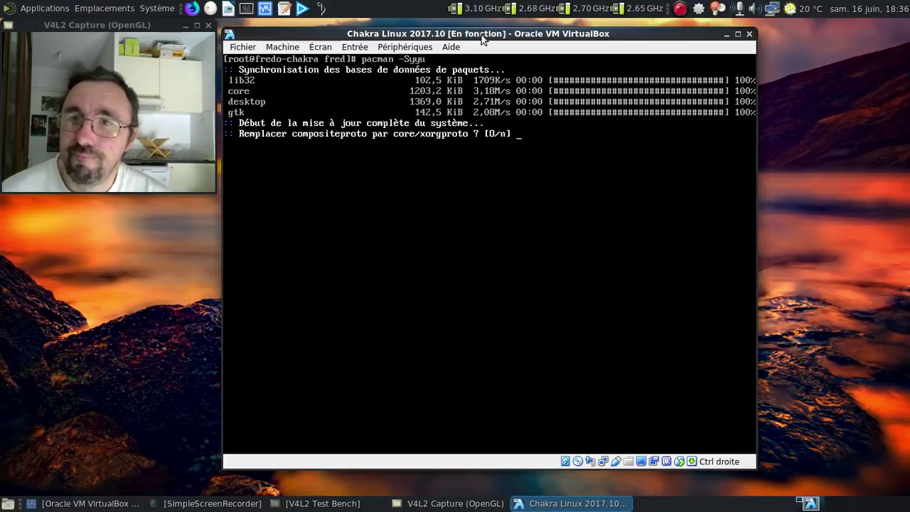
key("Return")
key("Return")
key("Return")
key("Return")
key("Return")
key("Return")
key("Return")
key("Return")
key("Return")
key("Return")
key("Return")
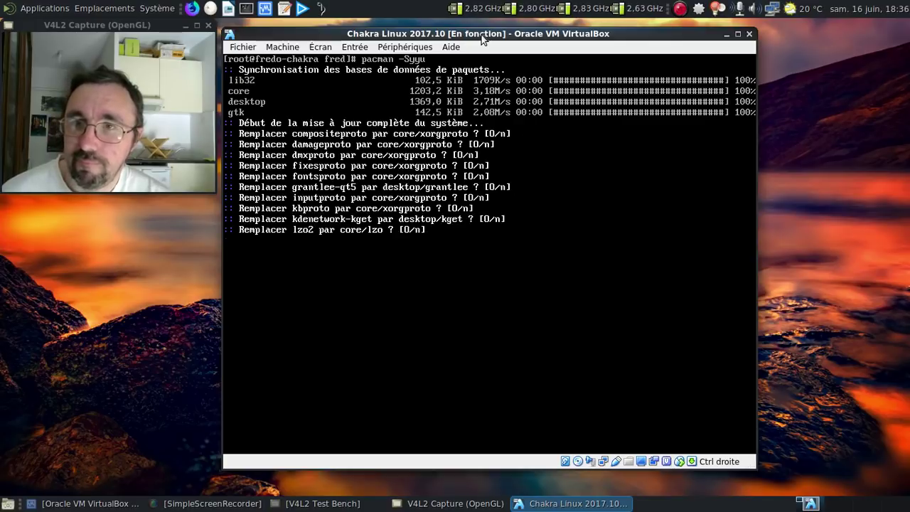
key("Return")
key("Return")
key("Return")
key("Return")
key("Return")
key("Return")
key("Return")
key("Return")
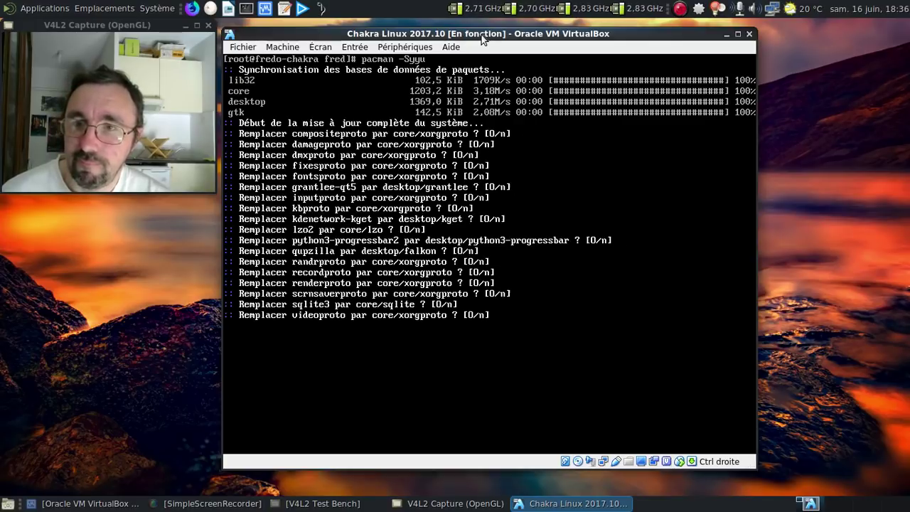
key("Return")
key("Return")
key("Return")
key("Return")
key("Return")
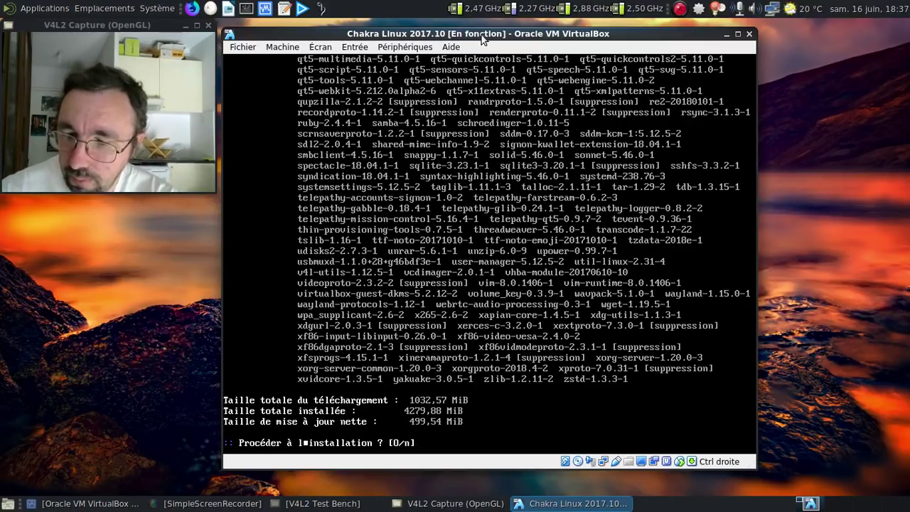
key("Return")
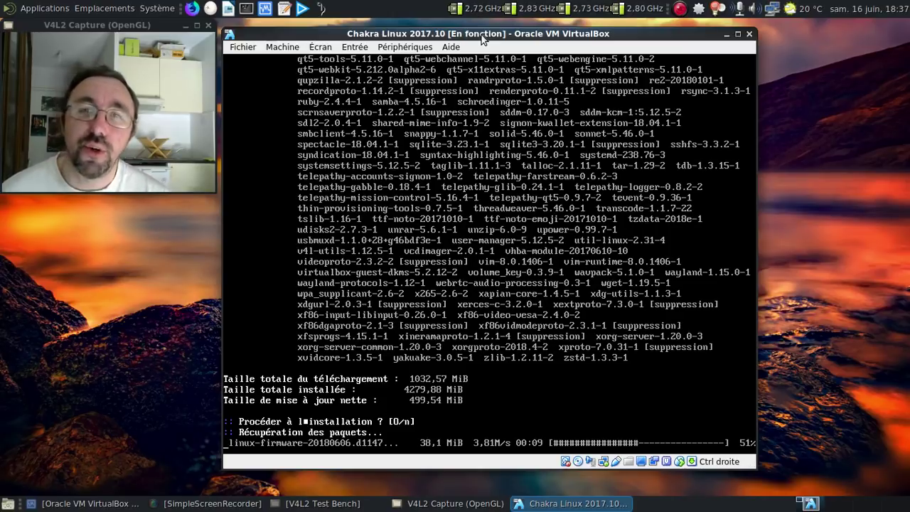
left_click(680, 9)
left_click(707, 63)
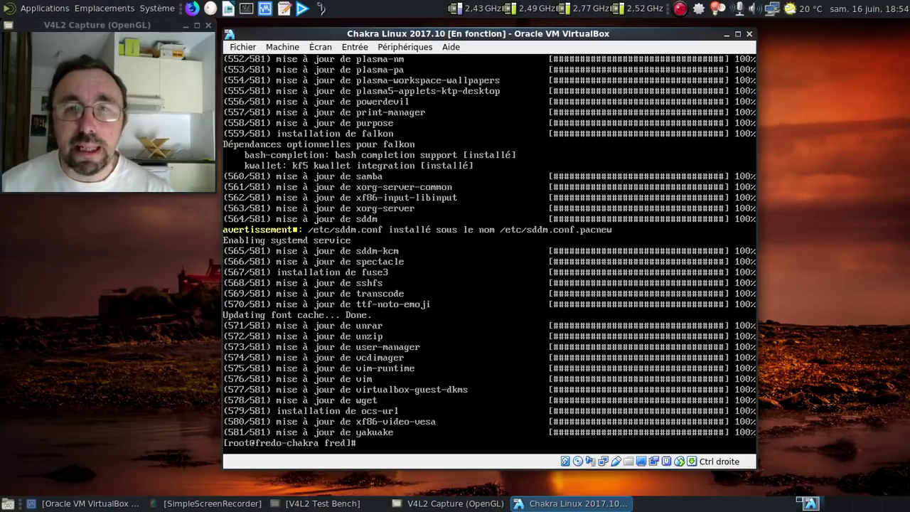
Run pacdiff and overwrite /etc/avahi/avahi-autoipd.action and /usr/lib/avahi/service-types.db with their pacnew versions.
type("pacdiff")
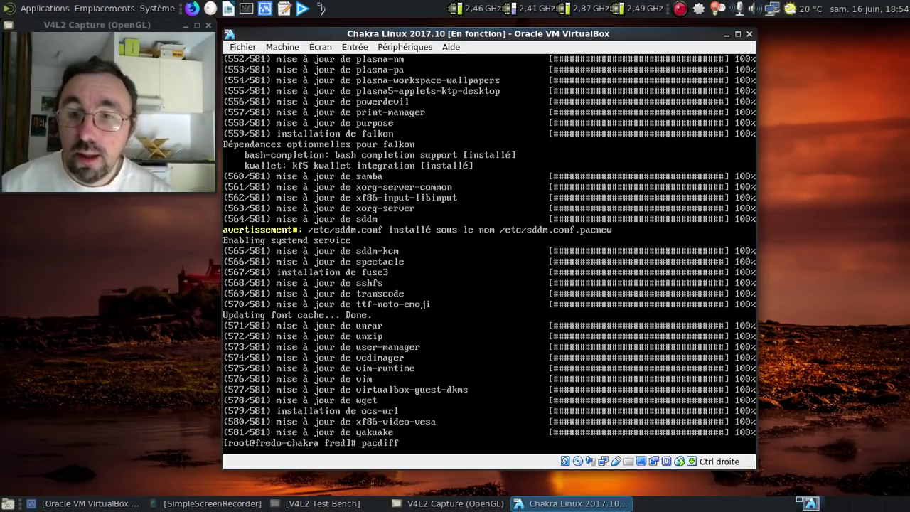
key("Return")
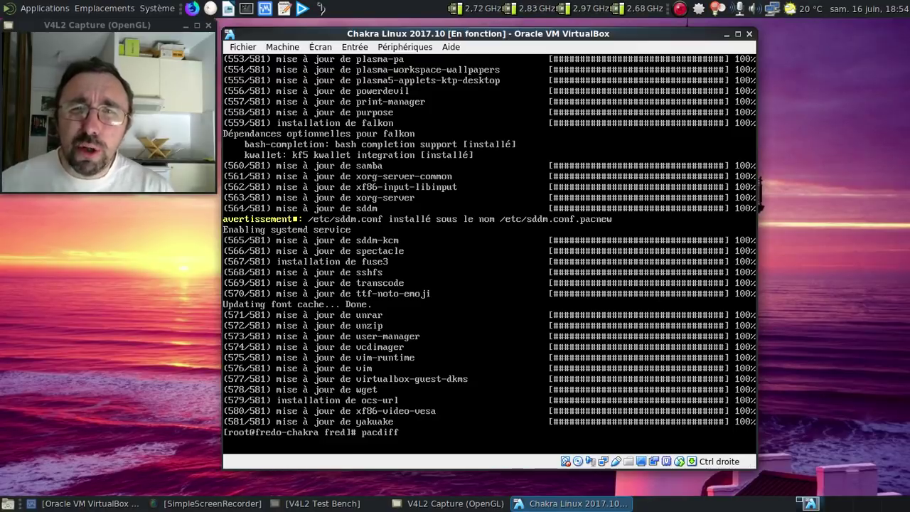
key("Return")
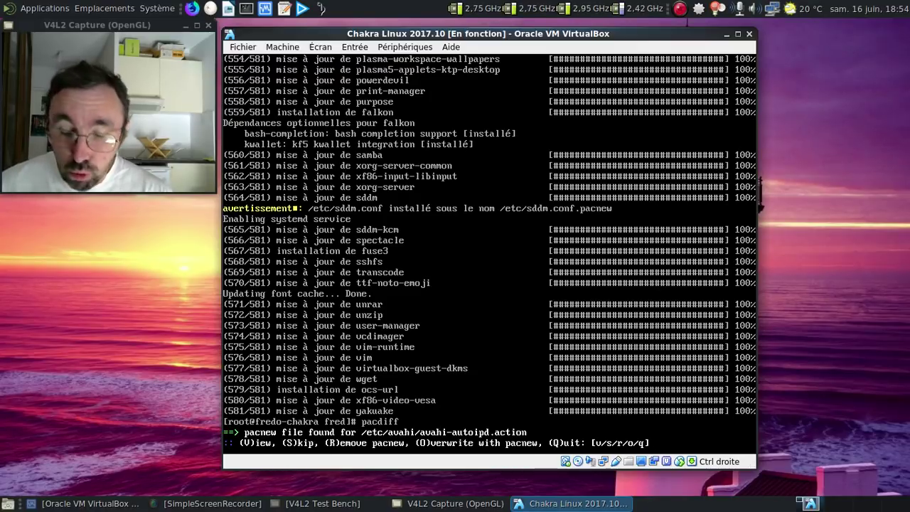
type("o")
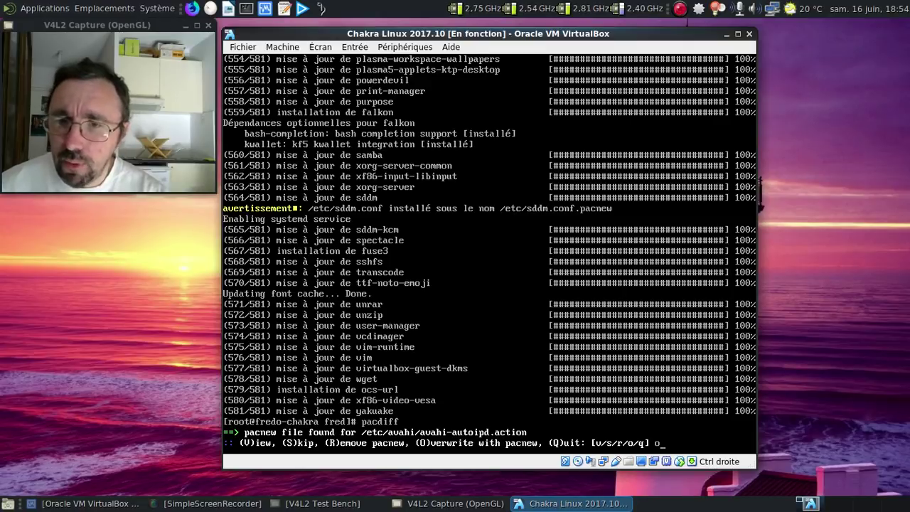
key("Return")
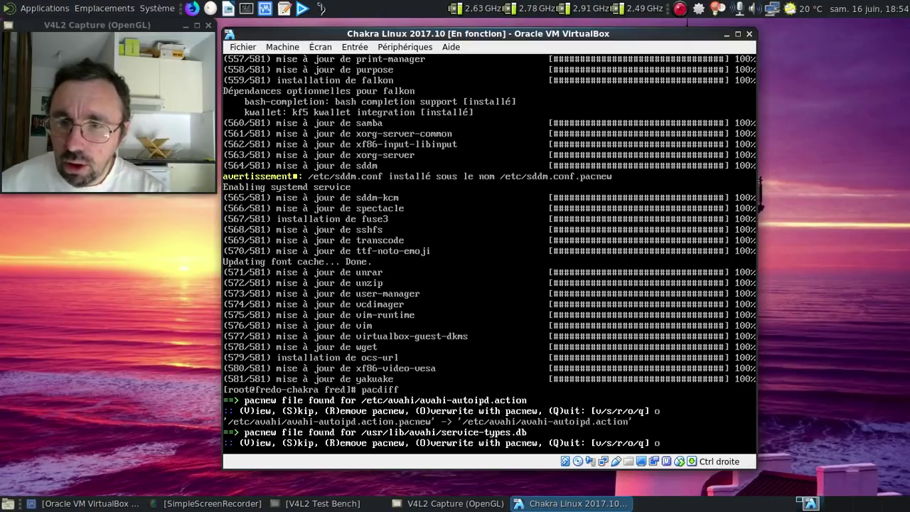
type("o")
key("Return")
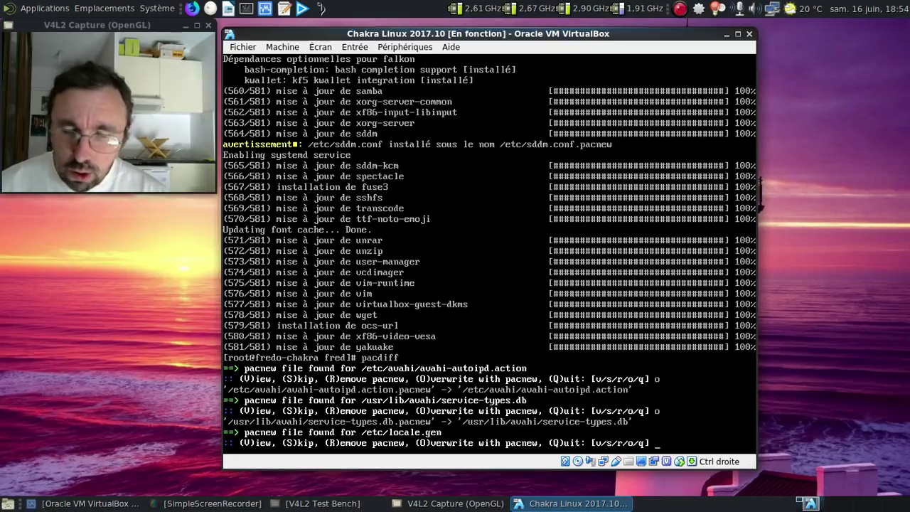
Remove the pacnew files for /etc/locale.gen and /etc/default/grub, keeping the existing configurations.
type("r")
key("Return")
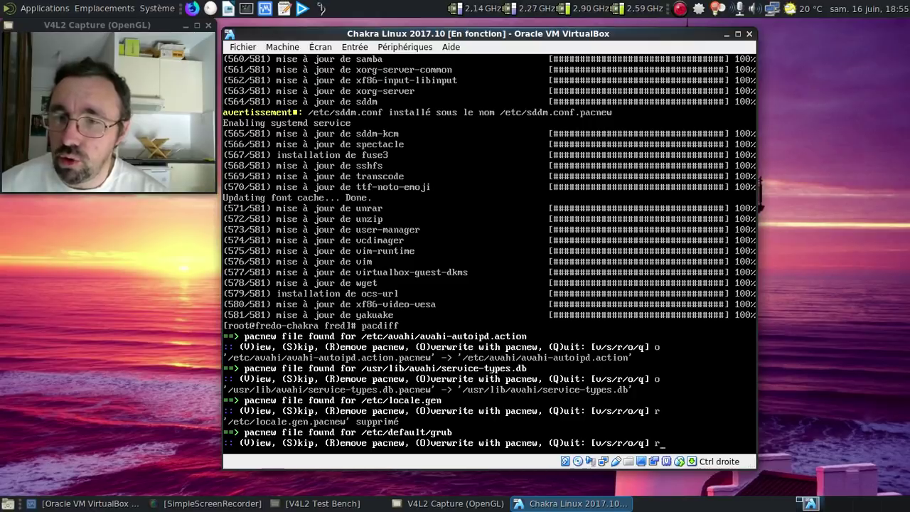
key("Return")
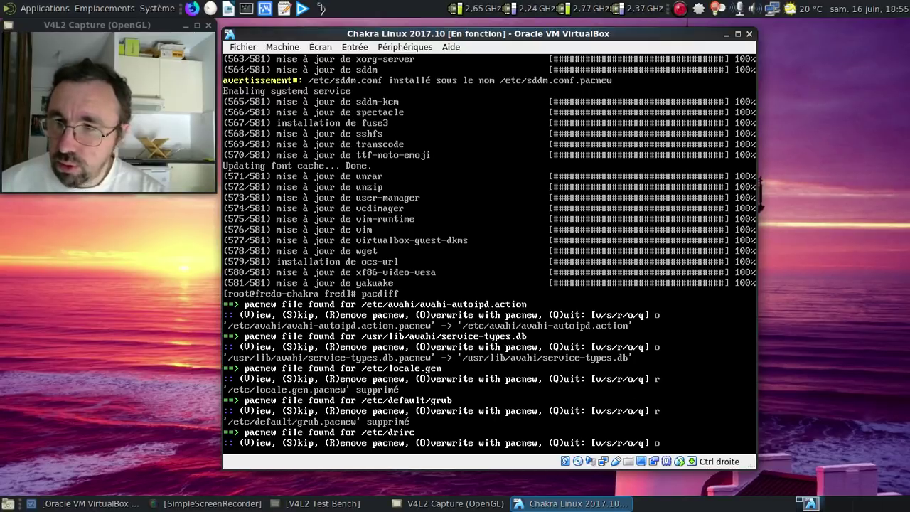
Overwrite /etc/drirc, /etc/mkinitcpio.conf and /etc/pacman.d/mirrorlist with their pacnew versions.
type("o")
key("Return")
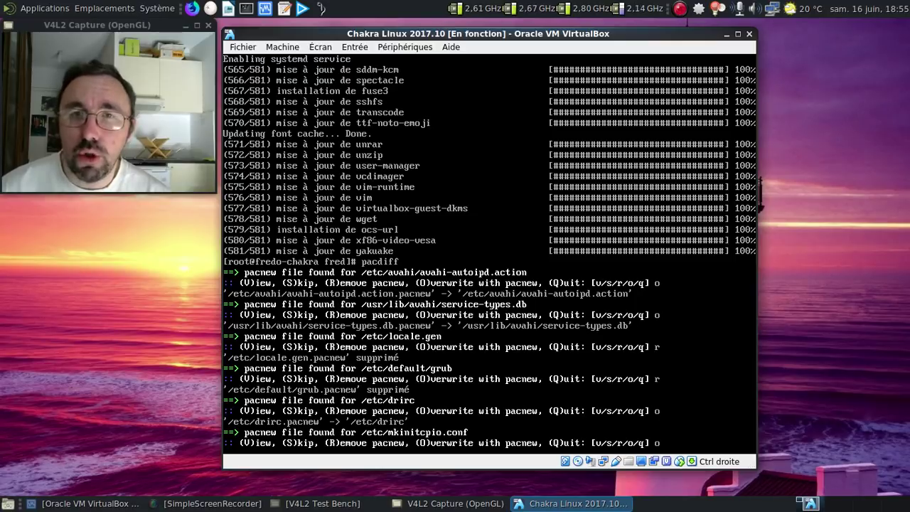
key("Return")
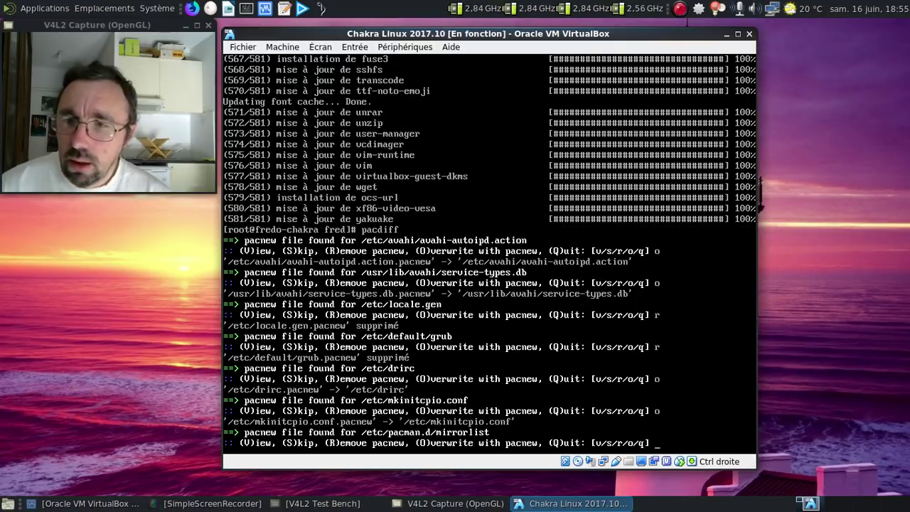
type("o")
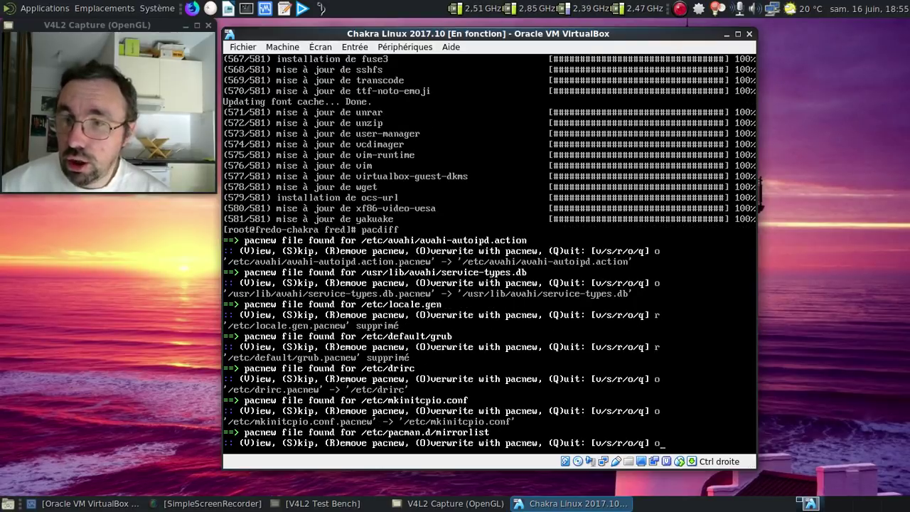
key("Return")
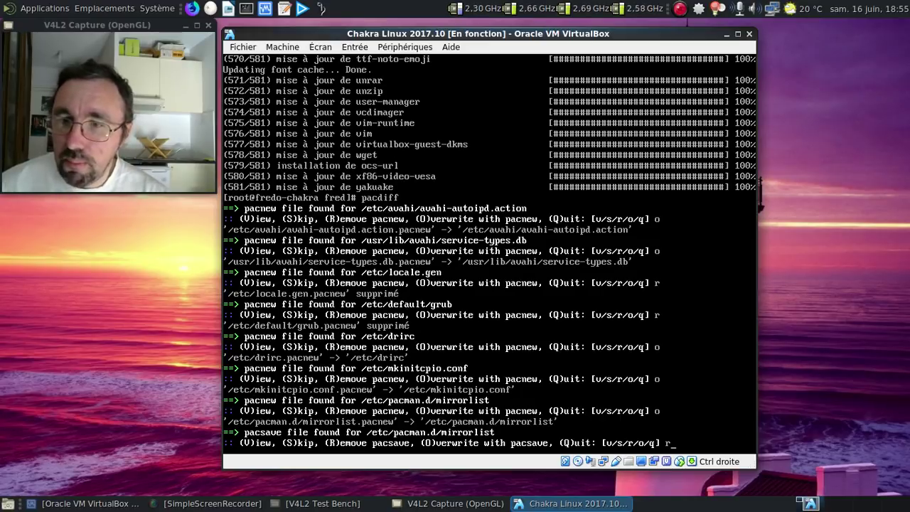
Remove the pacsave file for /etc/pacman.d/mirrorlist and the pacnew file for /etc/sddm.conf.
key("Return")
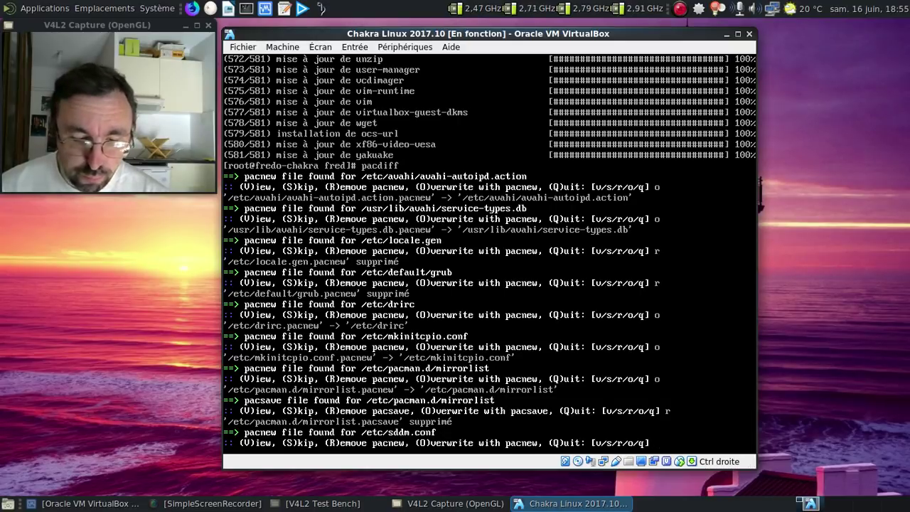
type("r")
key("Return")
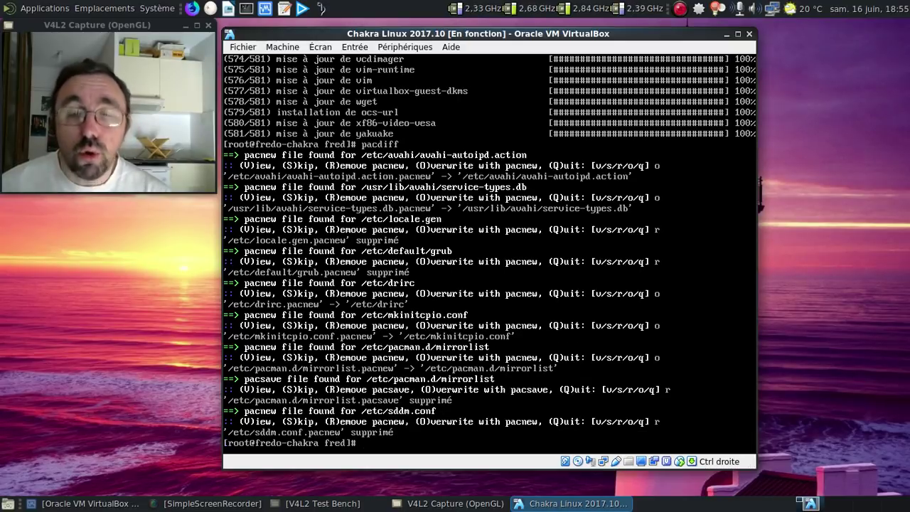
Rebuild the kernel's initramfs images with mkinitcpio -p linux.
type("mk")
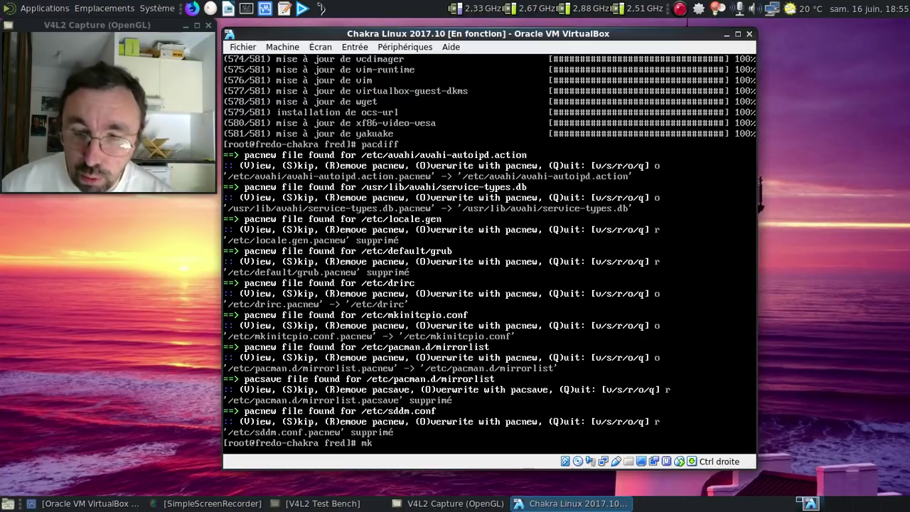
type("initcpio")
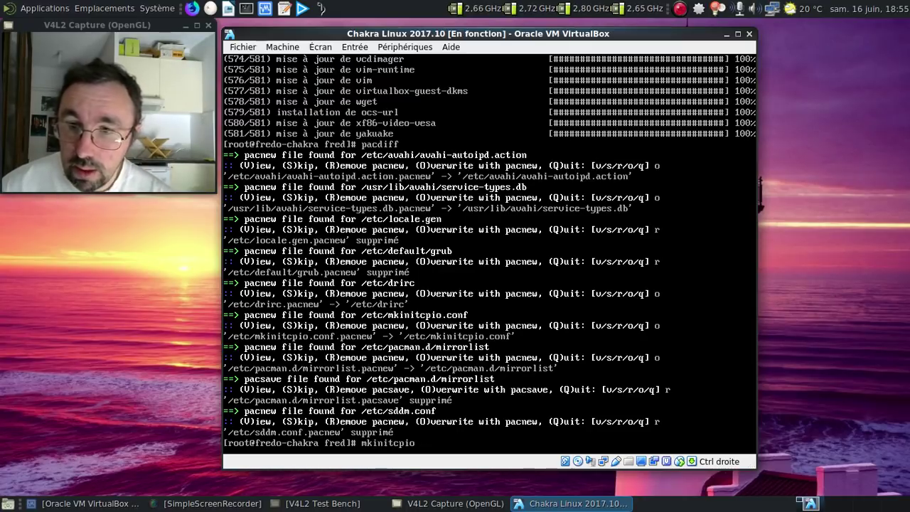
type(" -p linux")
key("Return")
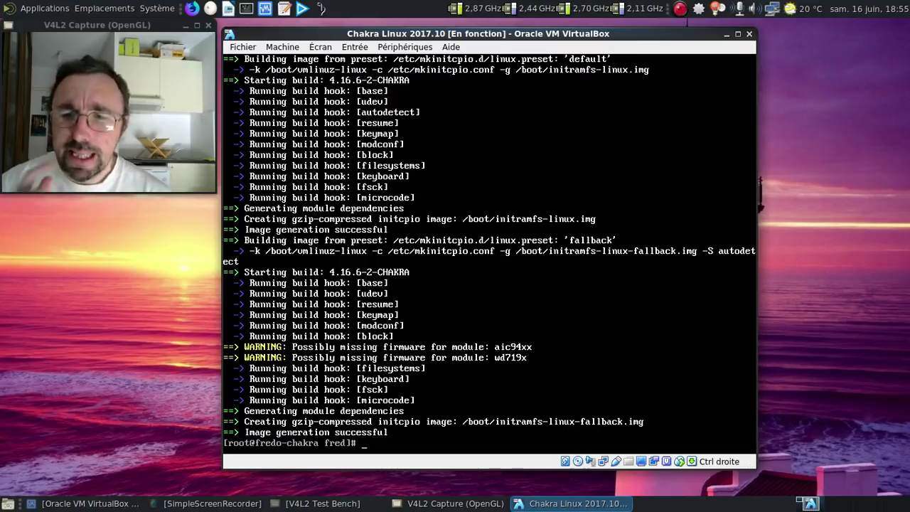
Regenerate the GRUB boot configuration with update-grub.
type("update-")
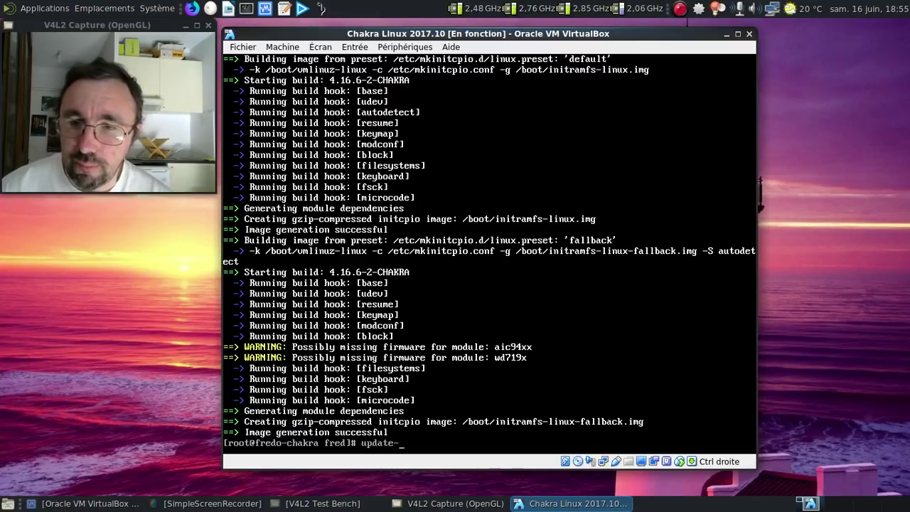
type("grub")
key("Return")
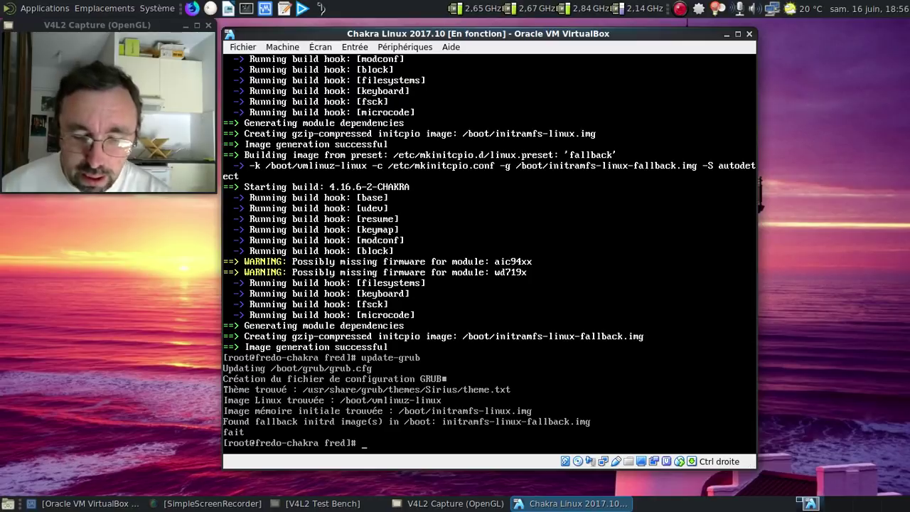
Reboot the virtual machine, switch it to full screen, and start the updated system up to its login screen.
type("reboot")
key("Return")
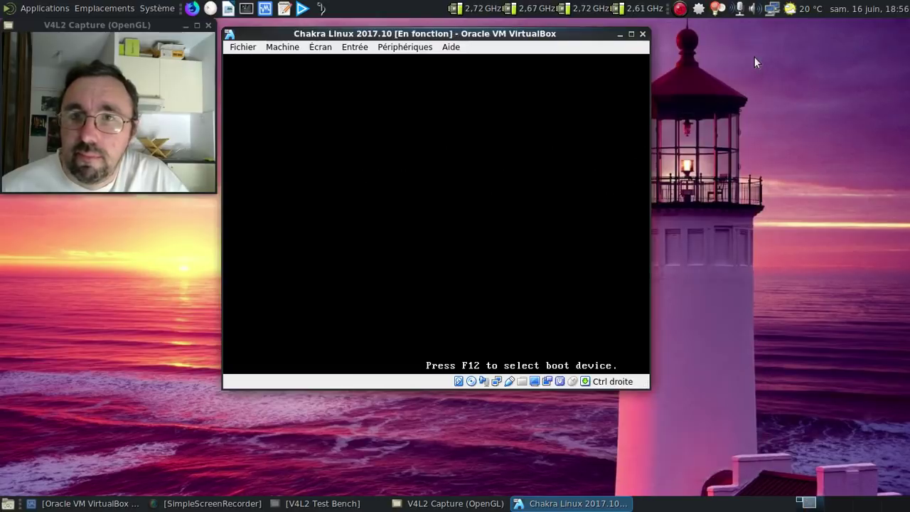
key("Control_R+f")
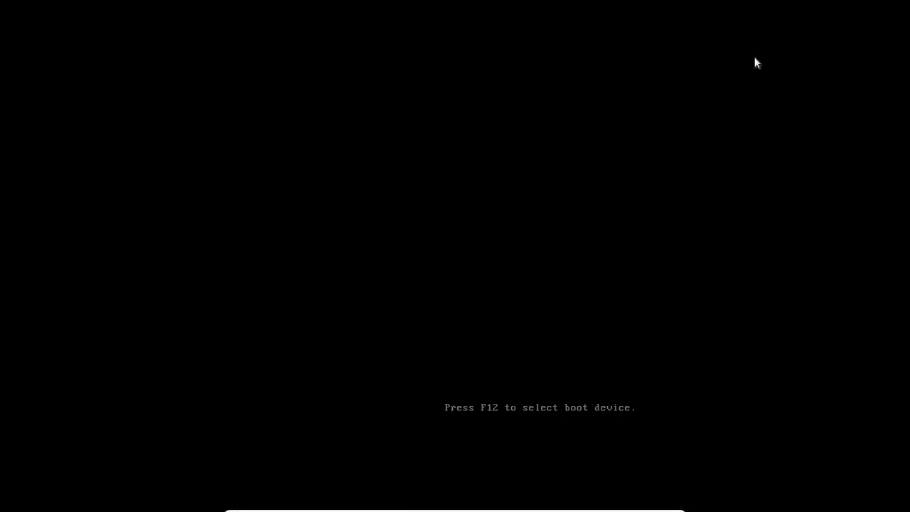
key("Return")
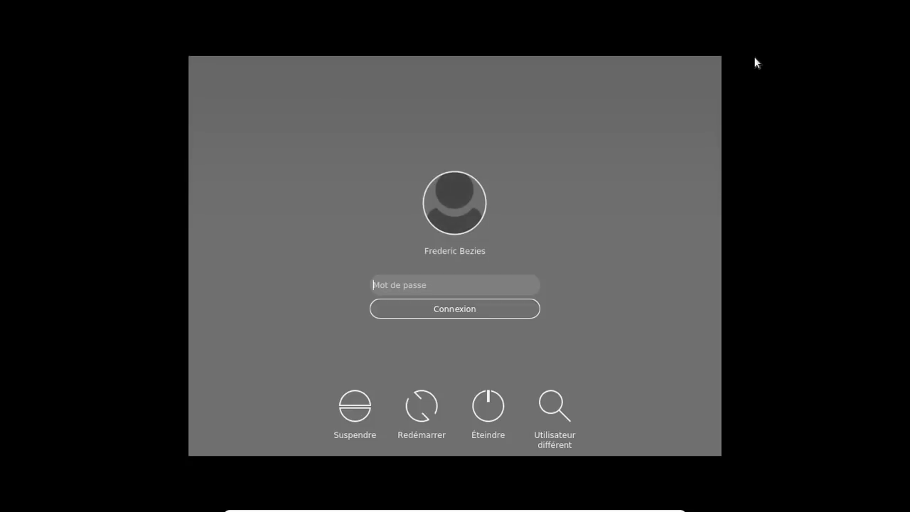
Log in to the desktop with the account password and open the application launcher.
type("********")
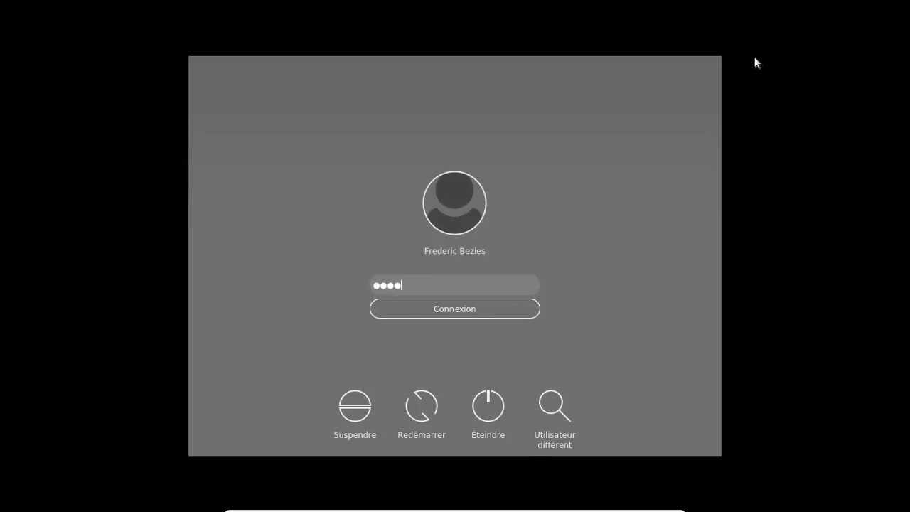
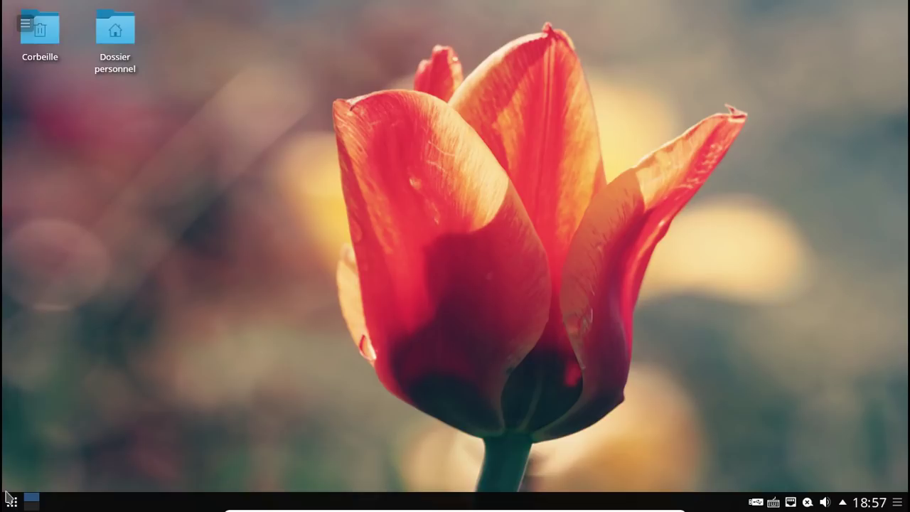
left_click(12, 503)
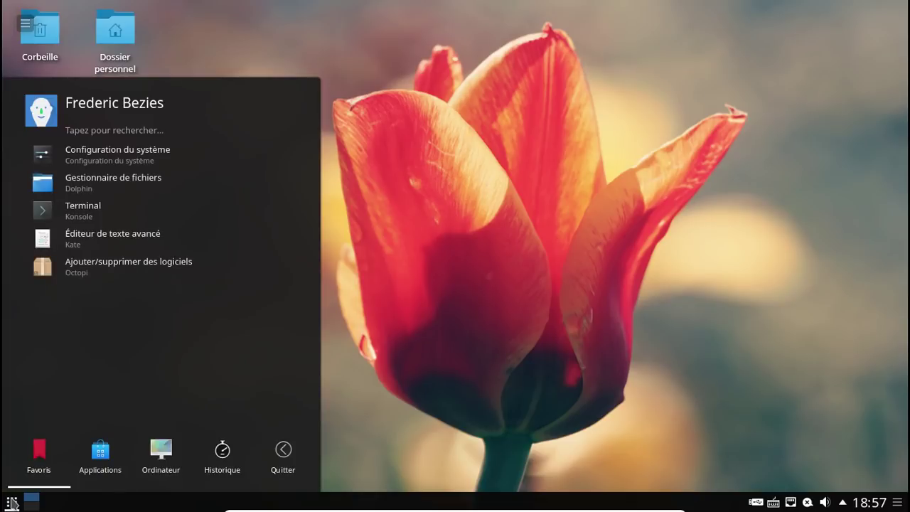
Search the application launcher for "syste", open KInfoCenter, enlarge its window to read the system information, and close it.
type("syste")
key("Return")
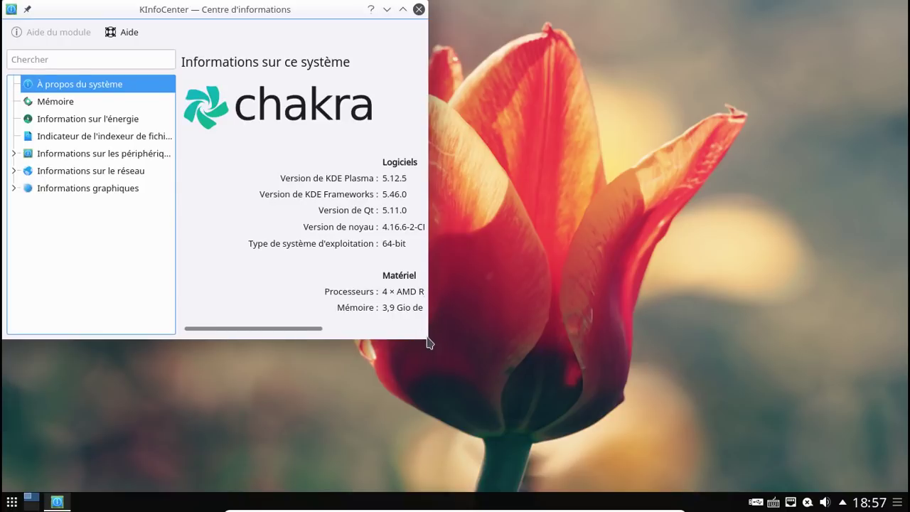
left_click_drag(427, 339, 611, 446)
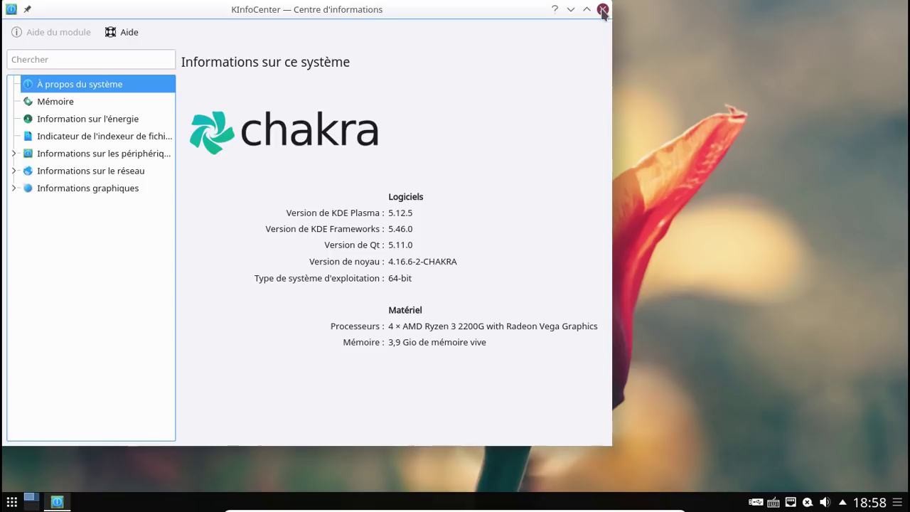
left_click(602, 10)
Open the system settings, go to the input devices category in an enlarged window, and examine the keyboard hardware and layout options.
left_click(12, 502)
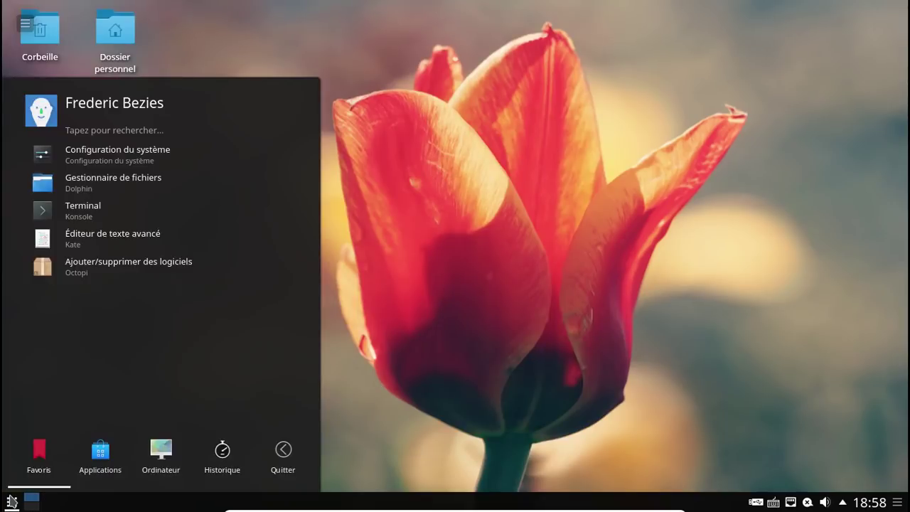
left_click(134, 157)
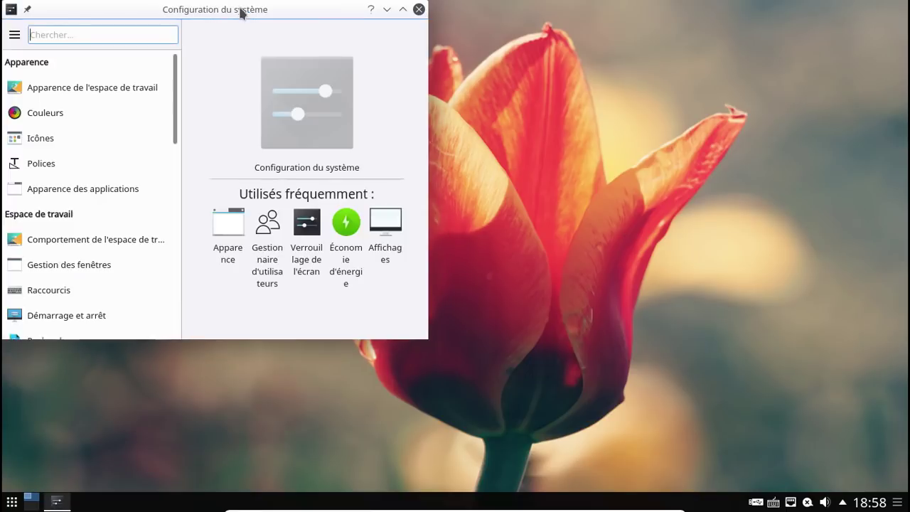
left_click_drag(255, 11, 435, 44)
scroll(295, 252, "down", 5)
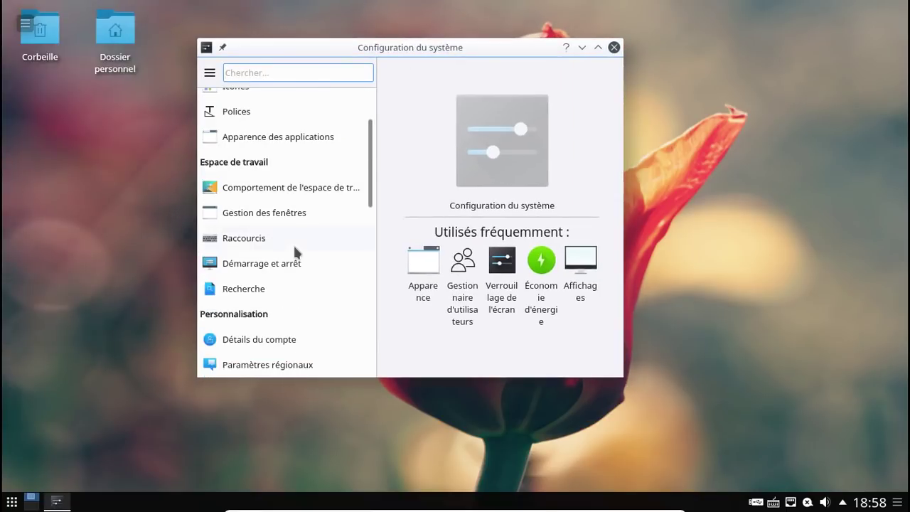
scroll(295, 251, "down", 7)
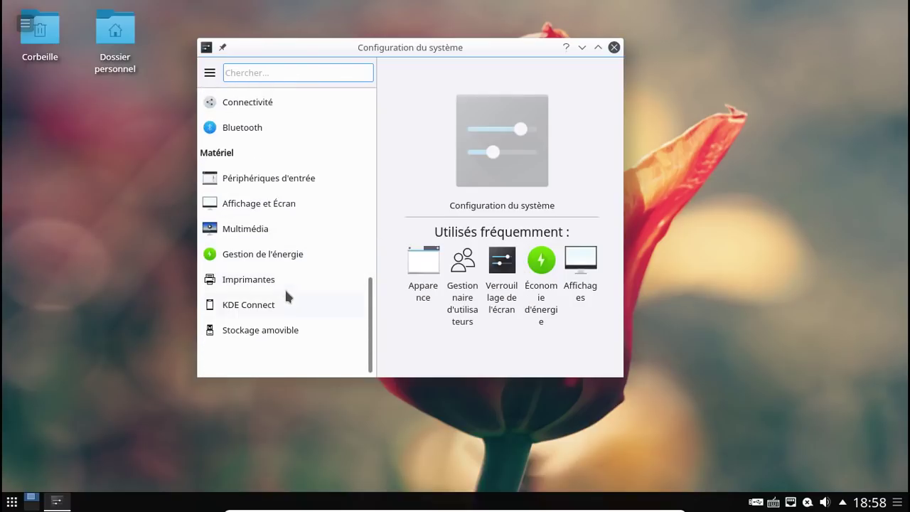
left_click(276, 179)
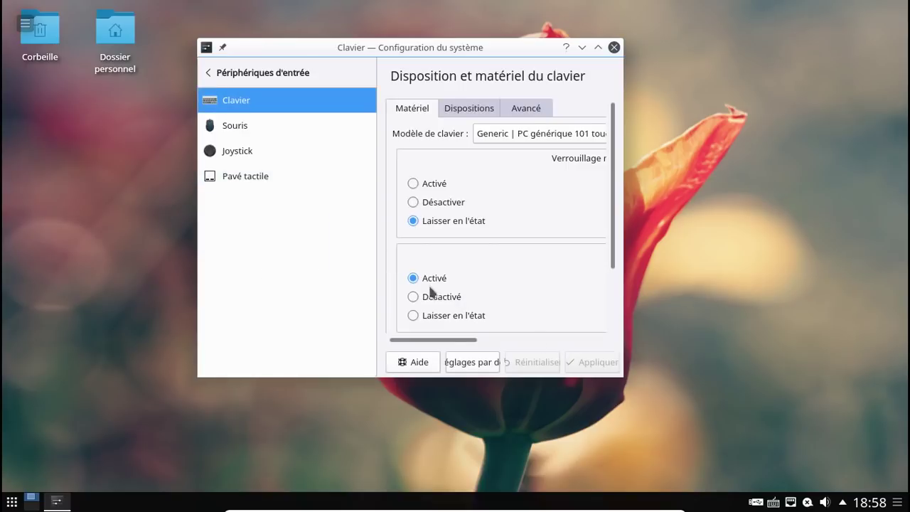
left_click_drag(621, 381, 876, 462)
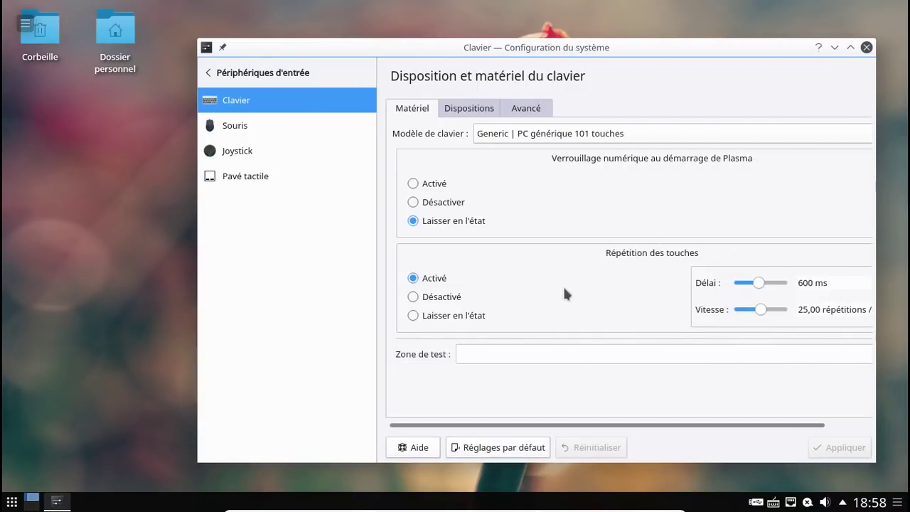
left_click(471, 110)
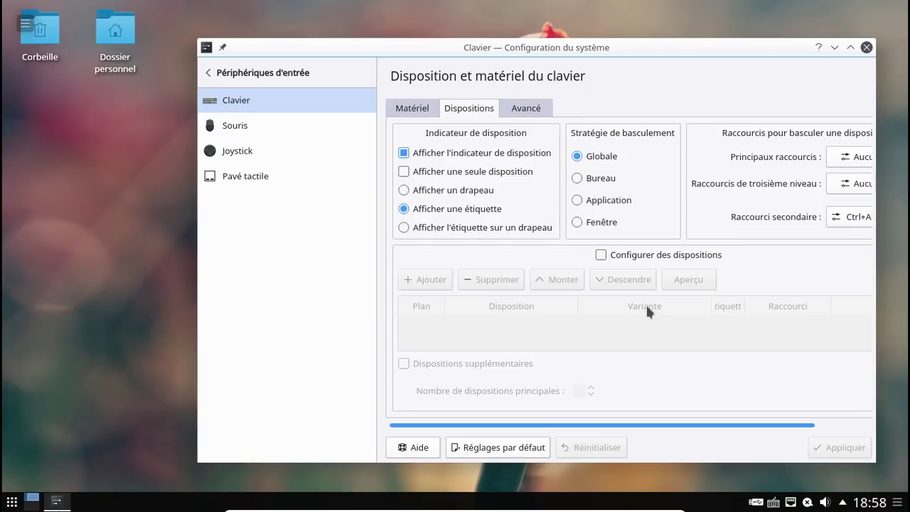
Review the mouse settings, set files and folders to open with a double click, and apply the change.
left_click(233, 125)
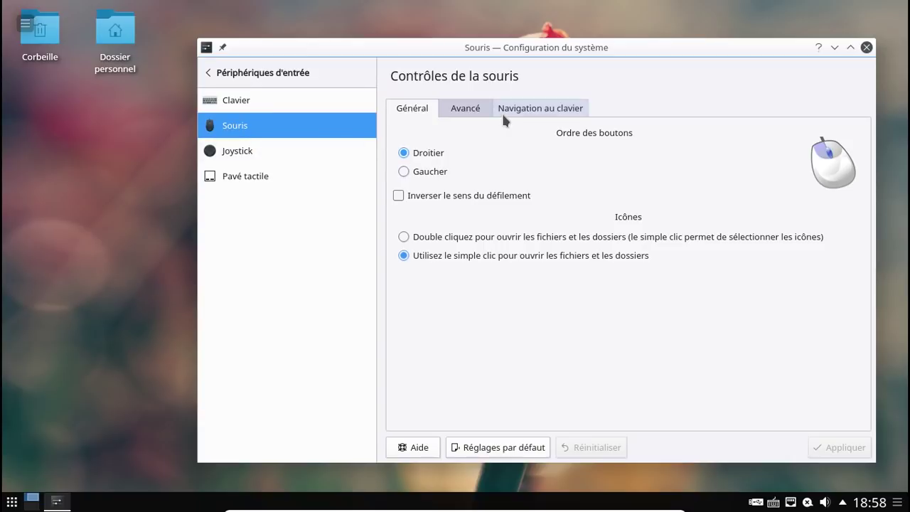
left_click(477, 107)
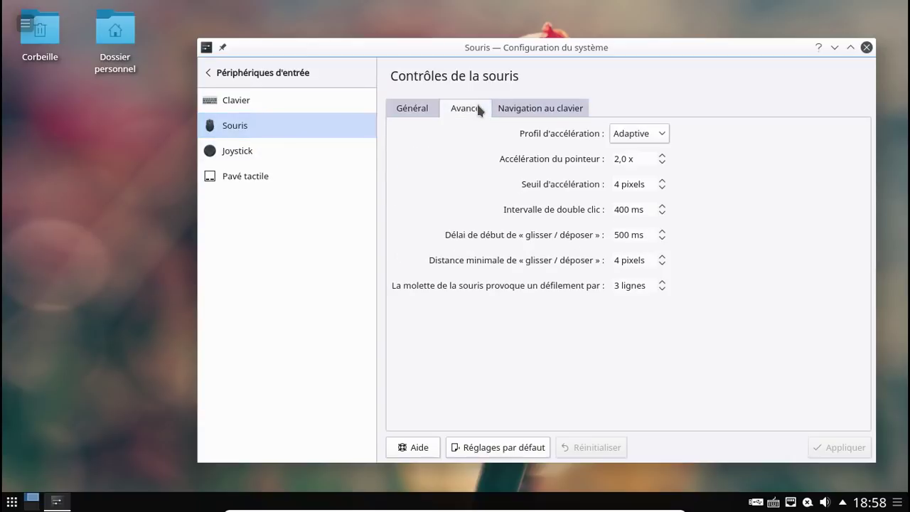
left_click(398, 112)
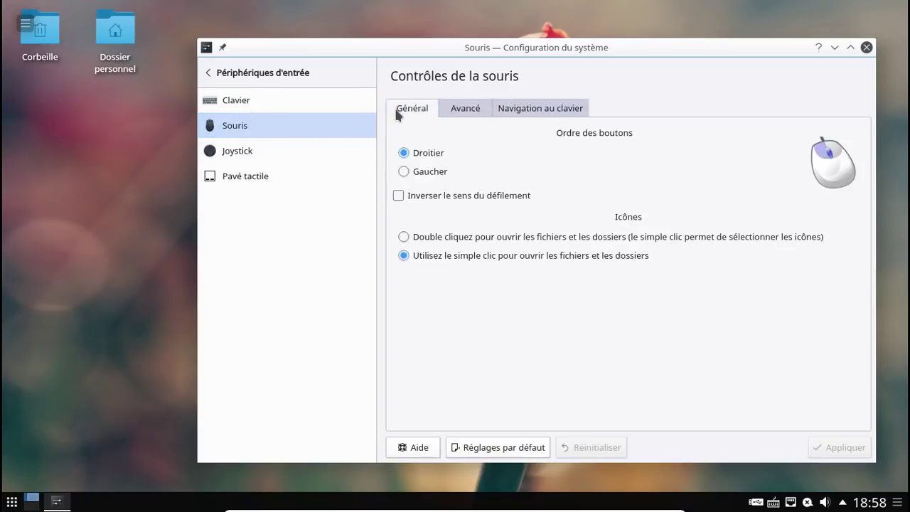
left_click(490, 238)
left_click(832, 452)
Set the keyboard model to "Generic | PC générique 105 touches (intl)", apply it, and close the system settings.
left_click(283, 101)
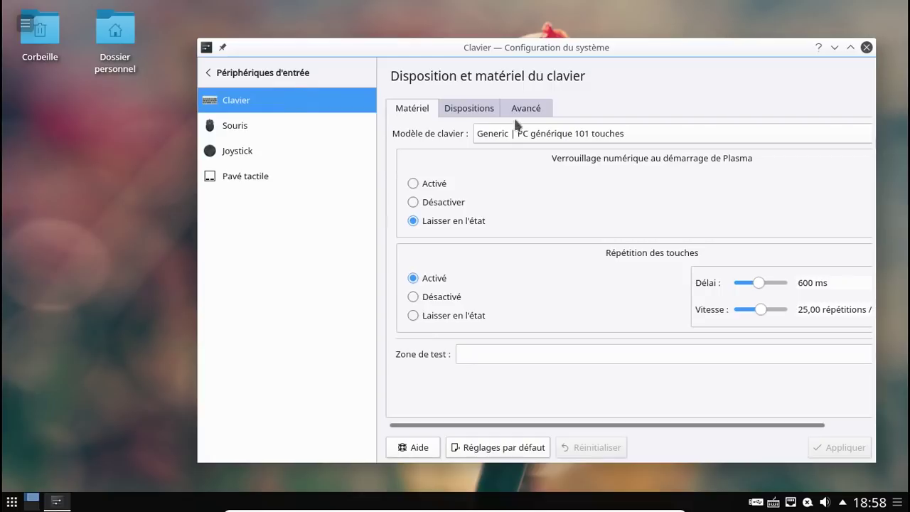
left_click(529, 137)
scroll(582, 334, "down", 1)
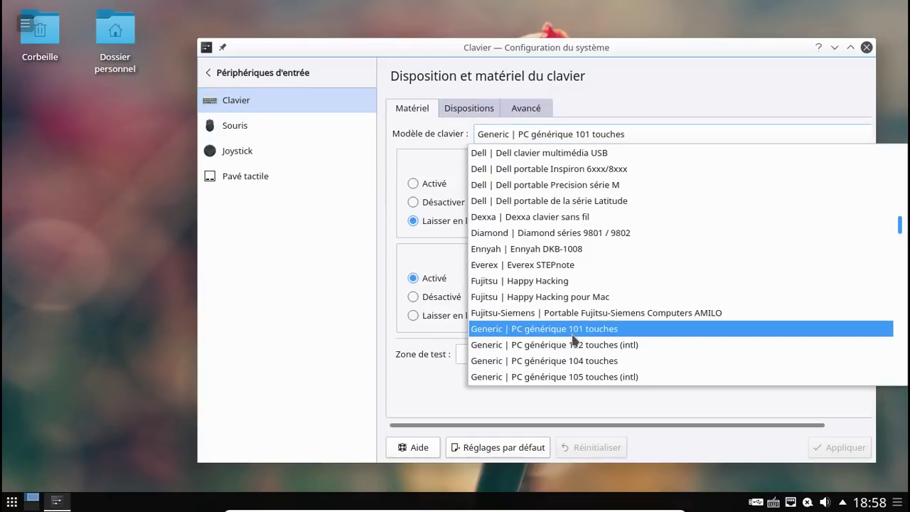
left_click(585, 377)
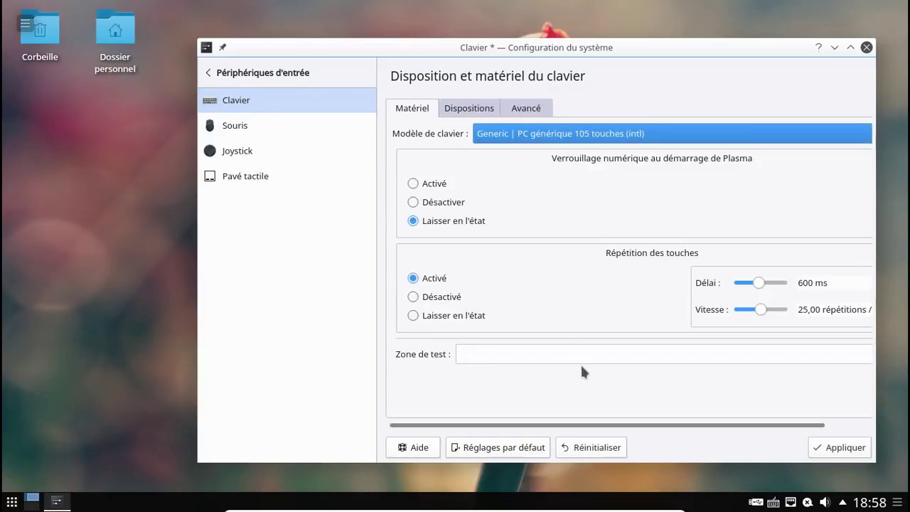
left_click(464, 107)
left_click(601, 254)
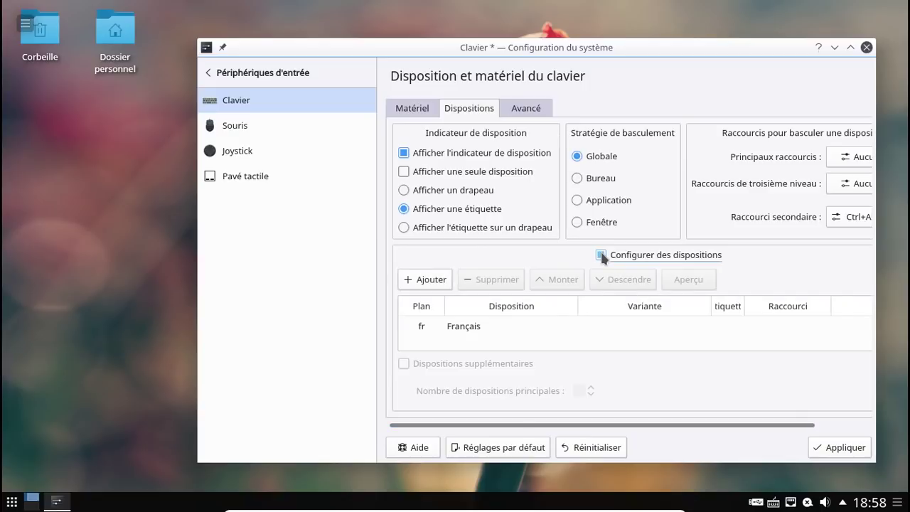
left_click(600, 254)
left_click(845, 448)
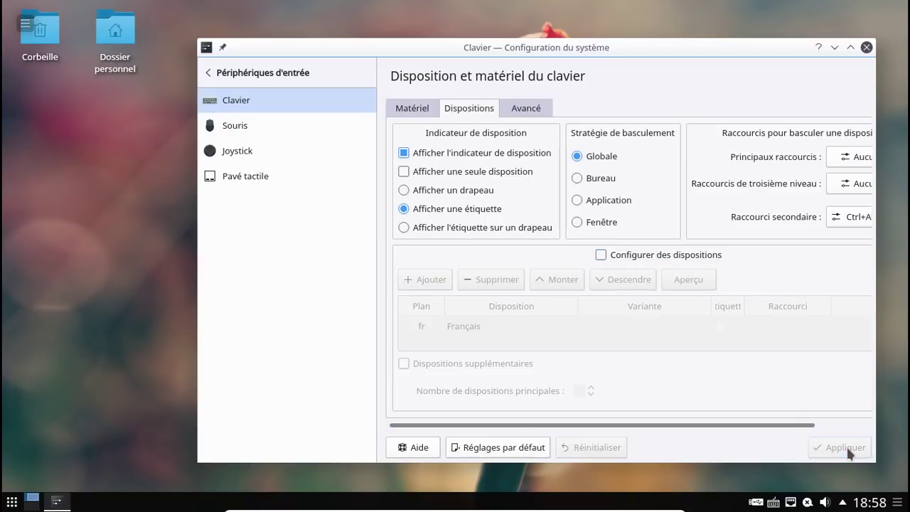
left_click(866, 47)
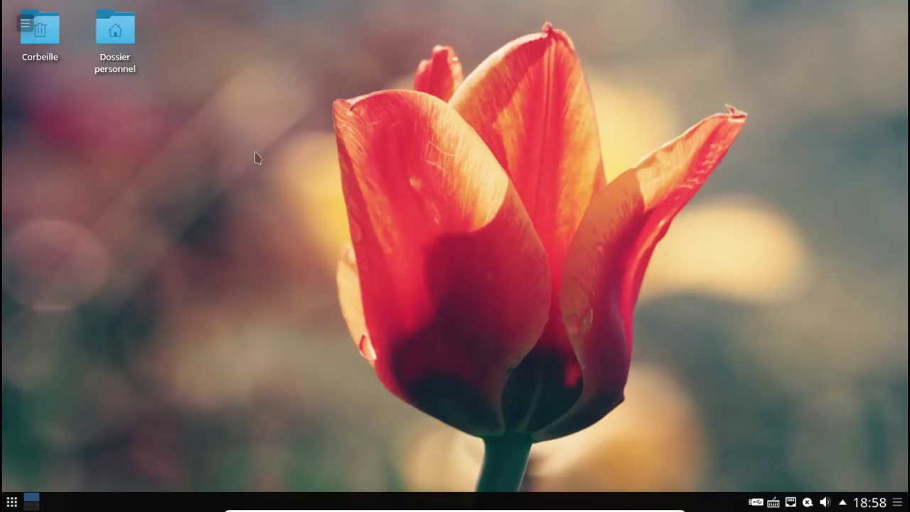
Check the contents of the home folder, and create the standard user directories by running xdg-user-dirs-update in a terminal.
left_click(115, 34)
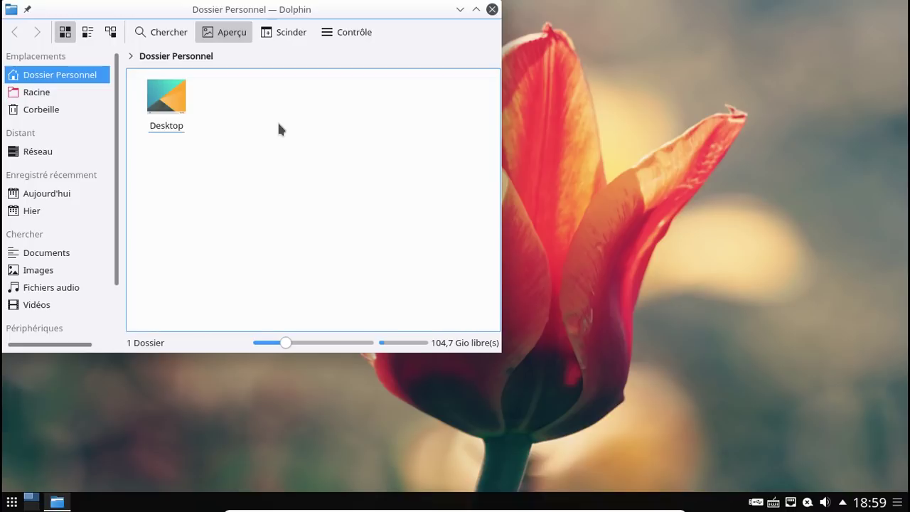
left_click(492, 9)
key("super")
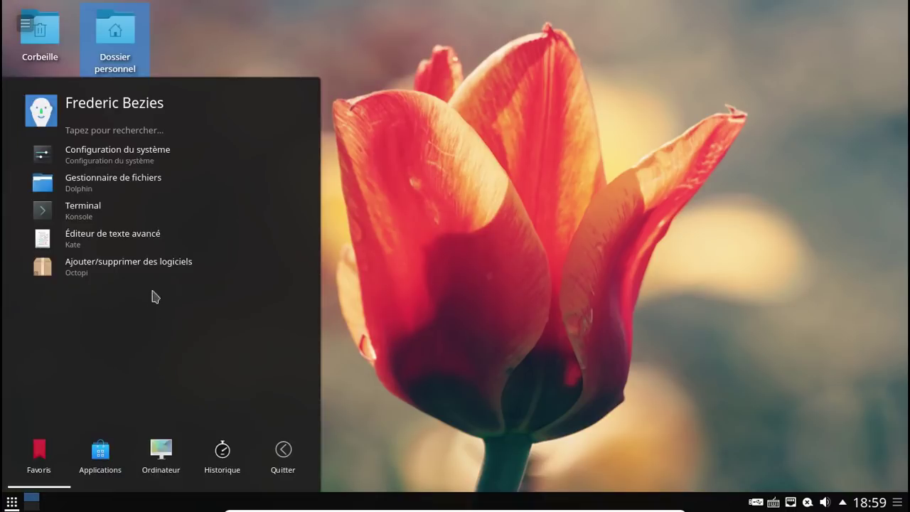
left_click(105, 213)
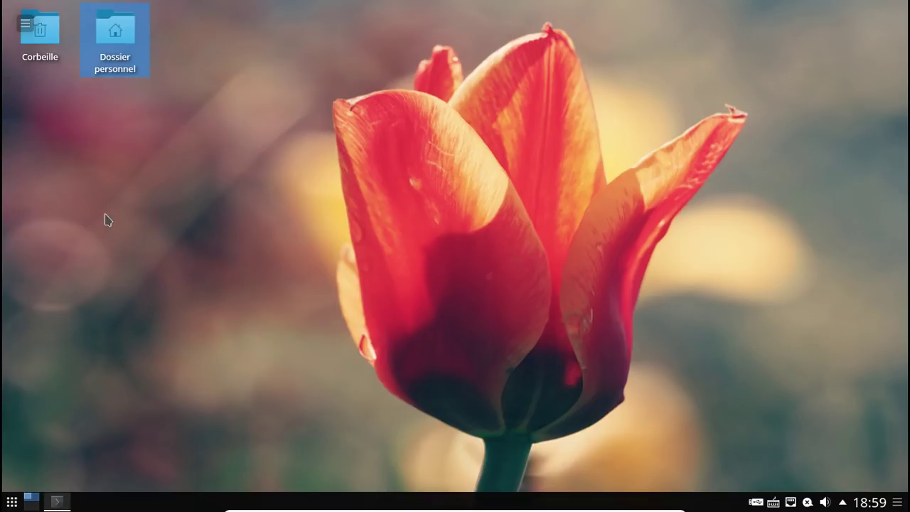
type("xd")
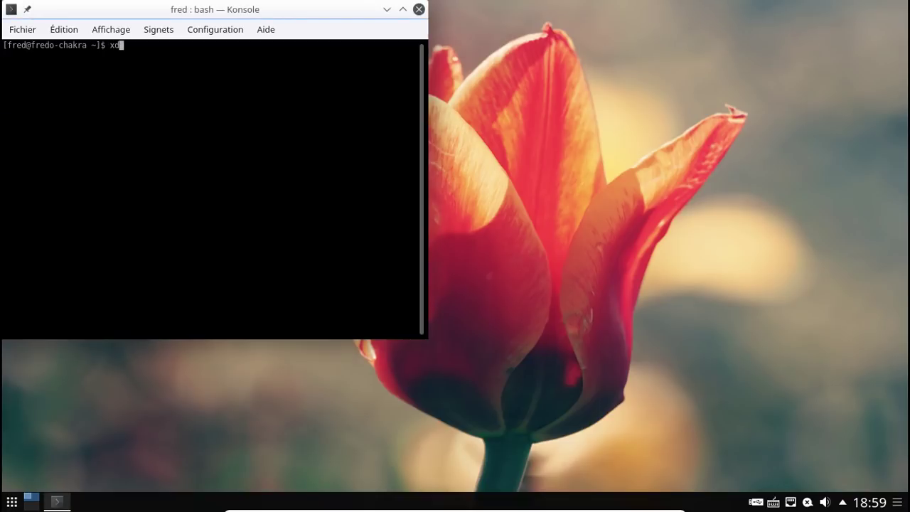
type("g-user-dirs-update")
key("Return")
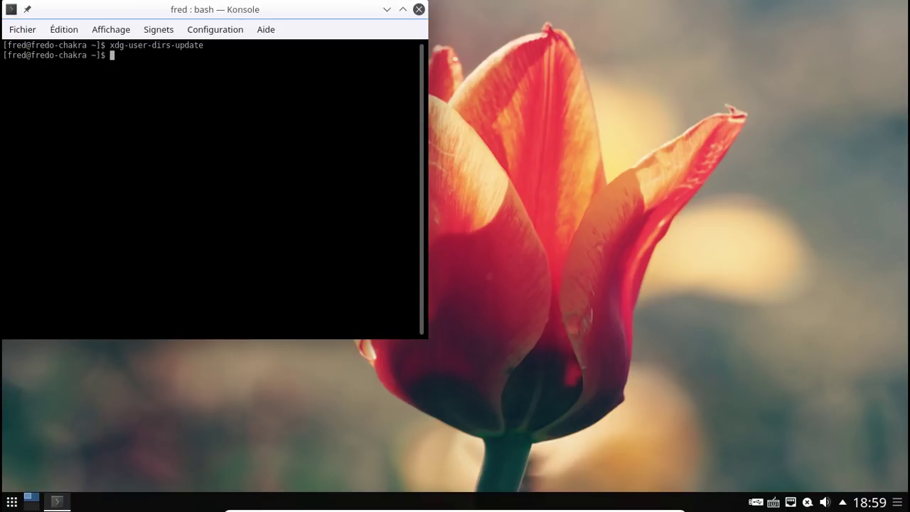
List the home directory's contents with ls and exit the terminal.
left_click_drag(120, 9, 305, 67)
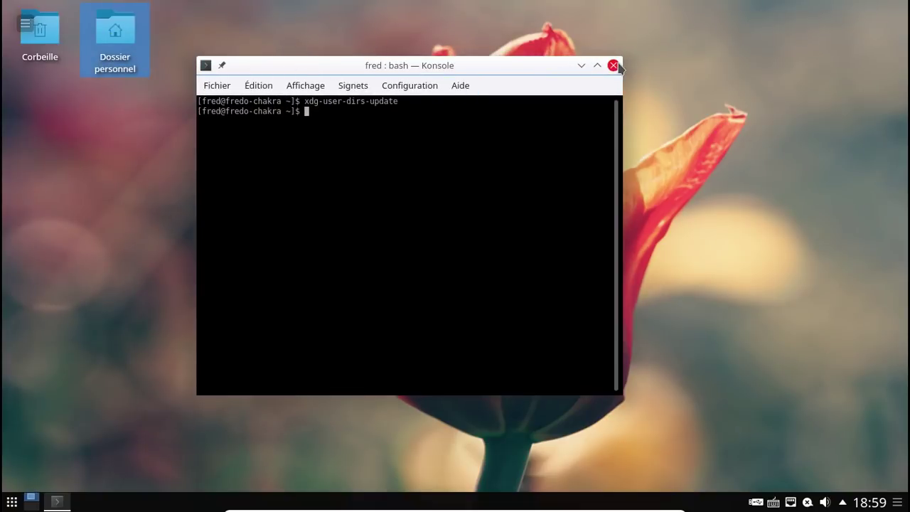
type("ls")
key("Return")
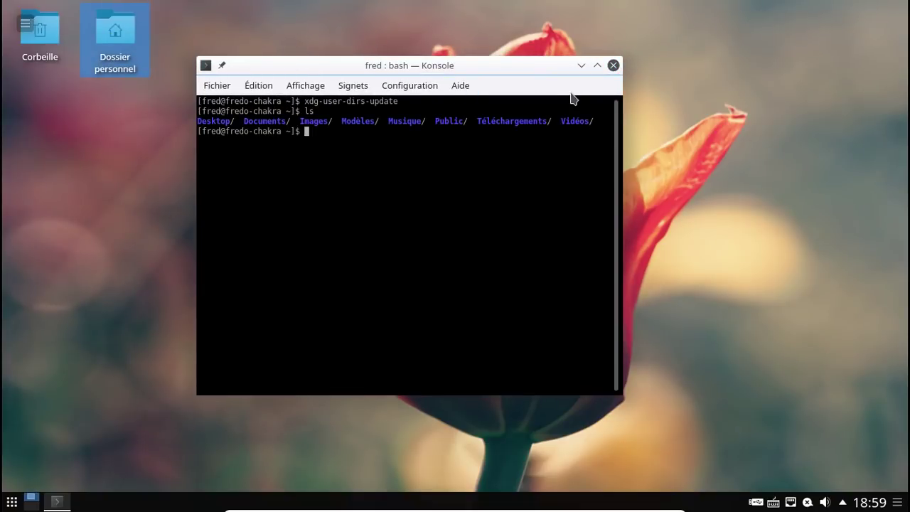
type("exir")
key("BackSpace")
type("t")
key("Return")
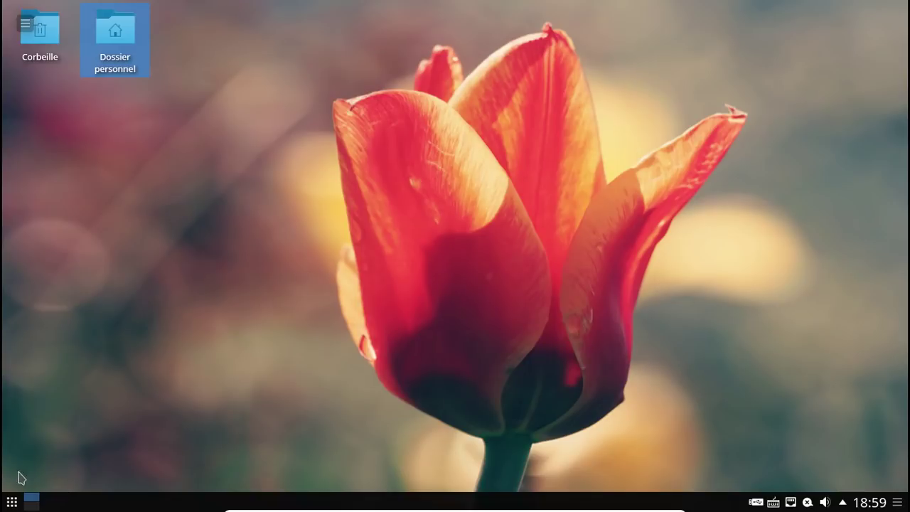
Open a new terminal, move its window toward the middle of the desktop, and enlarge the text by two levels.
left_click(12, 502)
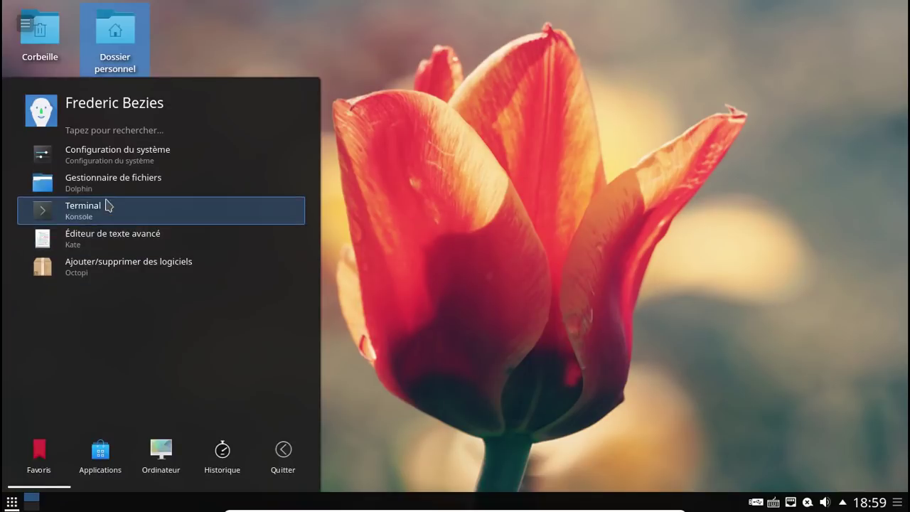
left_click(64, 212)
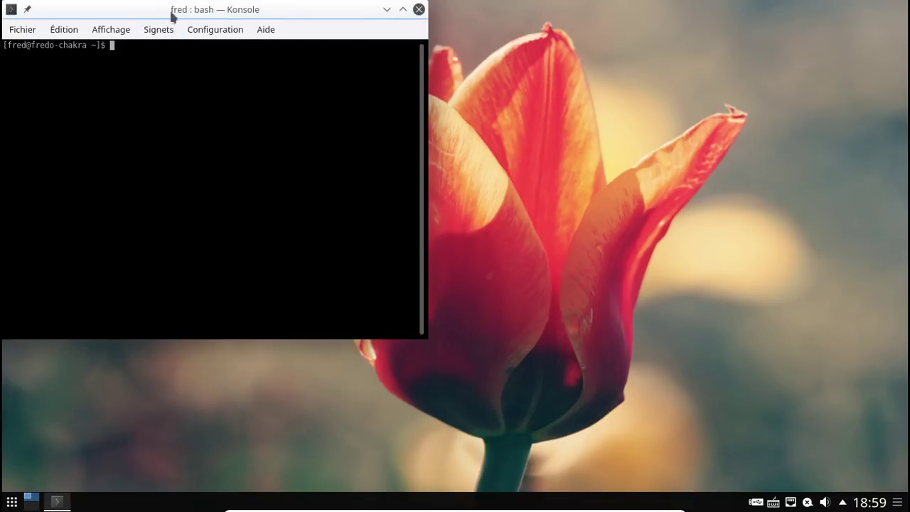
left_click(214, 29)
left_click(162, 103)
left_click_drag(199, 7, 413, 74)
key("ctrl+plus")
key("ctrl+plus")
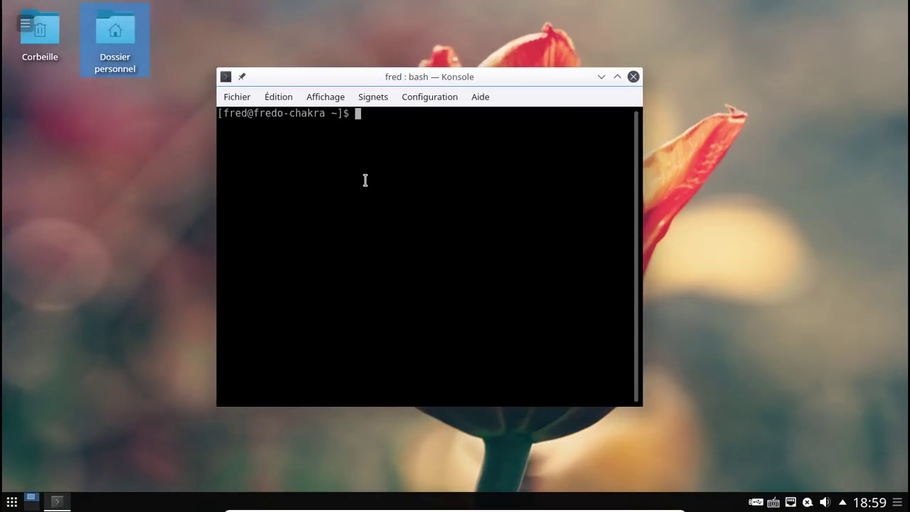
Remove the orphaned packages with sudo pacman -Rcs $(pacman -Qdqt), entering the sudo password and confirming the removal.
type("sudo pacman ")
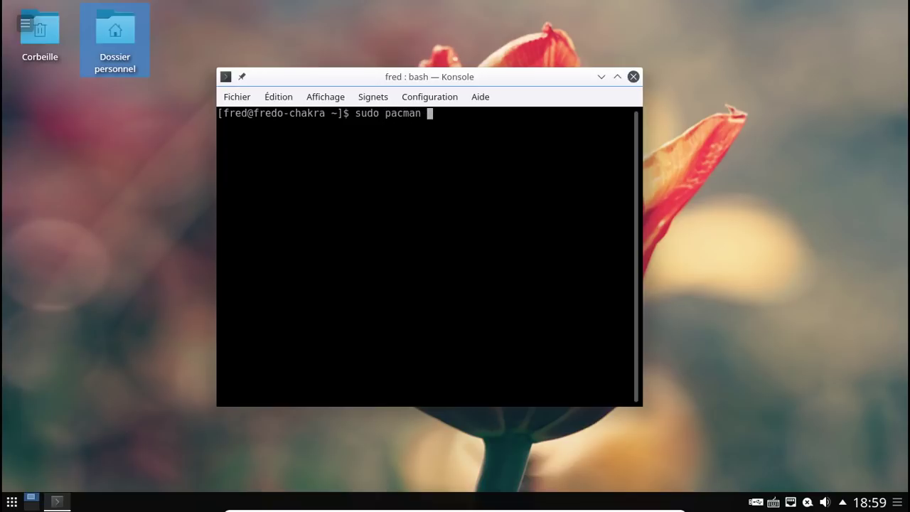
type("-Rcs $(pacman -Q")
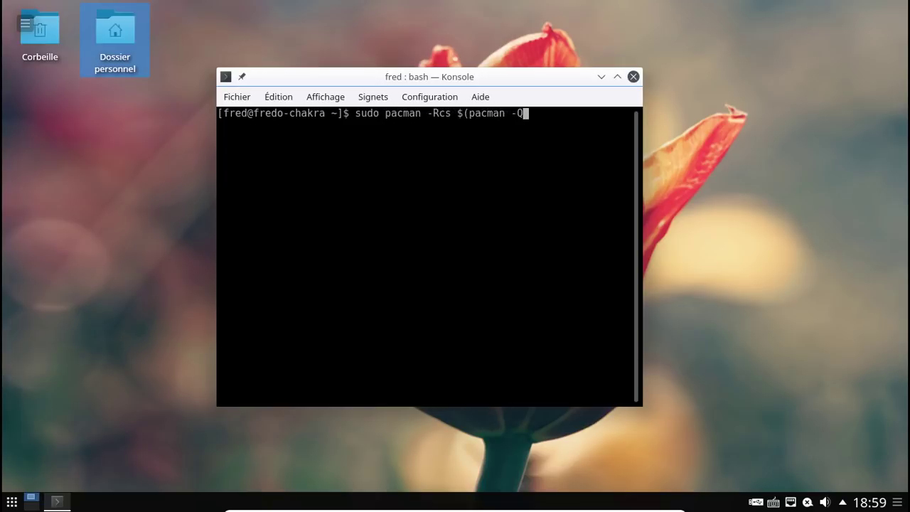
type("dqt)")
key("Return")
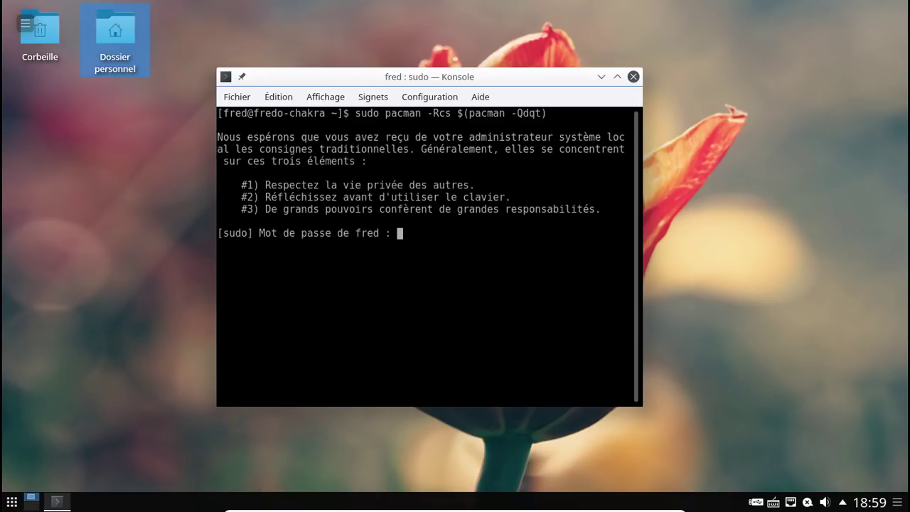
key("Return")
key("Return")
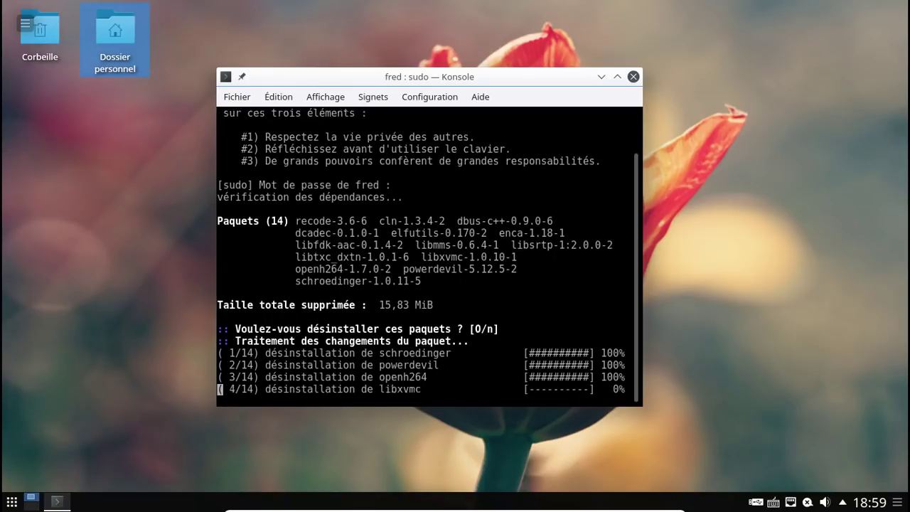
Check the package manager's version with pacman --version and exit the terminal.
type("pacman --version")
key("Return")
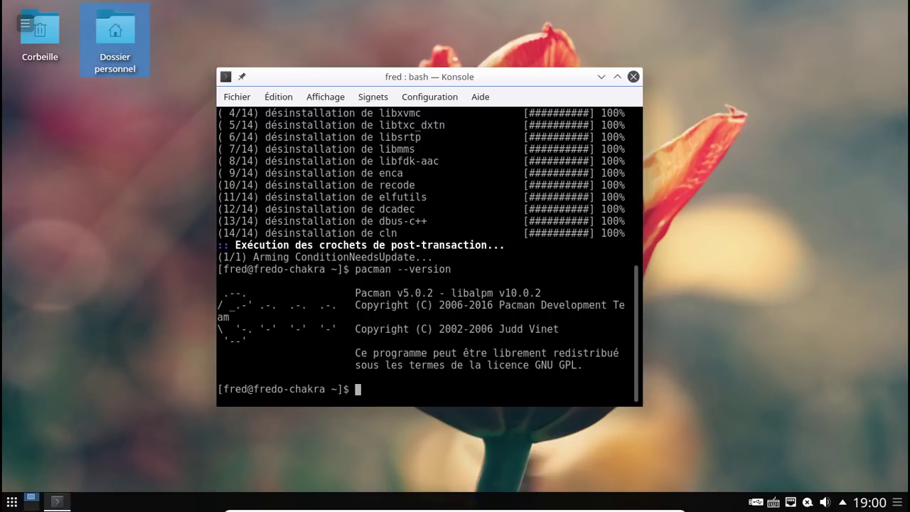
type("exit")
key("Return")
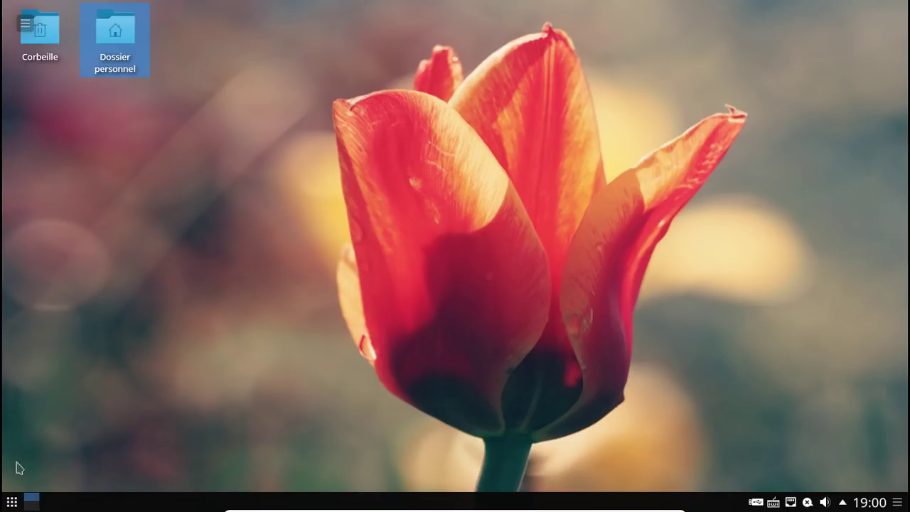
Launch the Octopi package manager, open its cache cleaner, and look through the cached packages that are not installed.
left_click(12, 501)
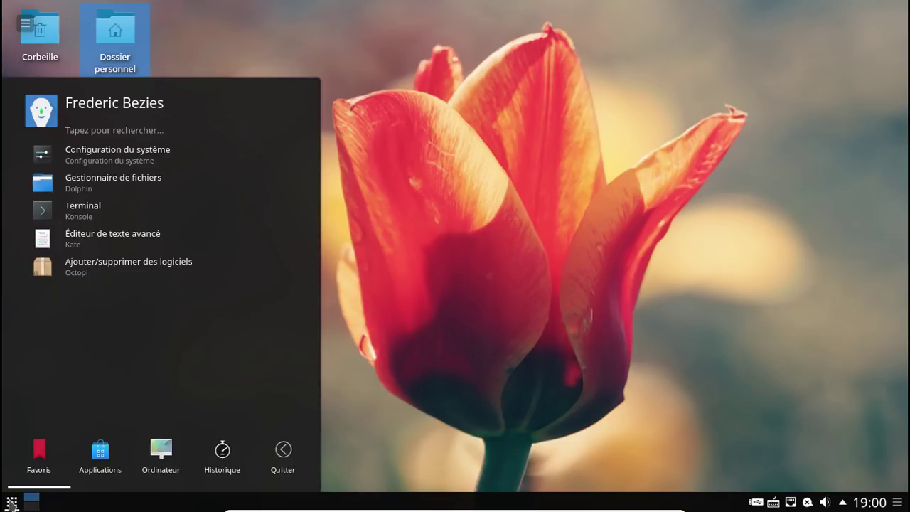
left_click(92, 269)
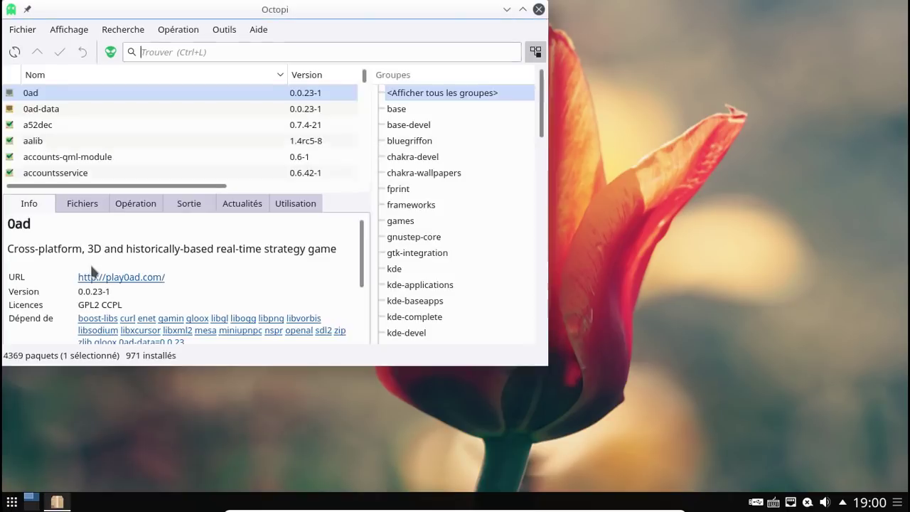
left_click(224, 29)
left_click(235, 48)
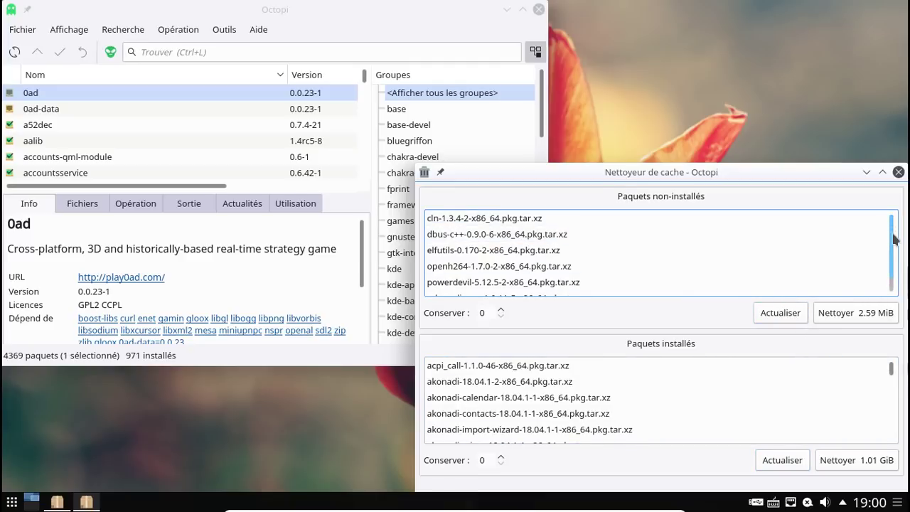
left_click_drag(894, 235, 897, 277)
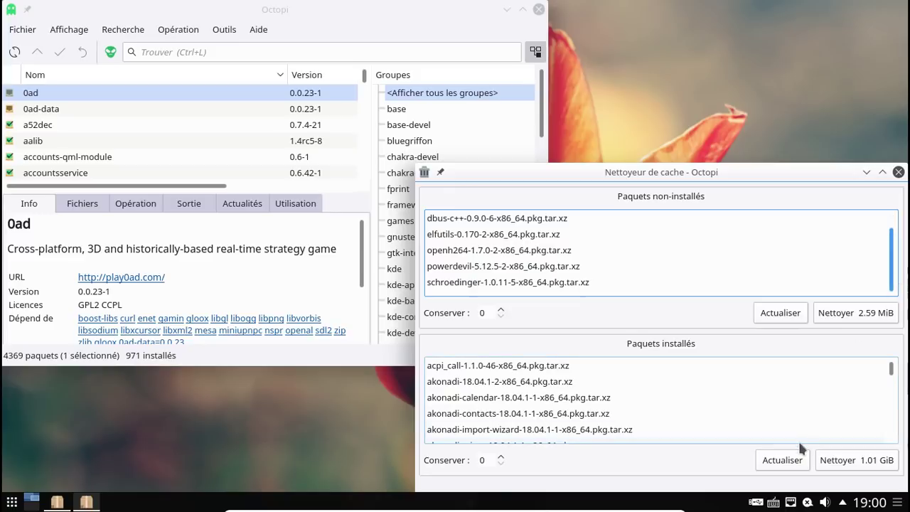
Clean the cache of installed packages, entering the superuser password, and close the cache cleaner.
left_click(848, 459)
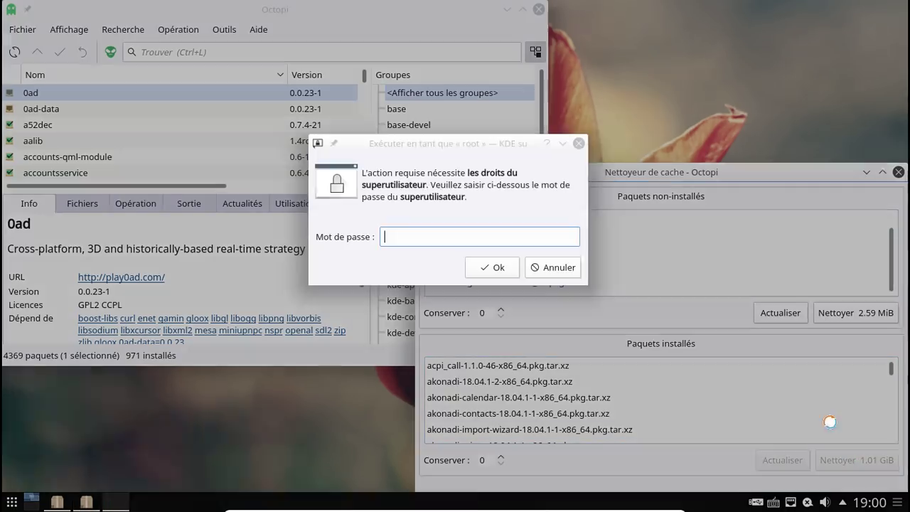
type("••••••••")
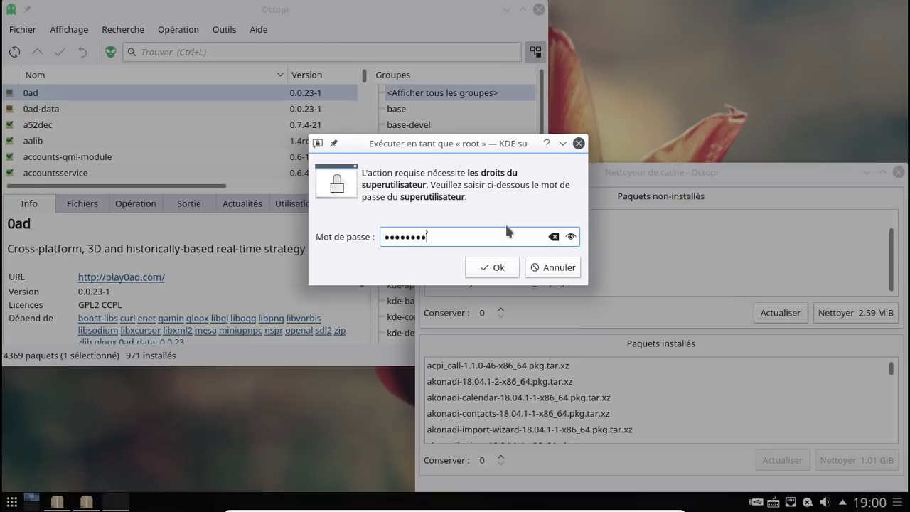
left_click(489, 268)
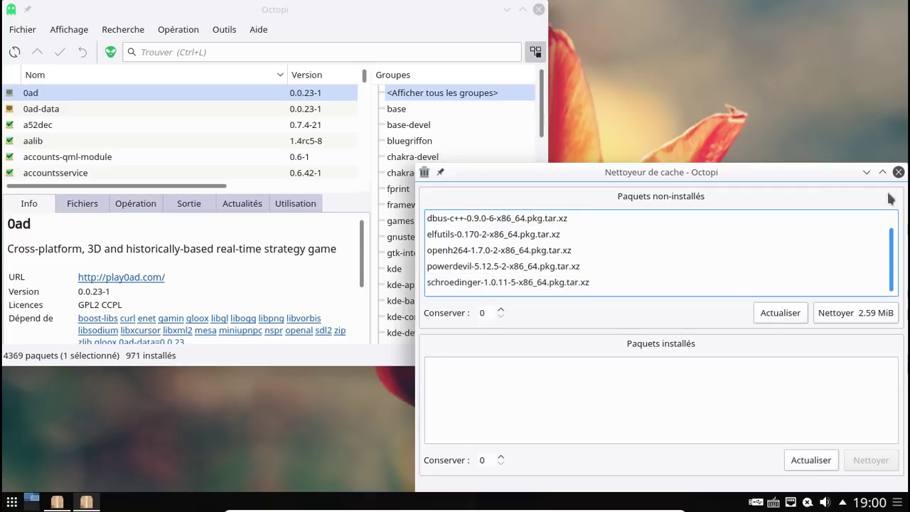
left_click(898, 172)
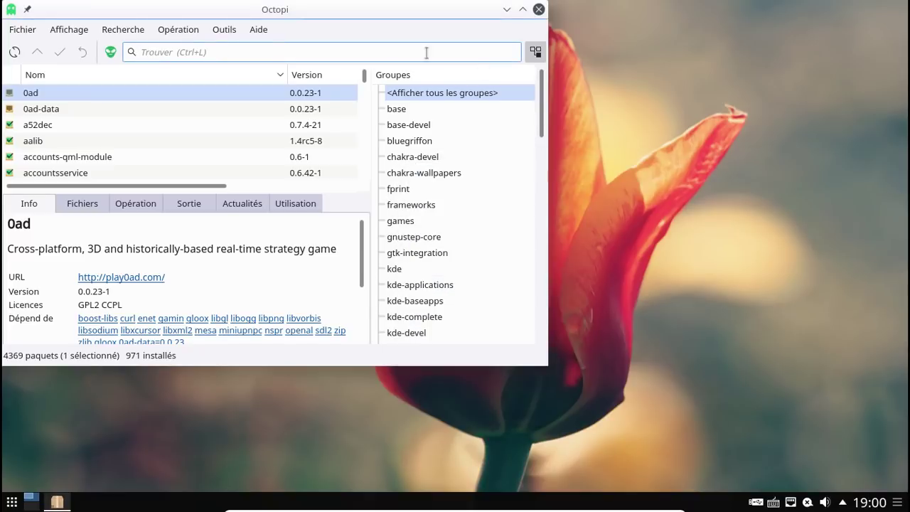
Review the available repositories in Octopi's repository editor, close it, and move the Octopi window toward the middle of the desktop.
left_click(224, 30)
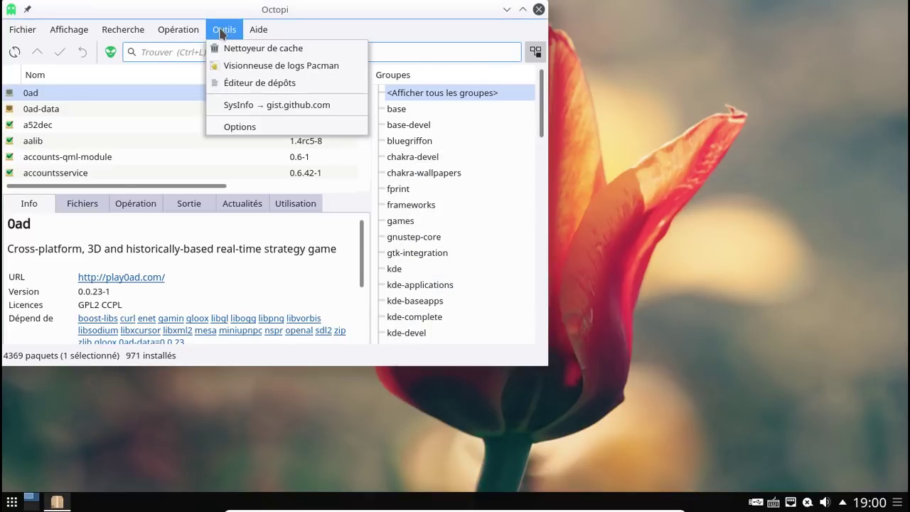
left_click(250, 82)
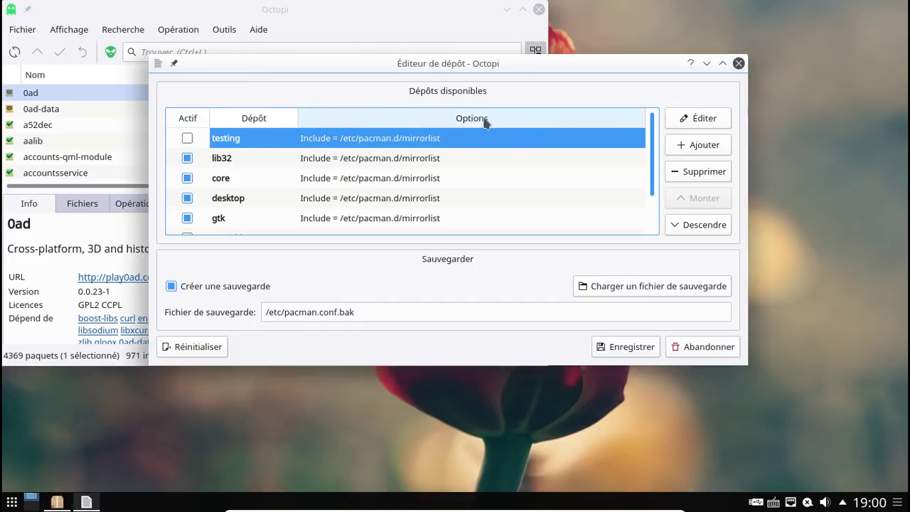
scroll(532, 150, "down", 1)
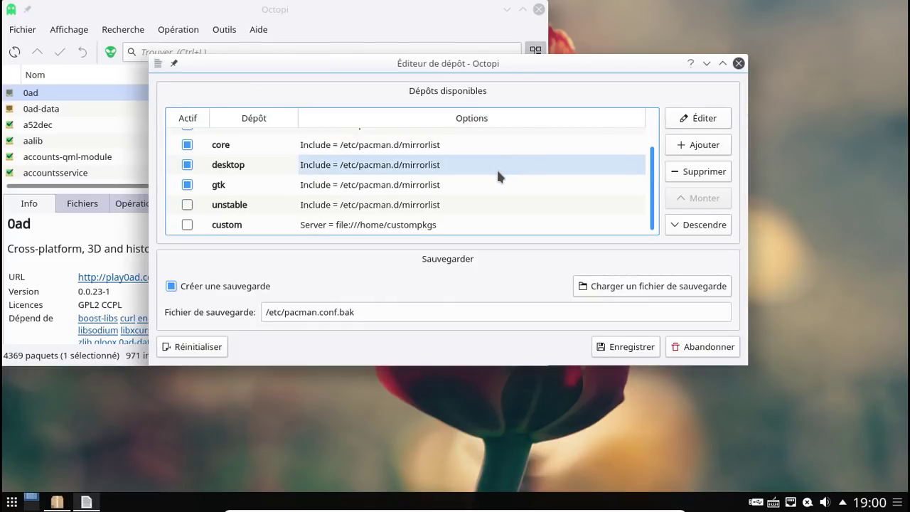
scroll(496, 168, "up", 1)
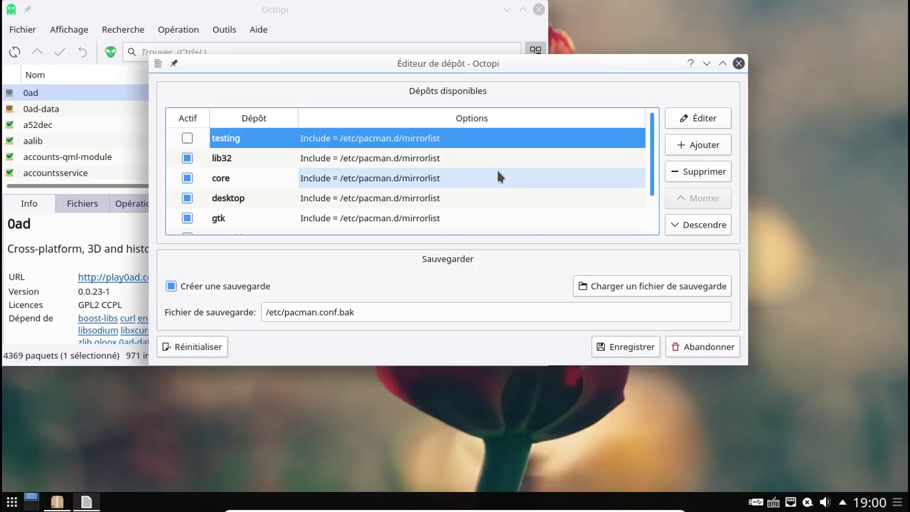
left_click(738, 63)
left_click_drag(286, 10, 522, 44)
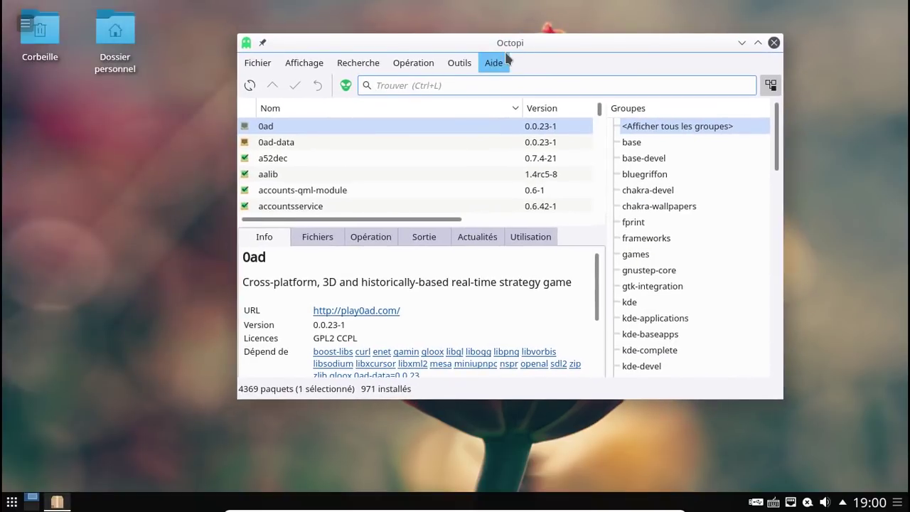
Find and launch Konsole by searching for konsole, and move its window toward the middle of the desktop.
left_click(12, 502)
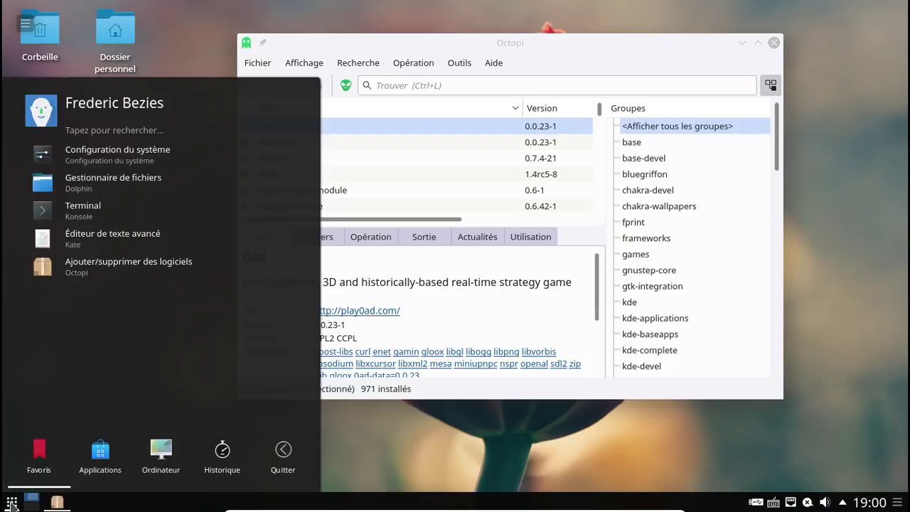
left_click(113, 126)
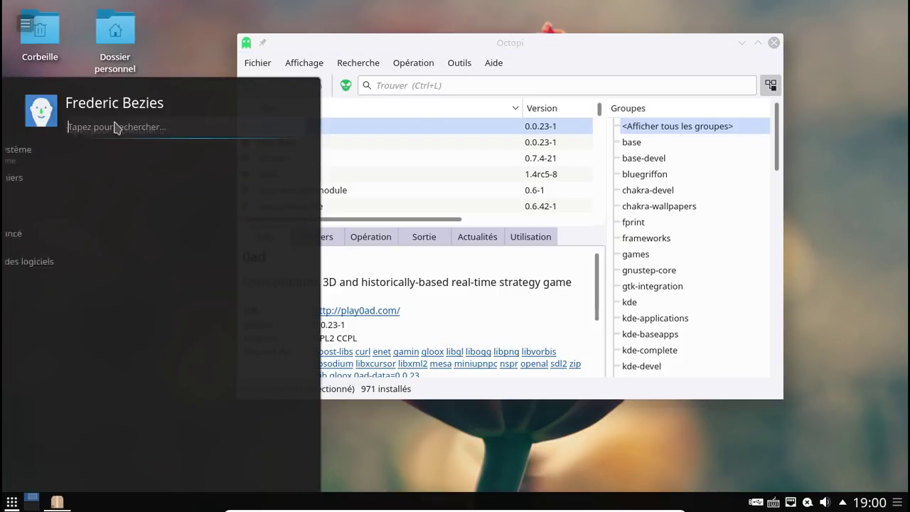
type("konsole")
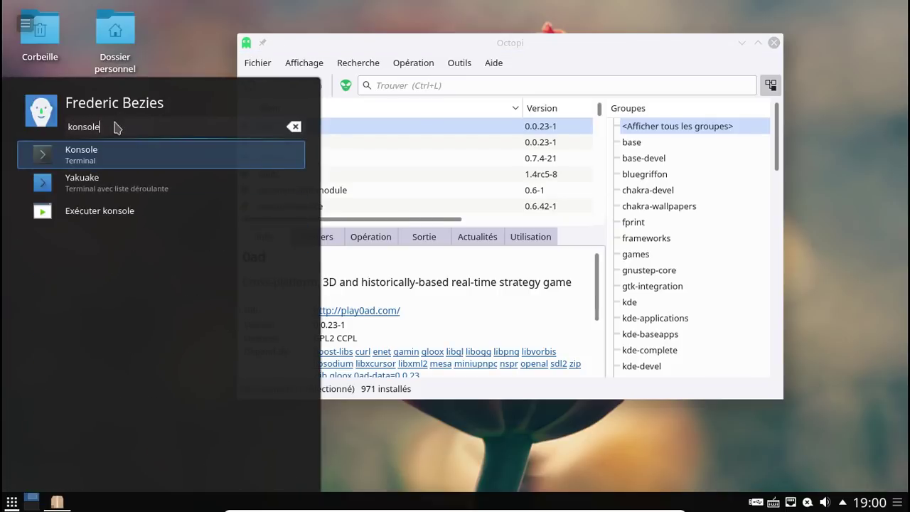
key("Return")
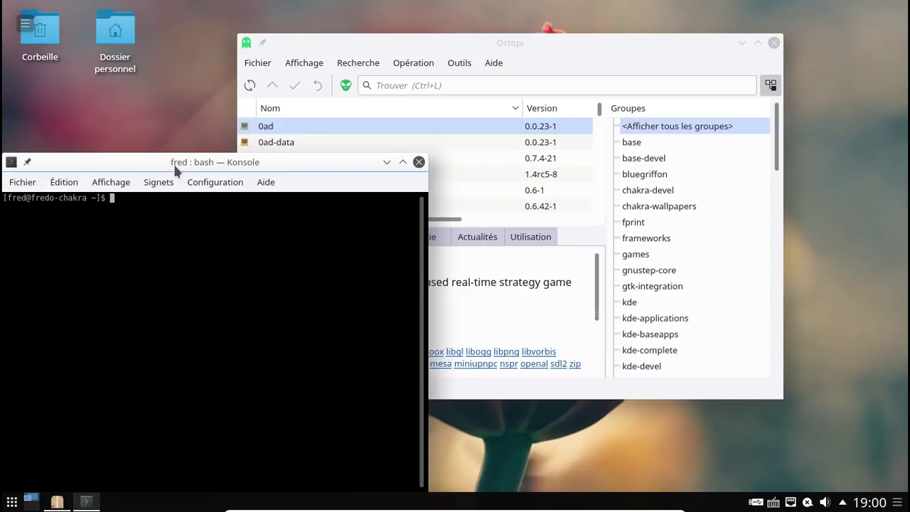
left_click_drag(174, 165, 367, 105)
Open the mirror list with sudo nano /etc/pacman.d/mirrorlist, entering the sudo password.
type("sudo")
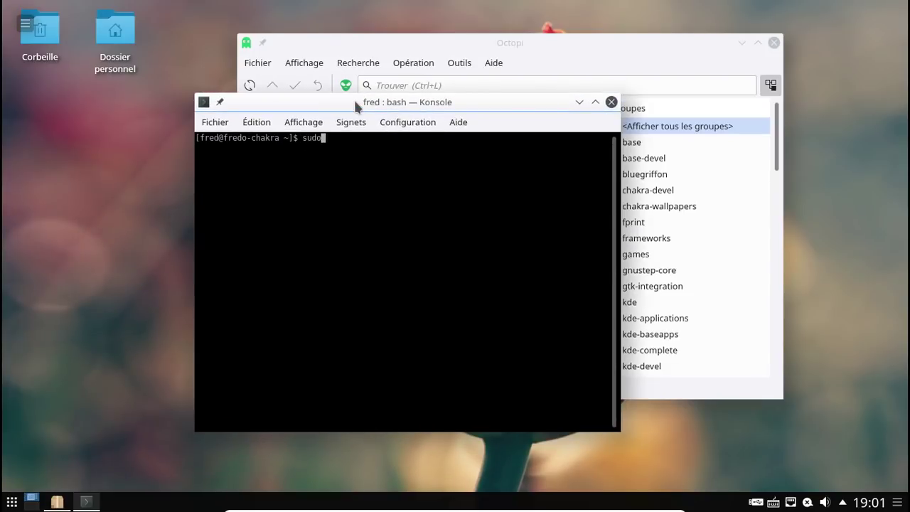
type(" nano /etc/pacman.d/m")
key("Tab")
key("Return")
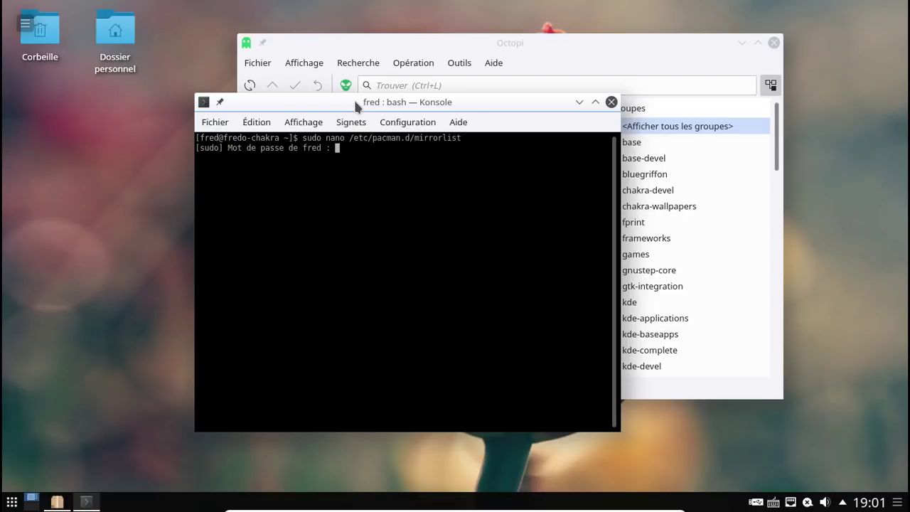
key("Return")
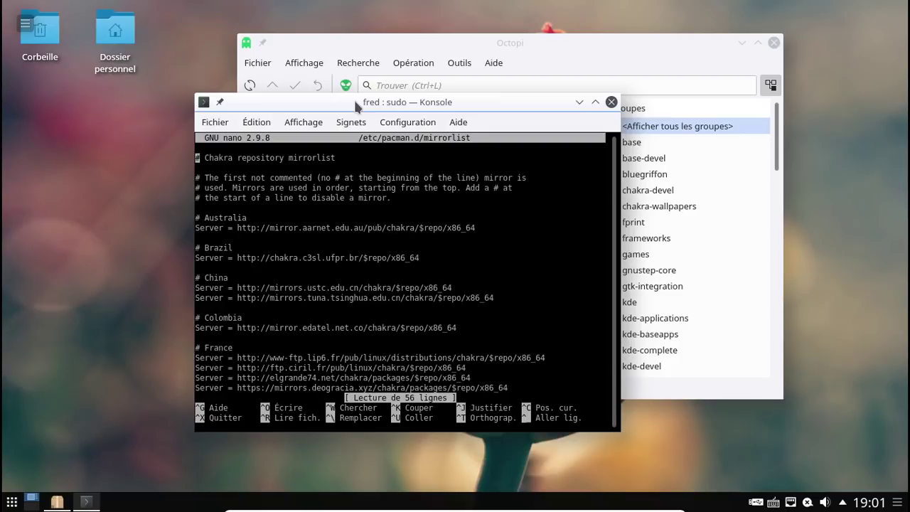
Comment out every mirror by replacing all occurrences of Server with #Server in the mirror list.
key("ctrl+backslash")
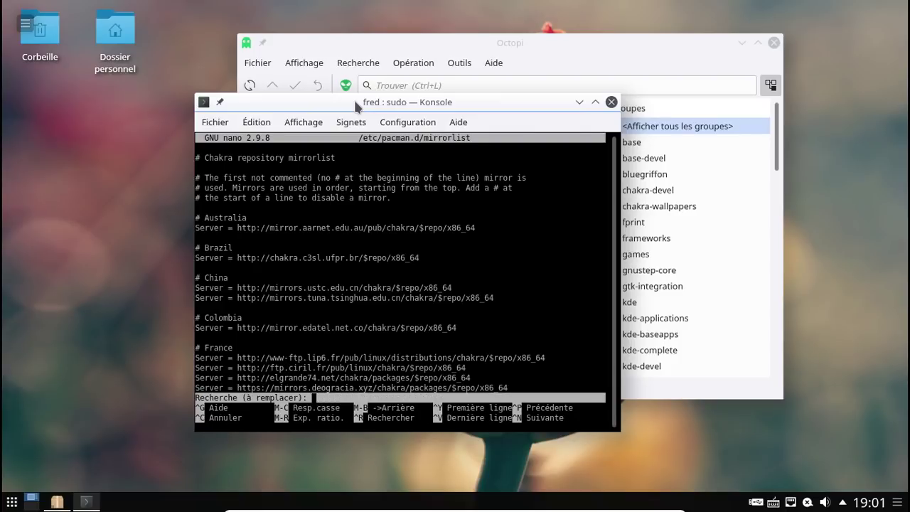
type("Server")
key("Return")
type("#Server")
key("Return")
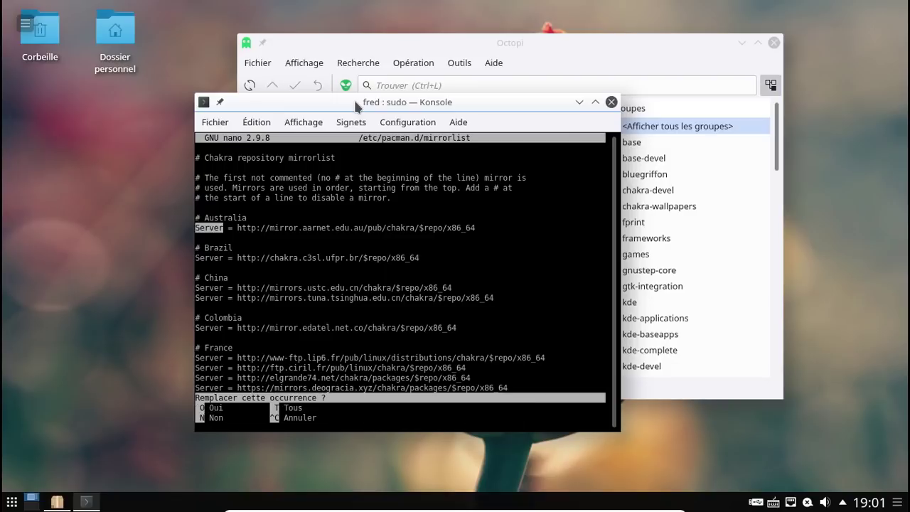
key("t")
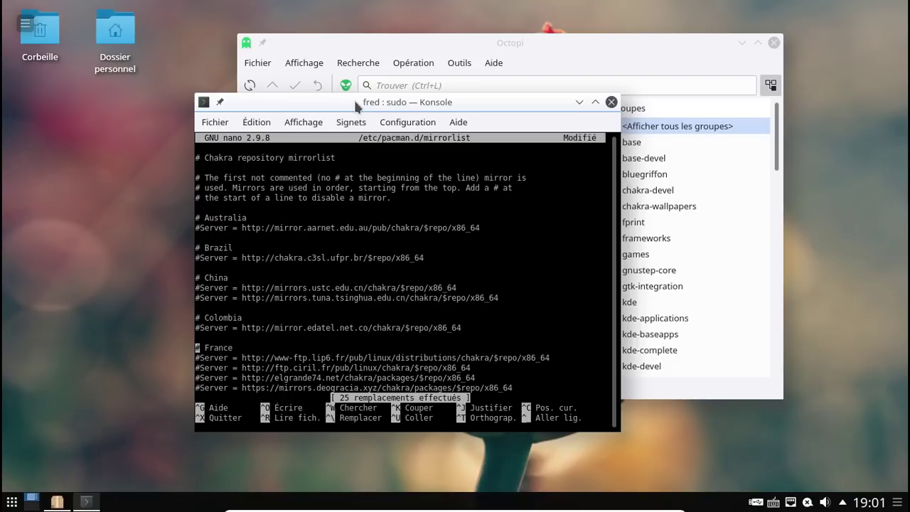
key("Delete")
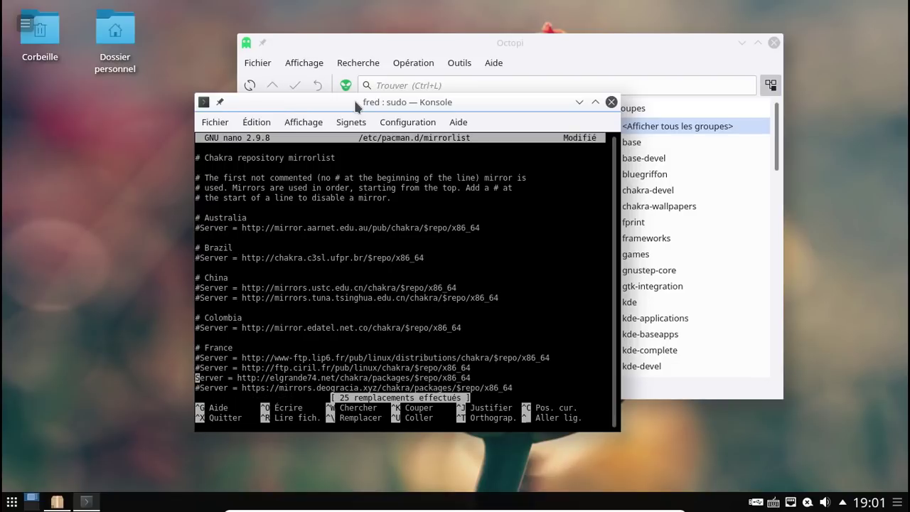
key("ctrl+x")
key("o")
key("Return")
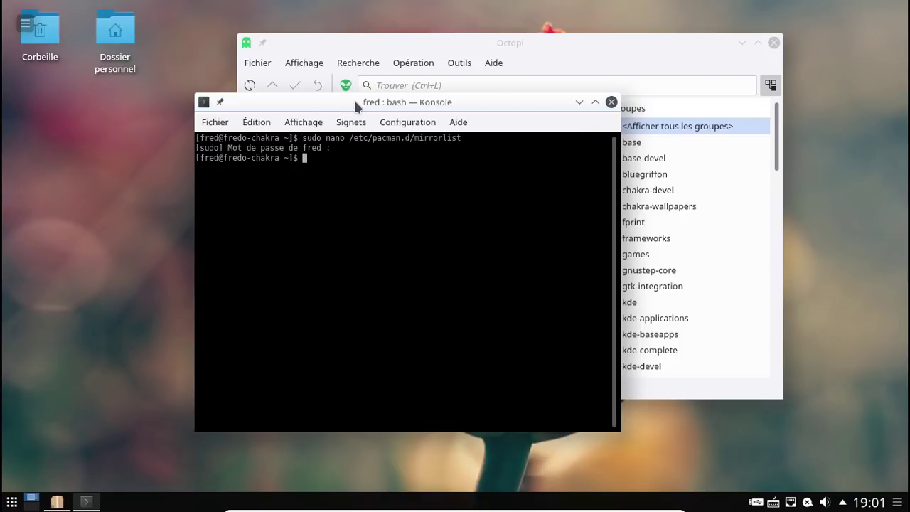
Close the terminal and synchronize the package databases in Octopi, entering the superuser password.
left_click(611, 103)
left_click(250, 85)
type("••••••••")
key("Return")
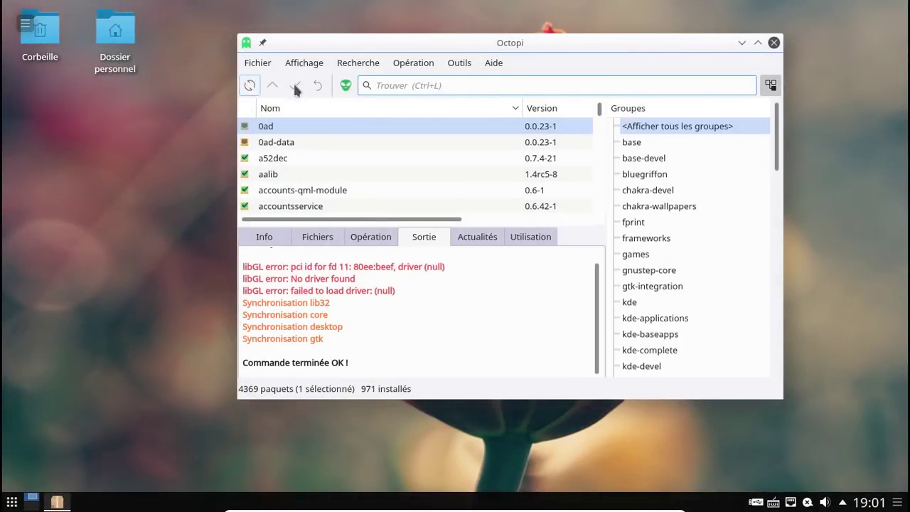
Reopen Octopi's cache cleaner, clean the cached packages that are not installed, and close the cleaner.
left_click(455, 64)
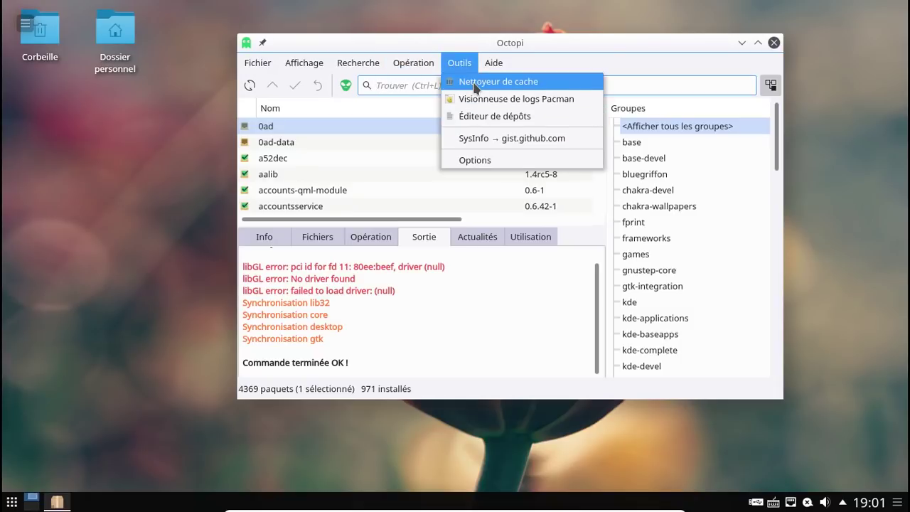
left_click(475, 82)
left_click(816, 312)
left_click(898, 172)
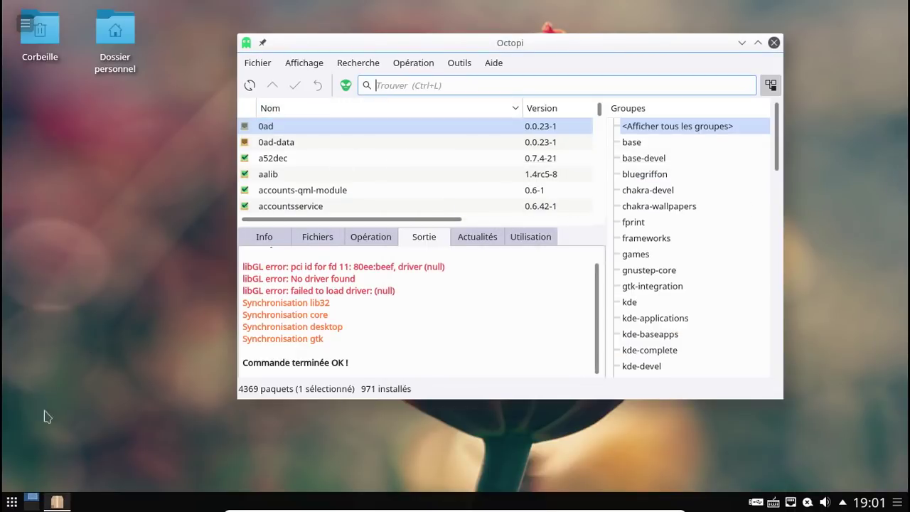
left_click(12, 502)
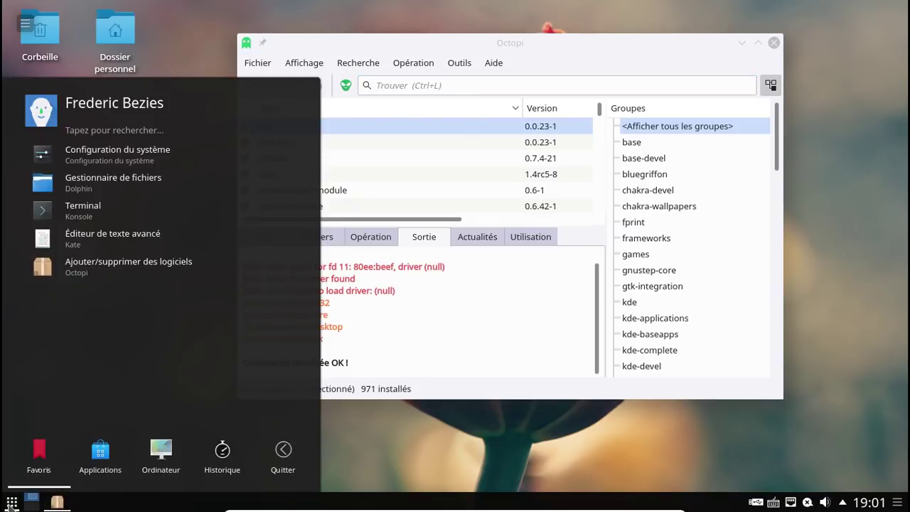
left_click(10, 504)
left_click(13, 502)
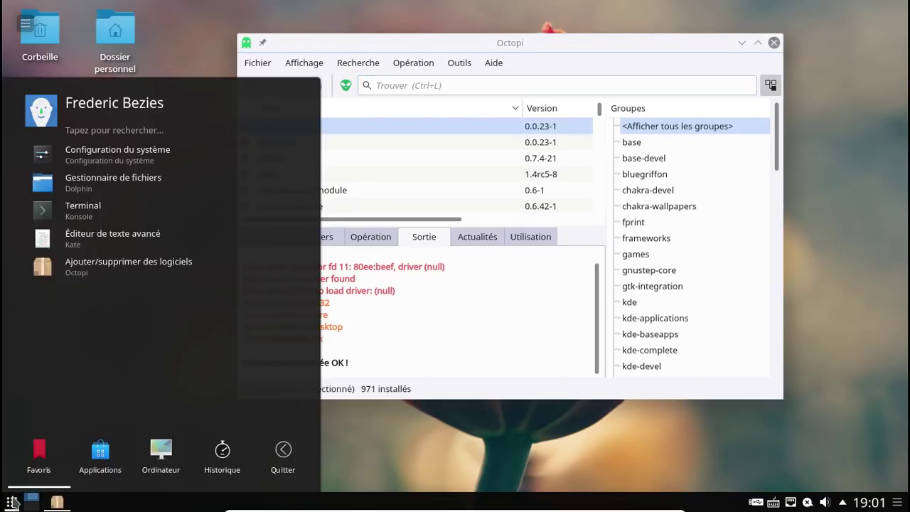
left_click(99, 483)
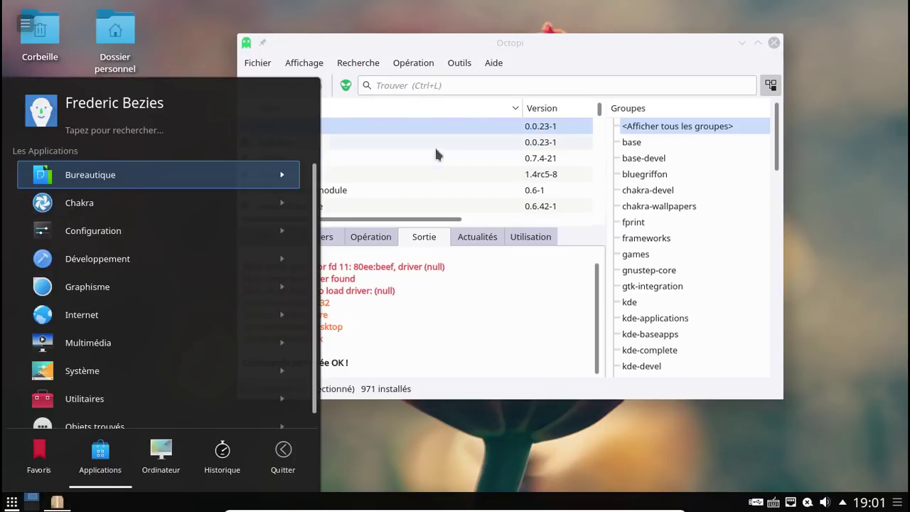
Search for calli in Octopi and mark calligra for removal along with all its listed dependencies, from cauchy to libwpd.
left_click(409, 87)
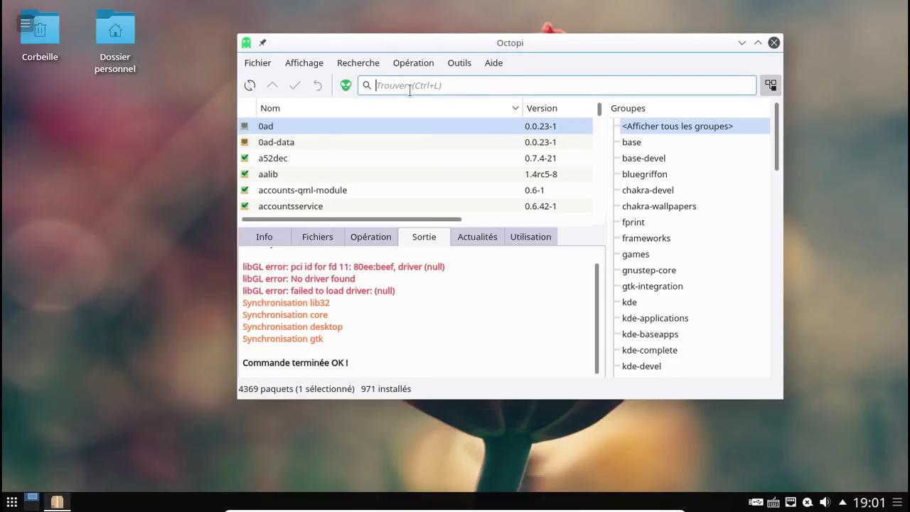
type("calli")
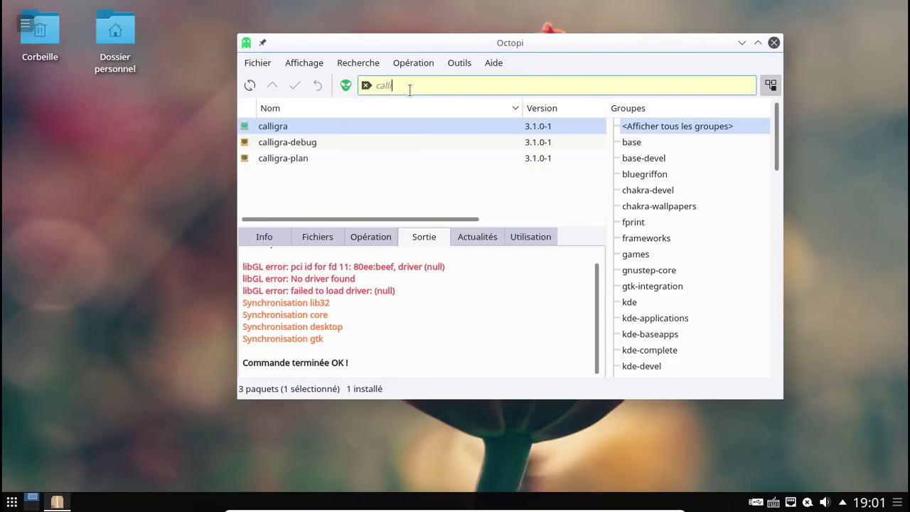
right_click(360, 126)
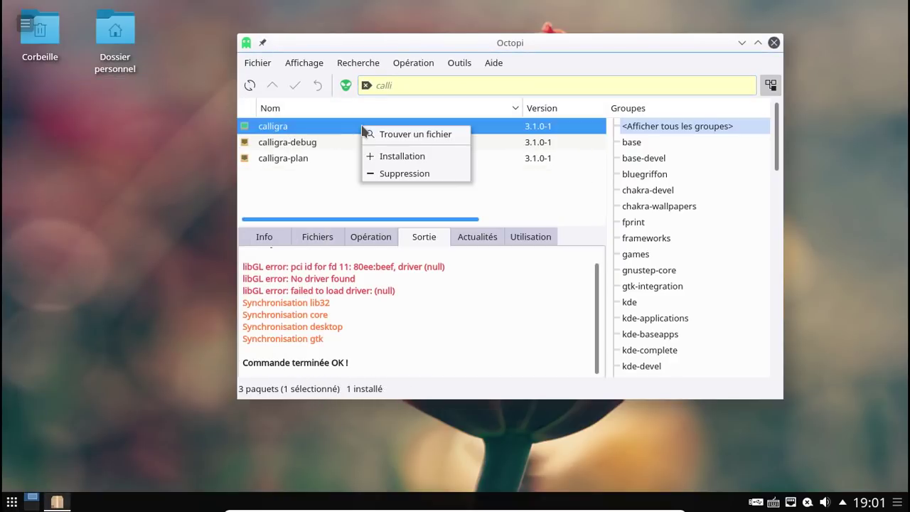
left_click(409, 174)
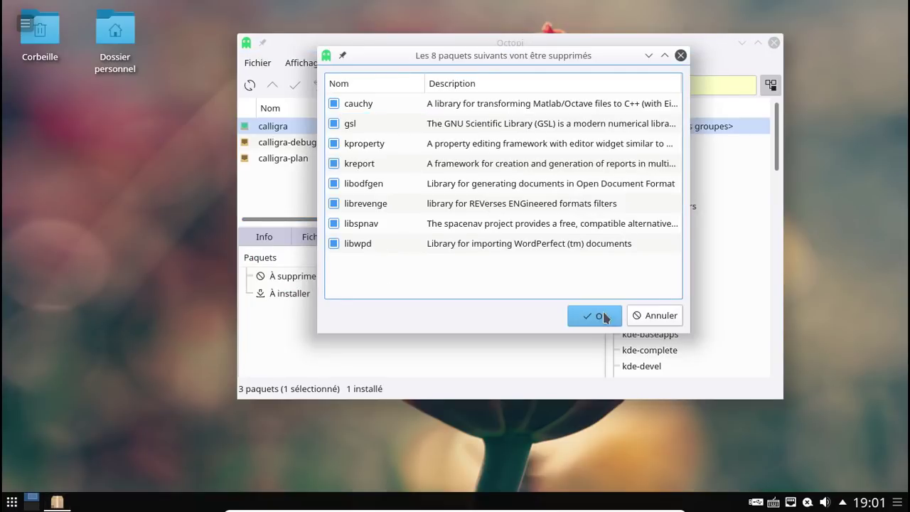
left_click(603, 315)
Apply the calligra removal in a terminal, entering the superuser password and confirming the uninstallation, and close the terminal.
left_click(298, 86)
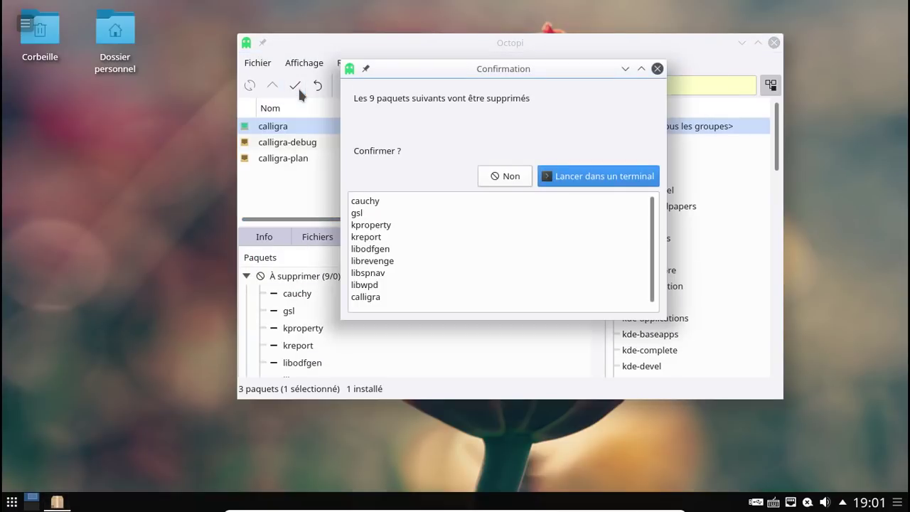
left_click(584, 187)
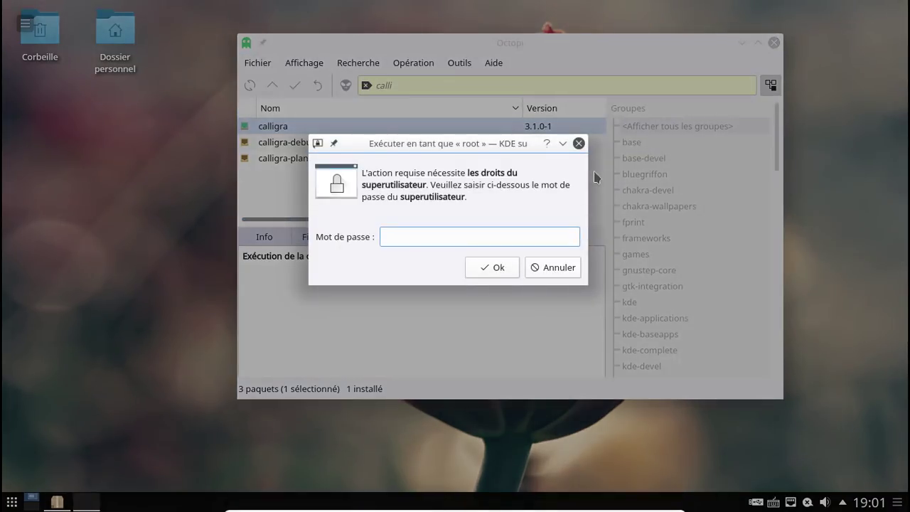
type("••••")
key("Return")
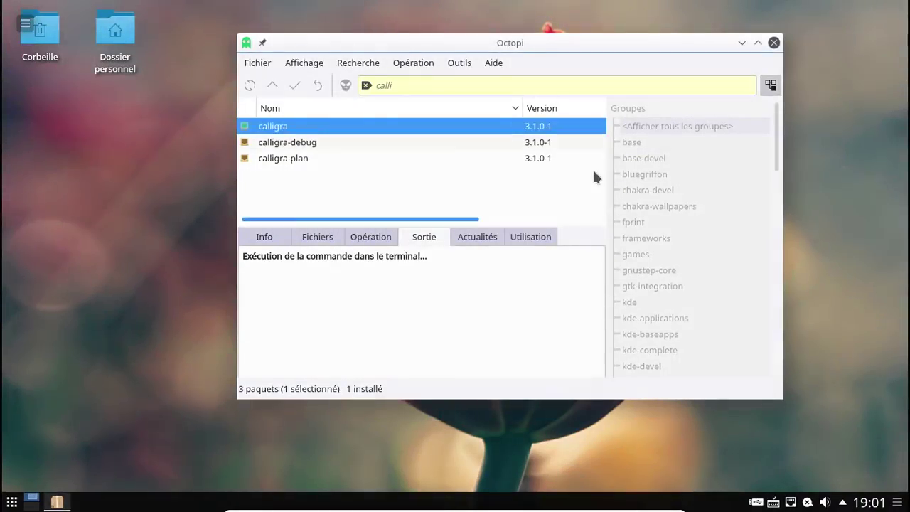
key("Return")
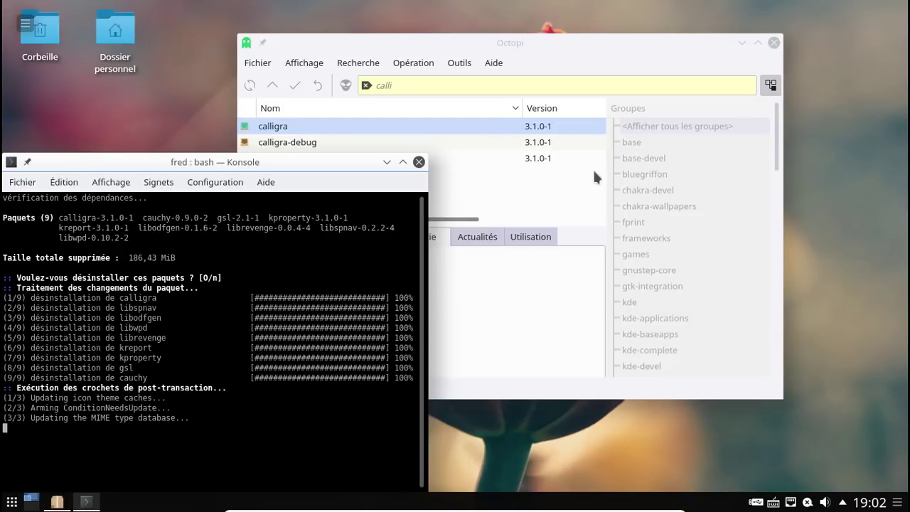
left_click(419, 163)
Search for libreoffice and mark libreoffice-base for installation with the optional dependency libreoffice-postgresql-connector.
double_click(406, 86)
key("BackSpace")
type("libre")
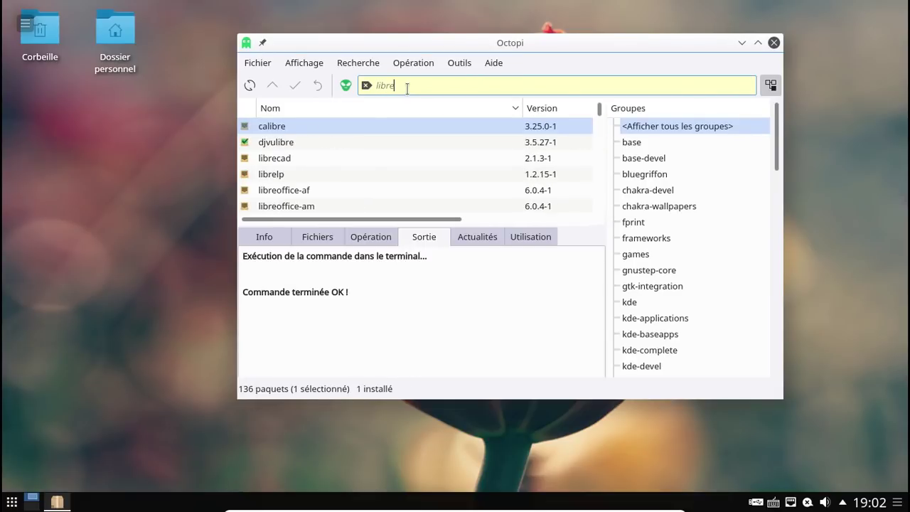
type("office")
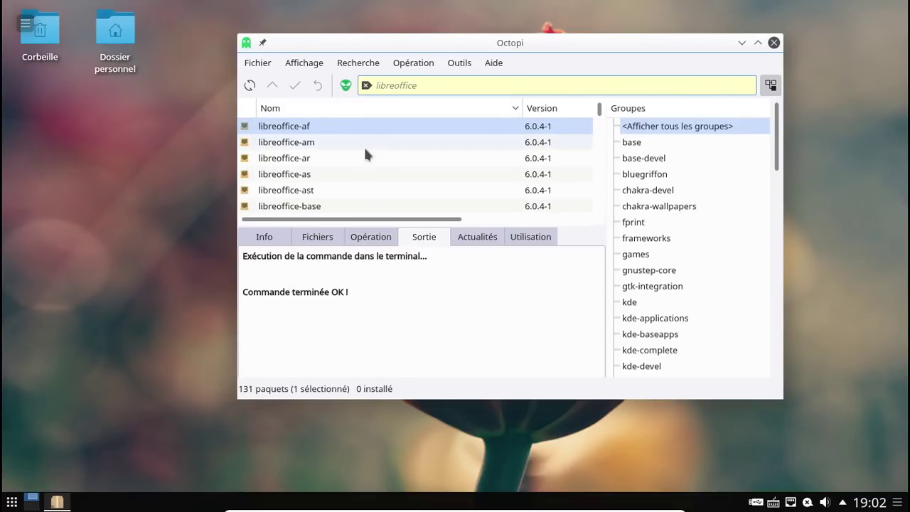
scroll(349, 171, "down", 2)
scroll(350, 171, "up", 1)
right_click(326, 157)
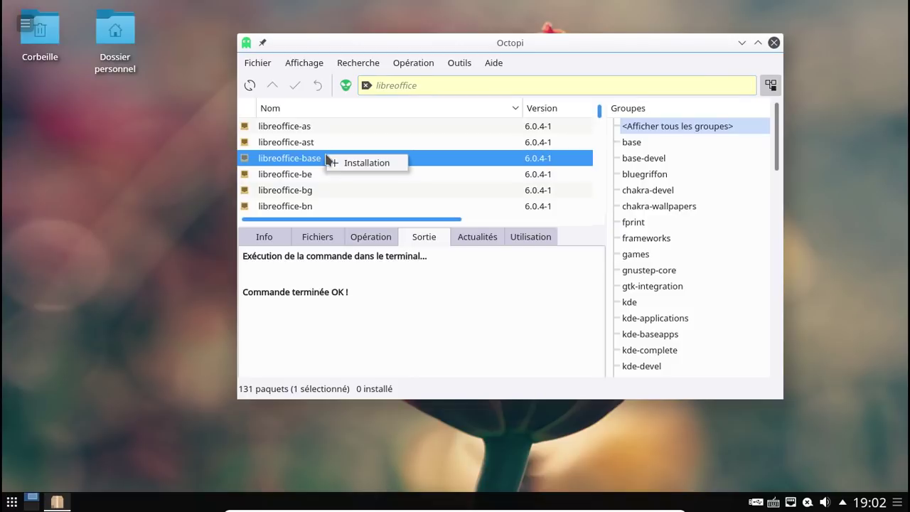
left_click(356, 163)
left_click(334, 103)
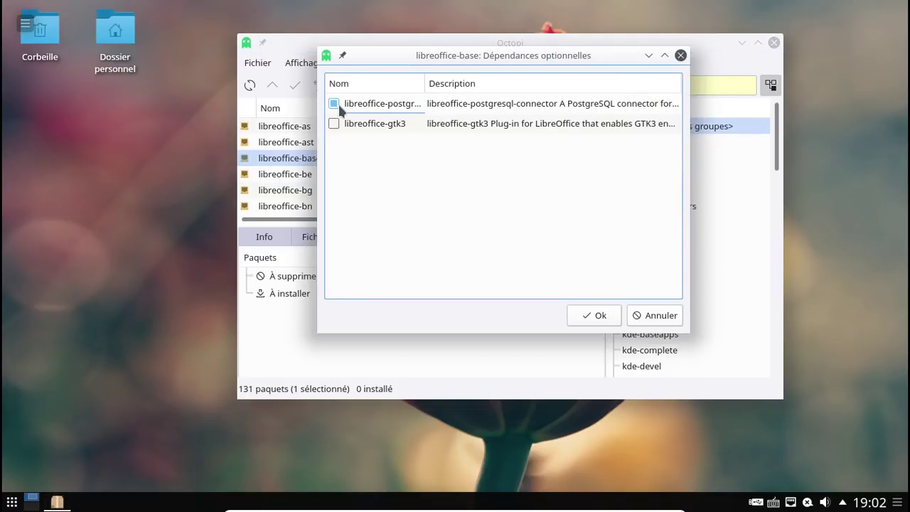
left_click(595, 315)
Mark the French language package libreoffice-fr for installation.
scroll(367, 172, "down", 4)
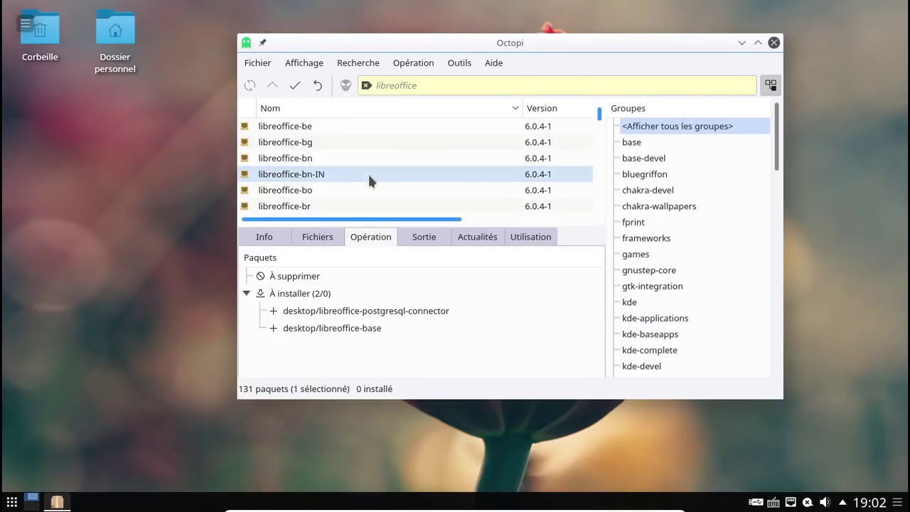
scroll(369, 182, "down", 4)
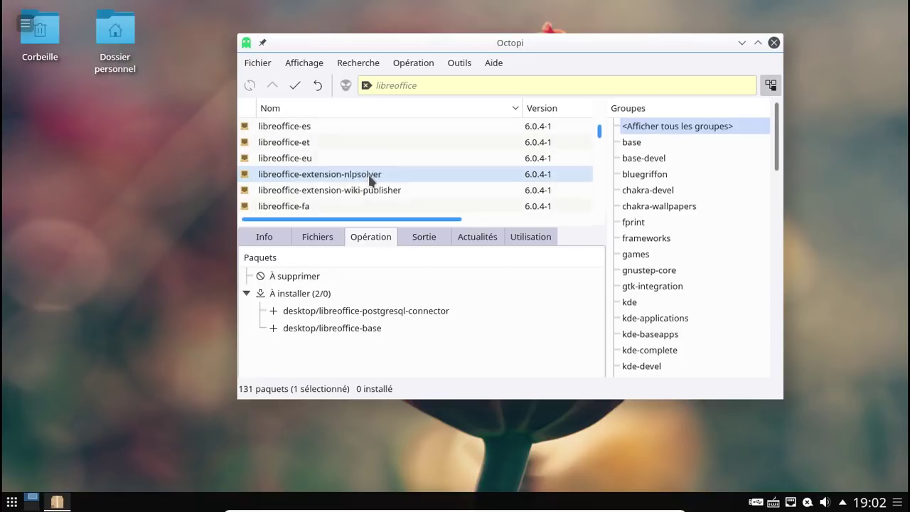
left_click(365, 189)
right_click(367, 186)
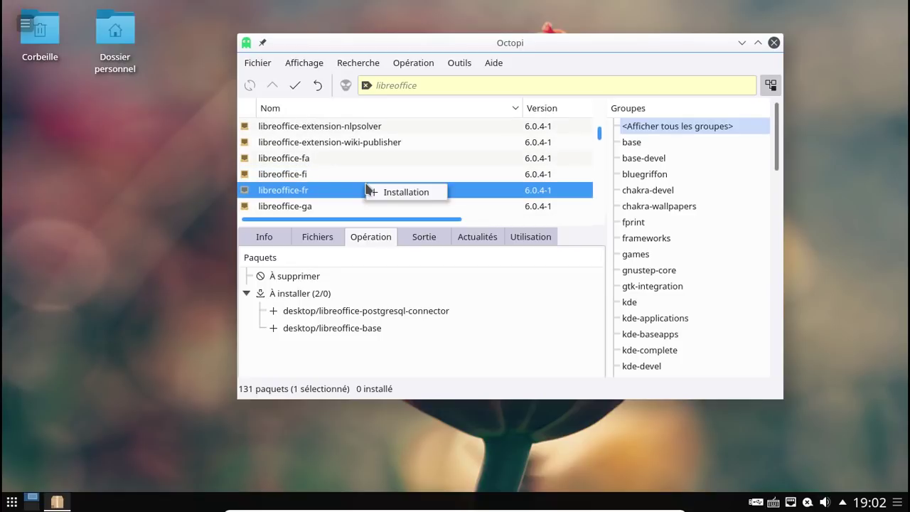
left_click(374, 191)
Look through the LibreOffice package list for the other suite components available to install.
scroll(408, 180, "down", 5)
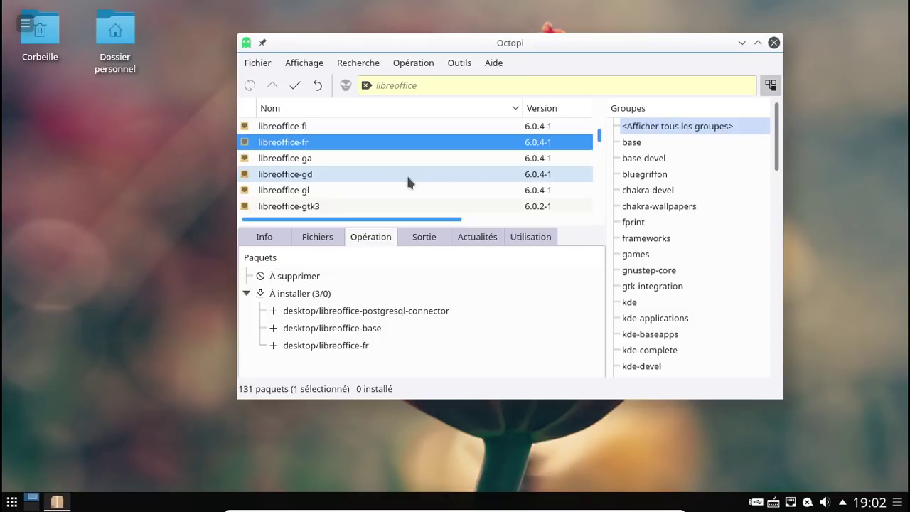
scroll(407, 177, "down", 5)
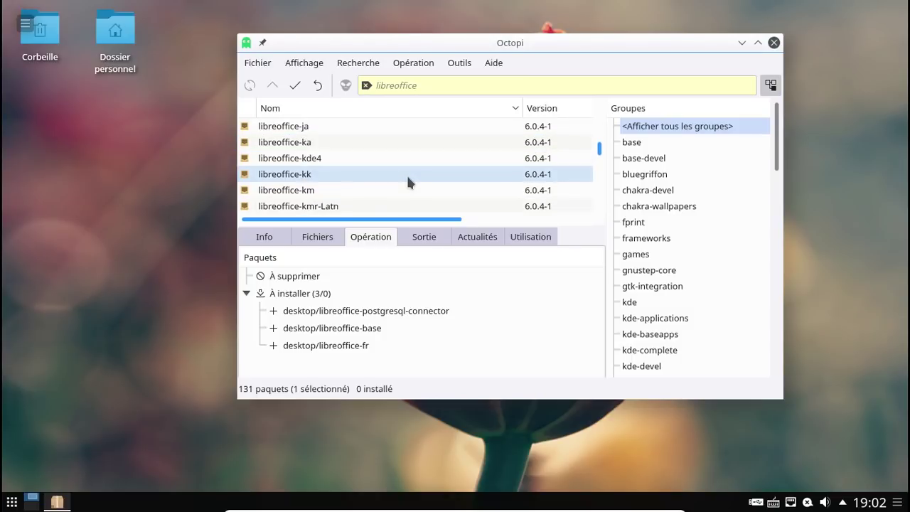
scroll(407, 181, "down", 6)
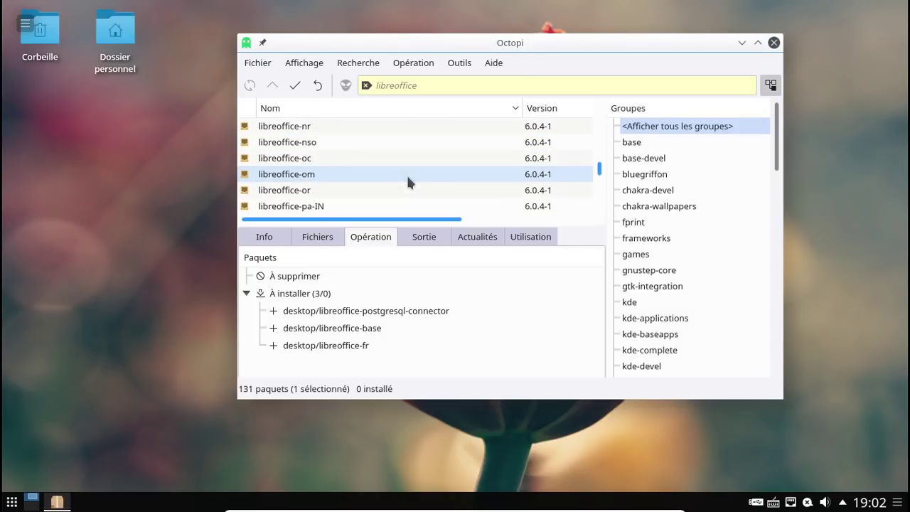
scroll(408, 181, "down", 4)
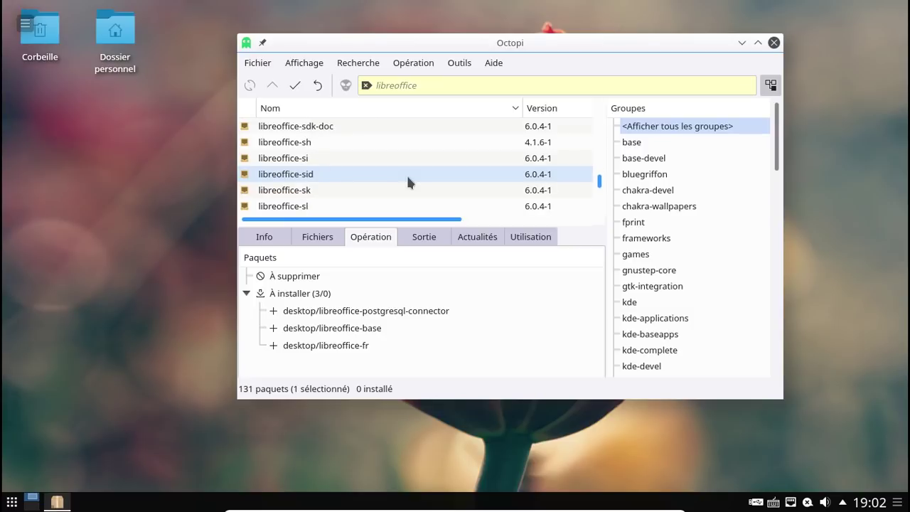
scroll(408, 181, "up", 5)
scroll(407, 181, "up", 12)
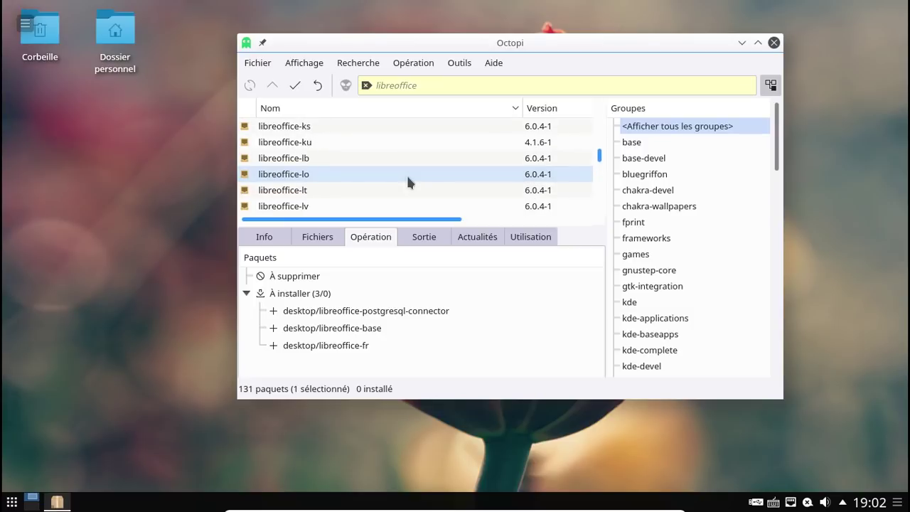
scroll(407, 182, "up", 1)
scroll(408, 181, "up", 4)
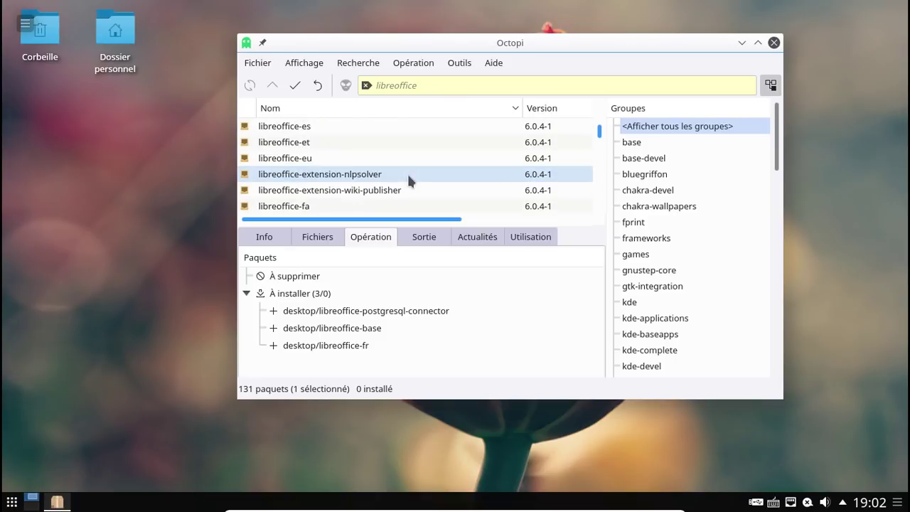
scroll(390, 165, "up", 6)
scroll(373, 156, "up", 4)
scroll(374, 156, "down", 2)
scroll(375, 160, "up", 1)
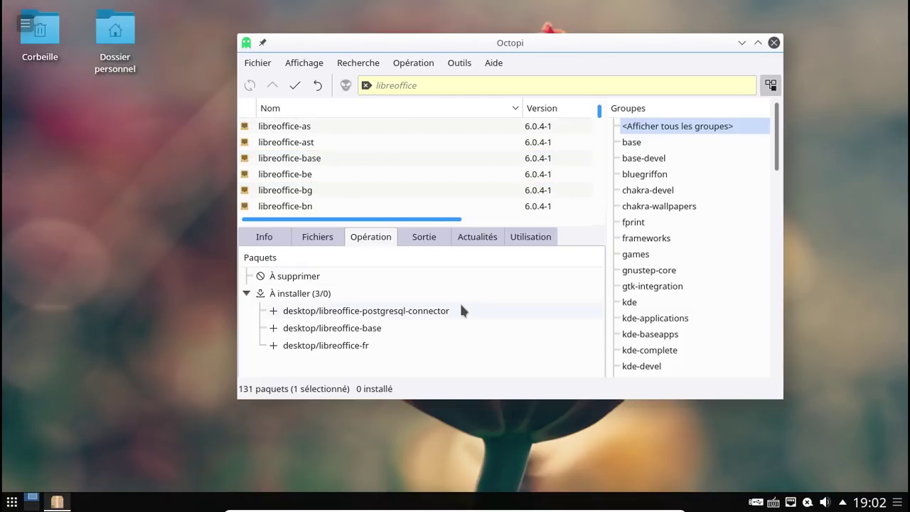
Mark libreoffice-calc for installation without any optional dependencies.
scroll(364, 159, "down", 1)
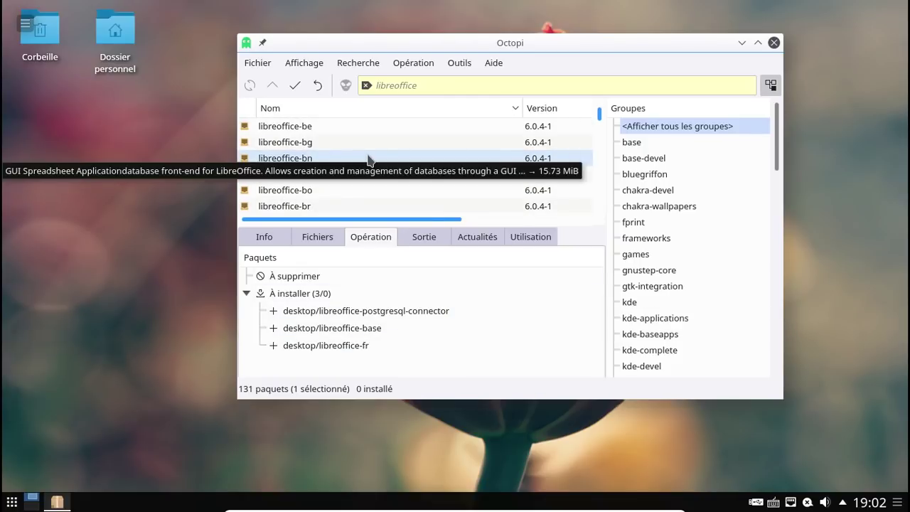
scroll(367, 156, "down", 3)
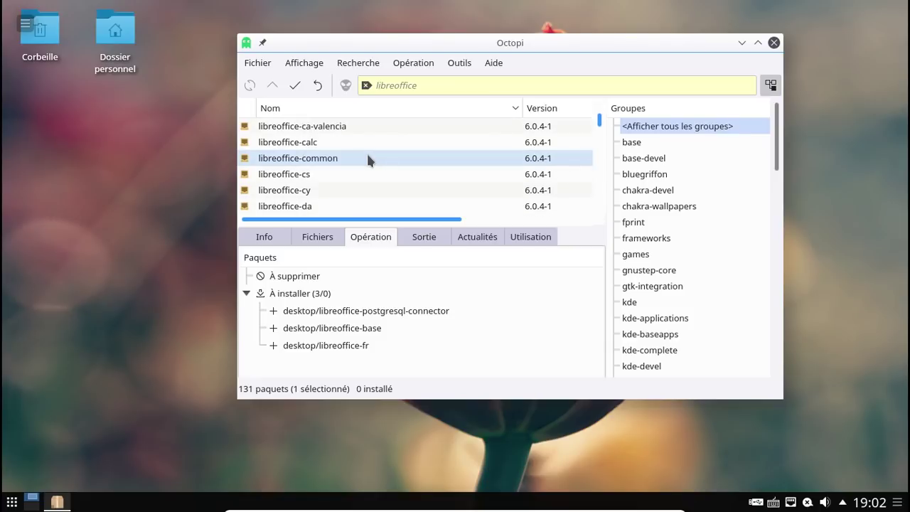
right_click(367, 147)
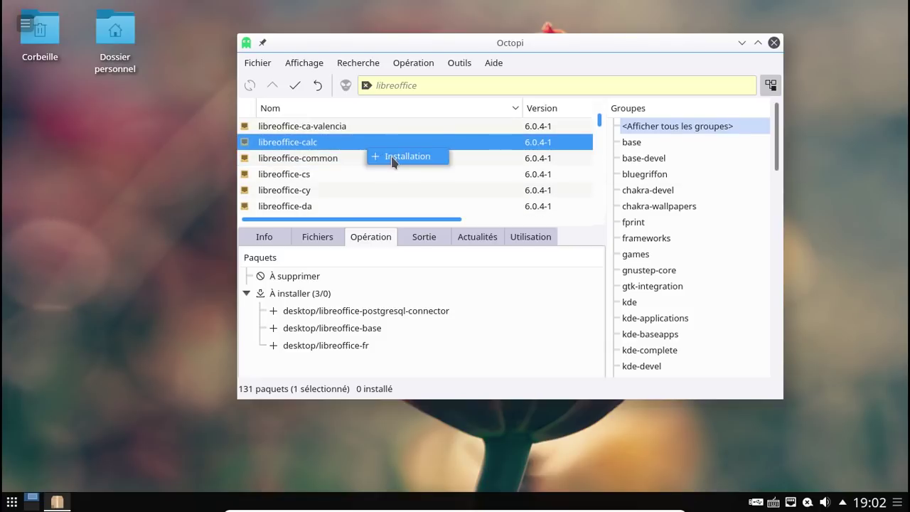
left_click(393, 158)
left_click(589, 315)
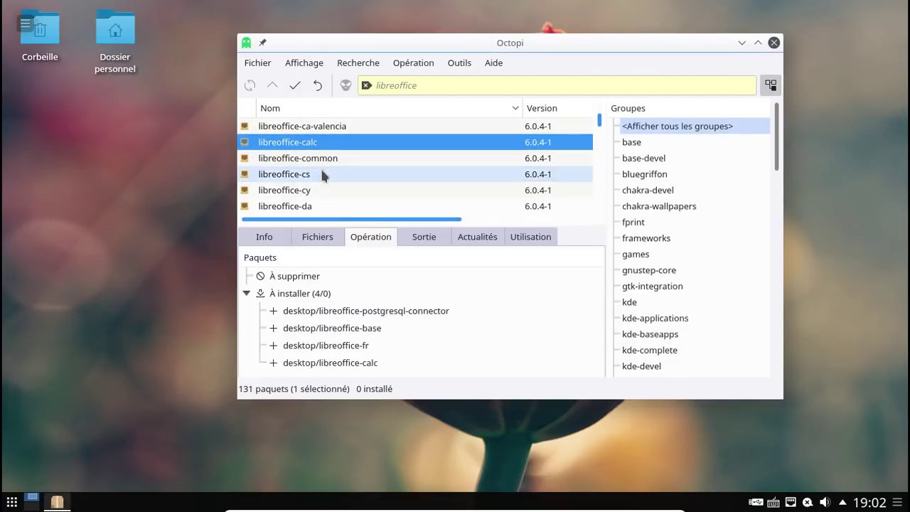
Mark libreoffice-common for installation with optional dependencies pstoedit, libmythes, beanshell, libwpg, unixodbc and libetonyek, leaving out libreoffice-gtk3.
right_click(322, 158)
left_click(347, 169)
left_click(334, 103)
left_click(333, 123)
left_click(333, 143)
left_click(333, 163)
left_click(333, 183)
left_click(333, 203)
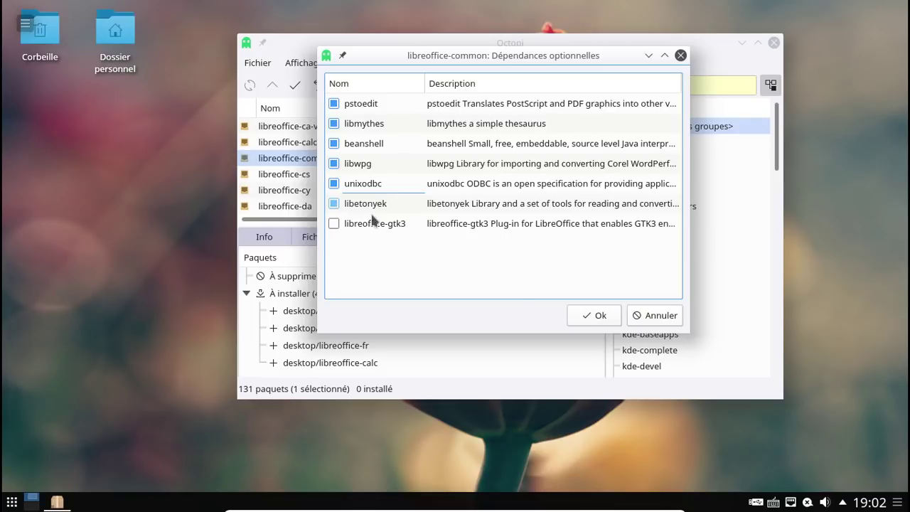
left_click(597, 318)
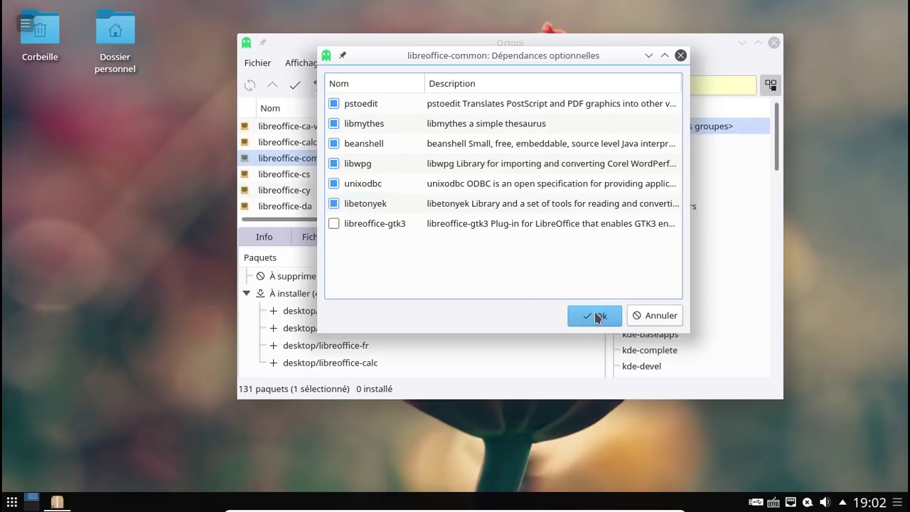
Mark libreoffice-draw for installation without any optional dependencies.
scroll(411, 171, "down", 3)
scroll(409, 169, "up", 2)
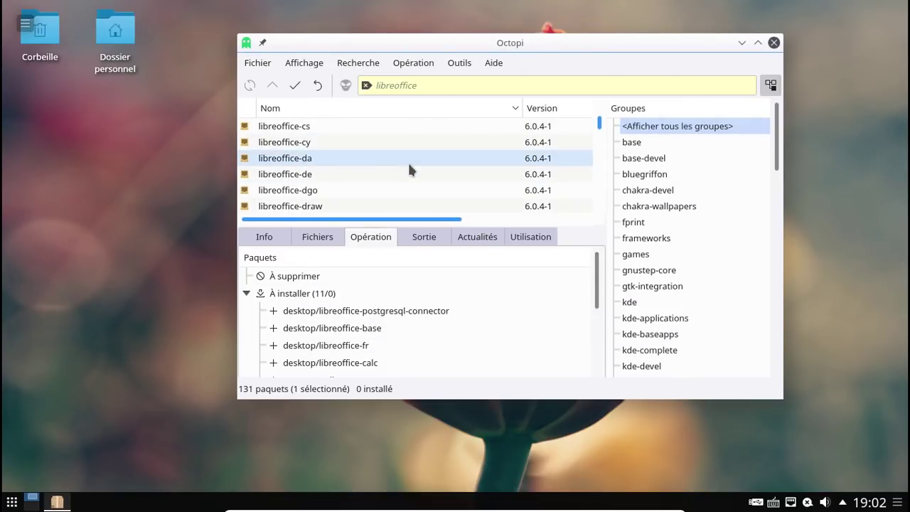
left_click_drag(355, 205, 384, 214)
left_click(596, 315)
Mark libreoffice-impress for installation without any optional dependencies.
scroll(462, 189, "down", 2)
scroll(462, 189, "down", 2)
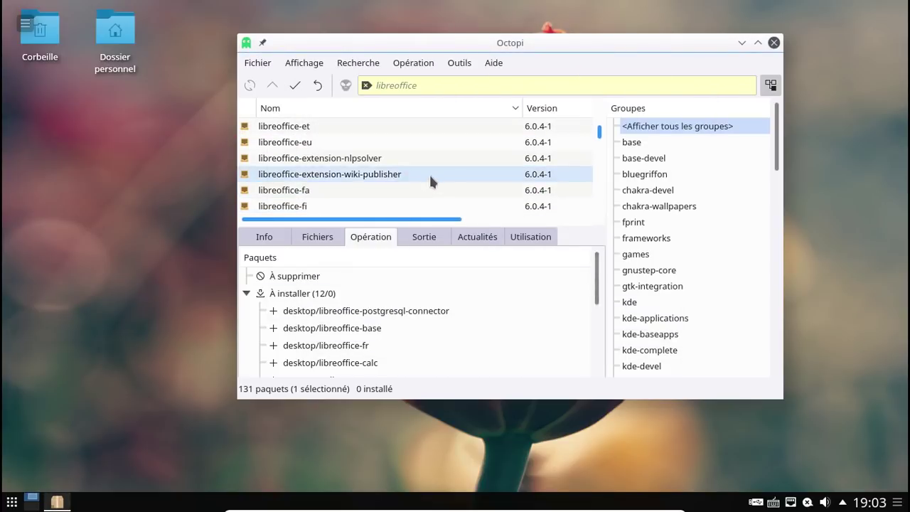
scroll(430, 175, "down", 2)
scroll(430, 175, "down", 3)
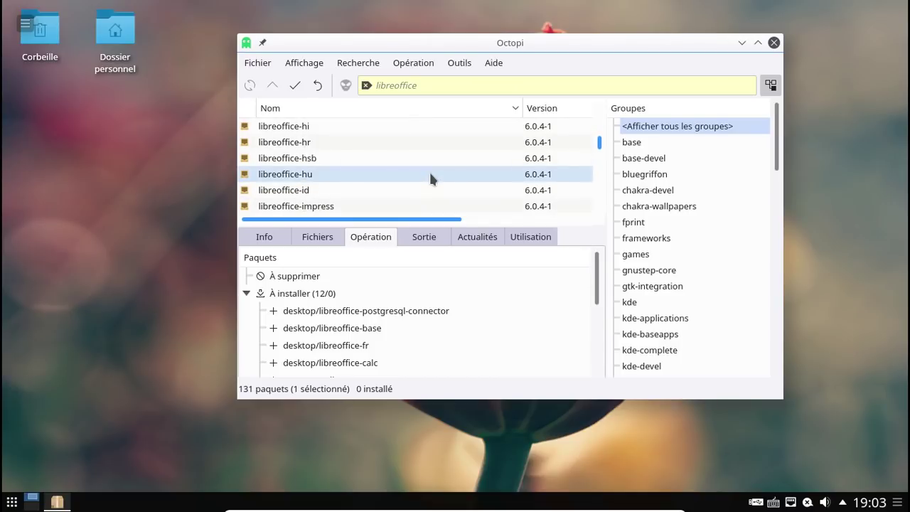
right_click(388, 205)
left_click(417, 205)
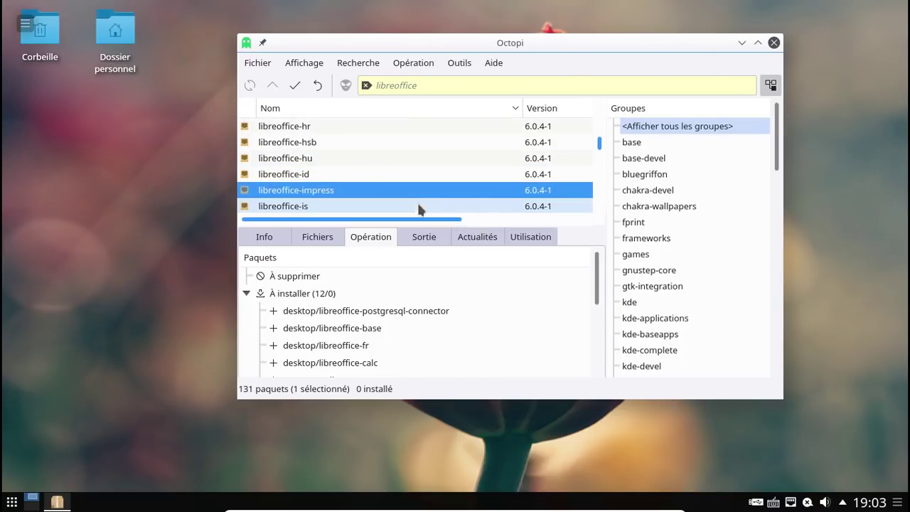
left_click(591, 315)
Mark the libreoffice-writer package for installation.
scroll(465, 188, "down", 1)
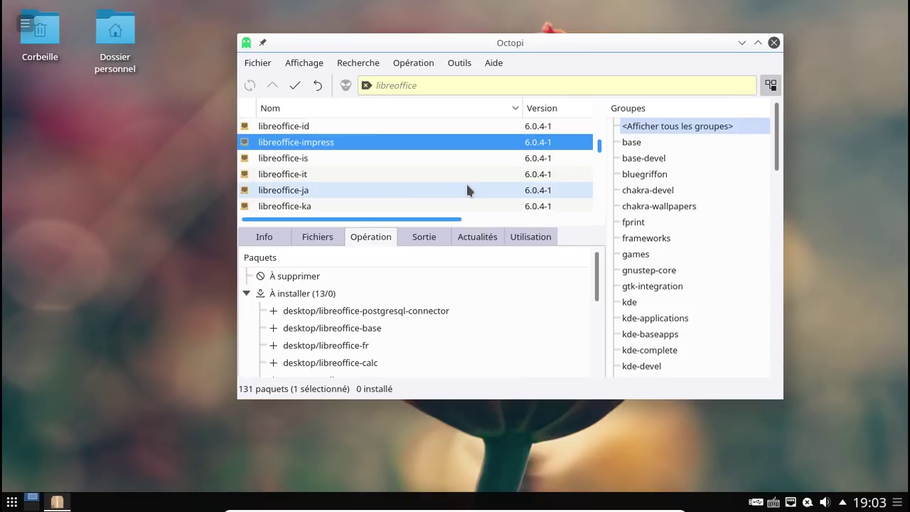
scroll(466, 189, "down", 2)
scroll(467, 189, "down", 5)
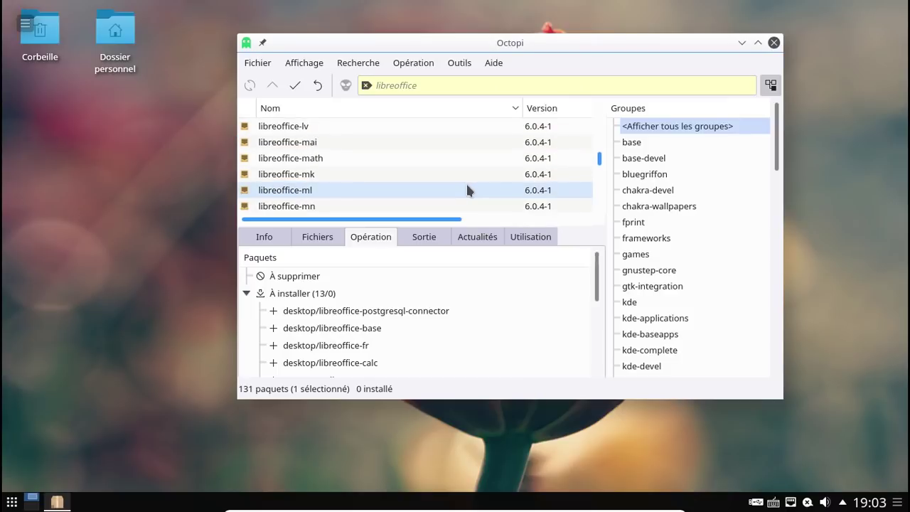
scroll(466, 189, "down", 6)
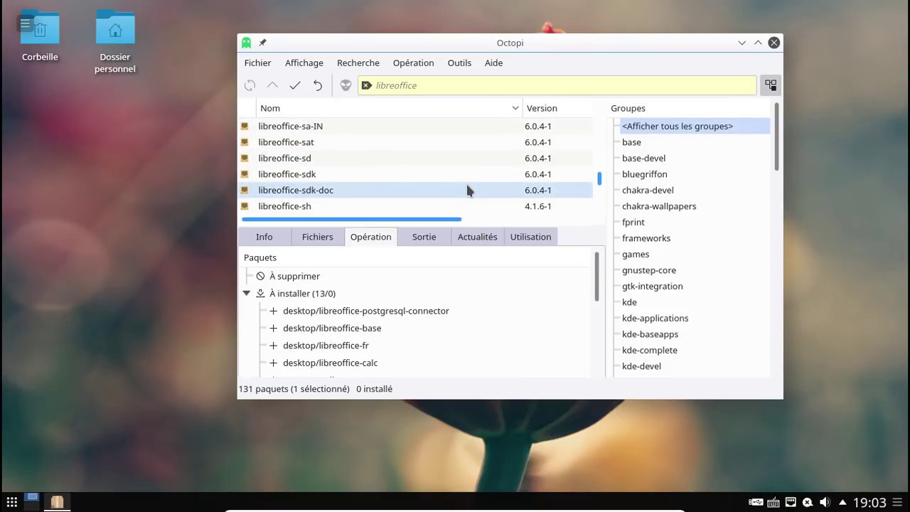
scroll(467, 190, "down", 7)
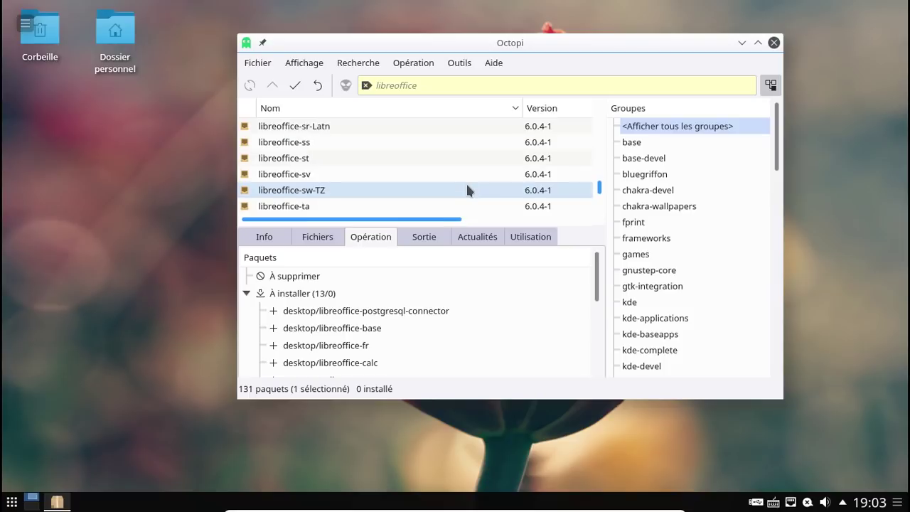
scroll(467, 190, "down", 2)
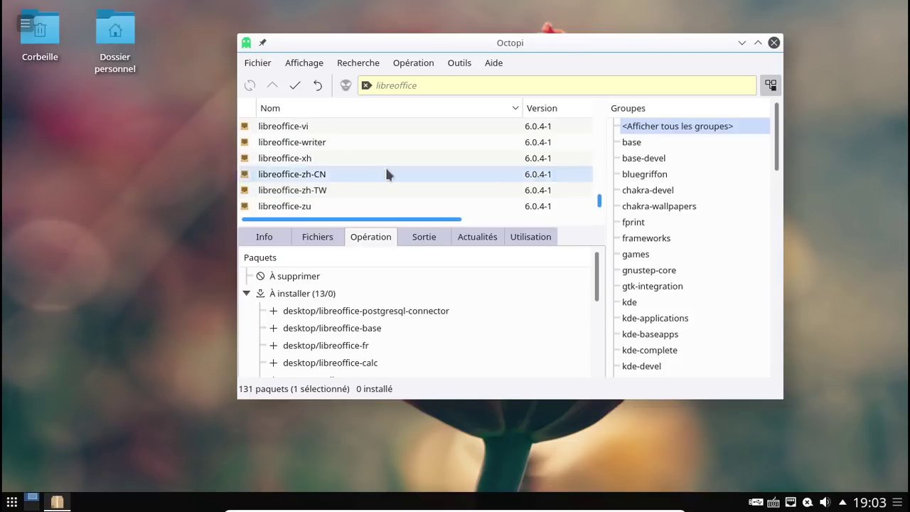
left_click(341, 145)
right_click(341, 145)
left_click(355, 151)
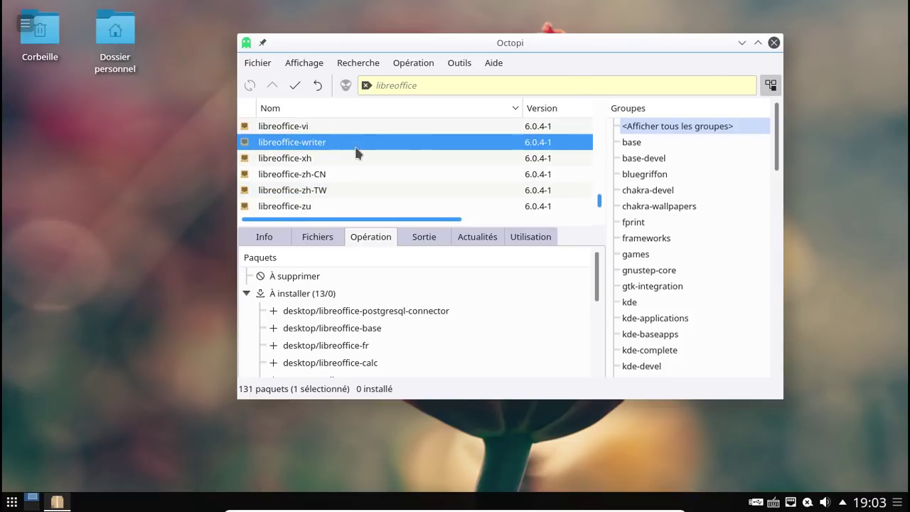
left_click(599, 315)
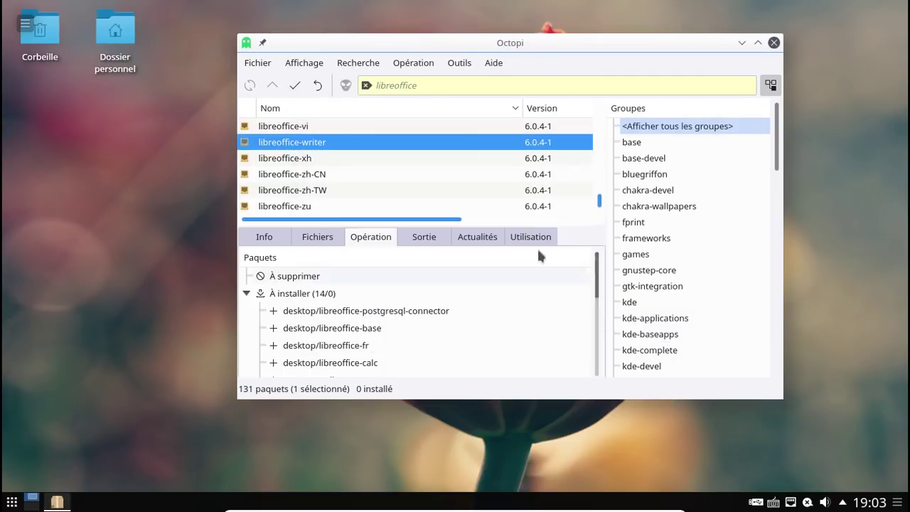
Search the packages for "gst" and mark gst-plugins-bad and gst-plugins-ugly for installation.
double_click(440, 86)
type("gst")
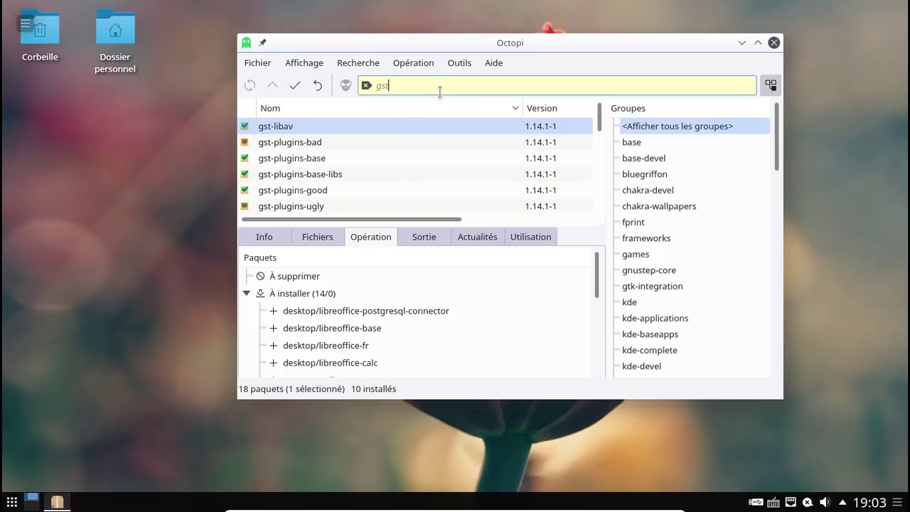
right_click(350, 142)
left_click(362, 151)
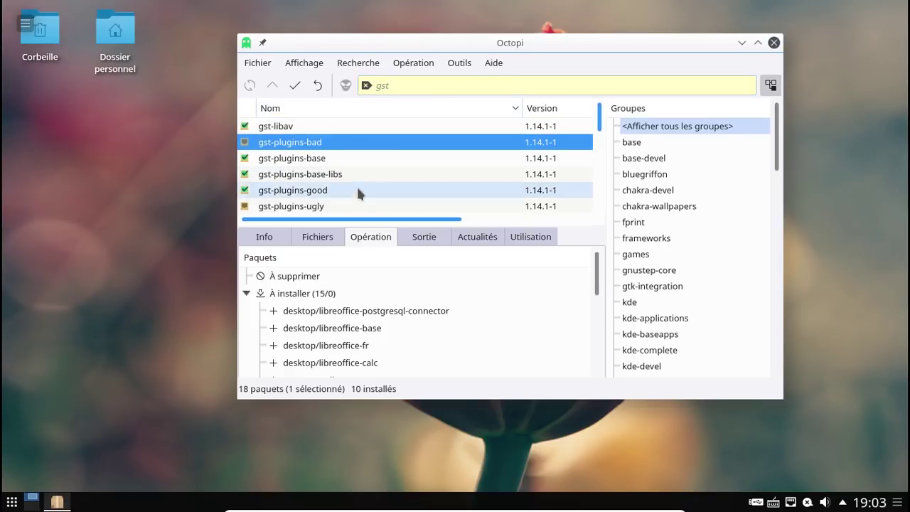
right_click(348, 205)
left_click(361, 214)
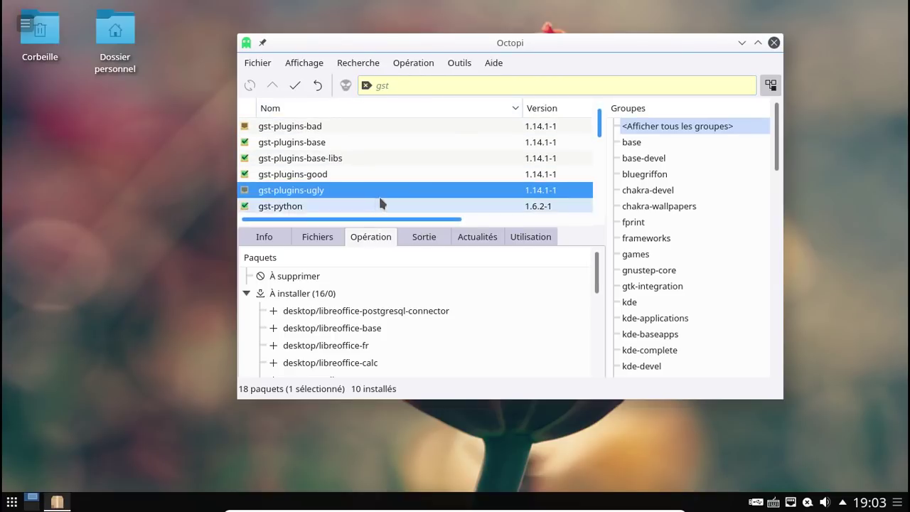
Search the packages for "firefox" and mark firefox-i18n and firefox-i18n-fr for installation.
left_click(430, 87)
key("ctrl+a")
type("fire")
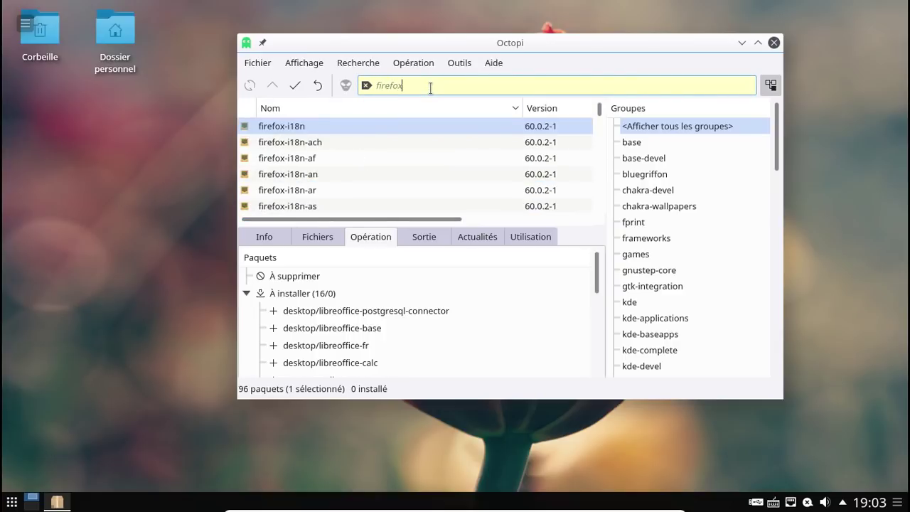
left_click_drag(345, 121, 368, 134)
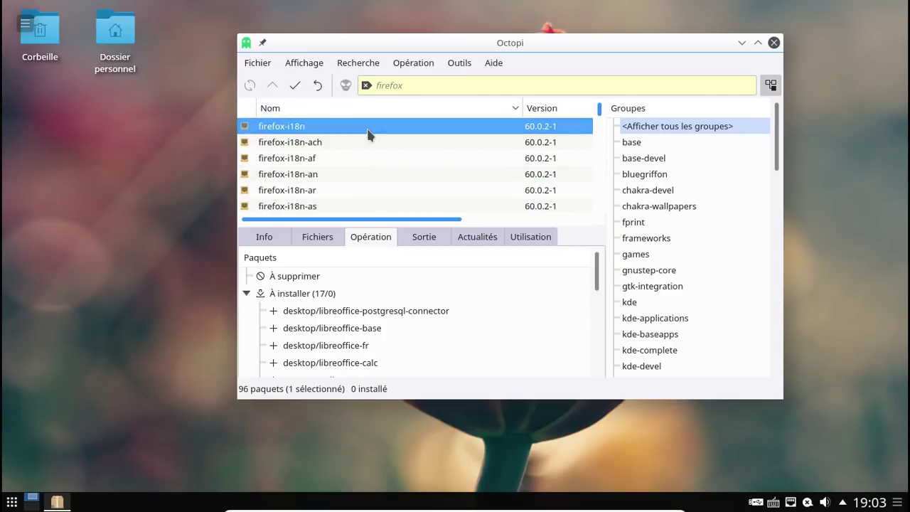
scroll(427, 158, "down", 10)
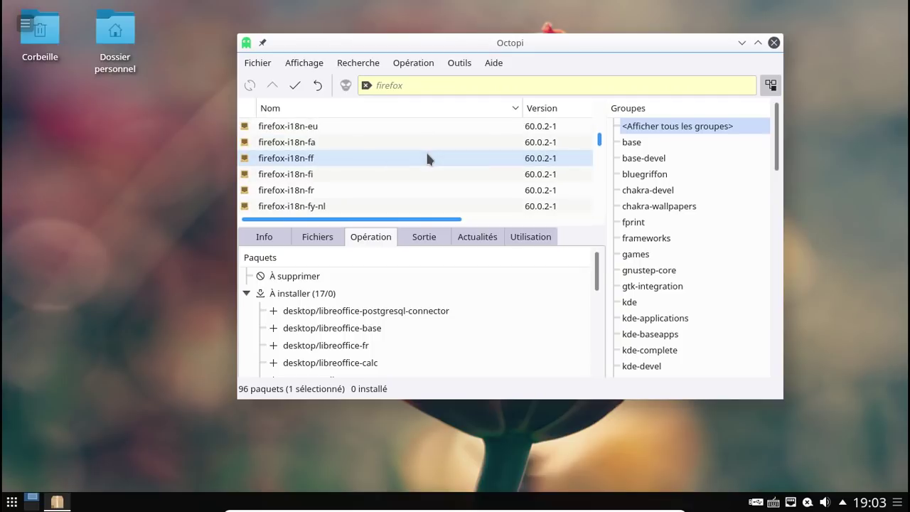
left_click_drag(390, 187, 410, 189)
Run the installation of all marked packages in a terminal, authorizing it with the superuser password and accepting the package list.
left_click(295, 85)
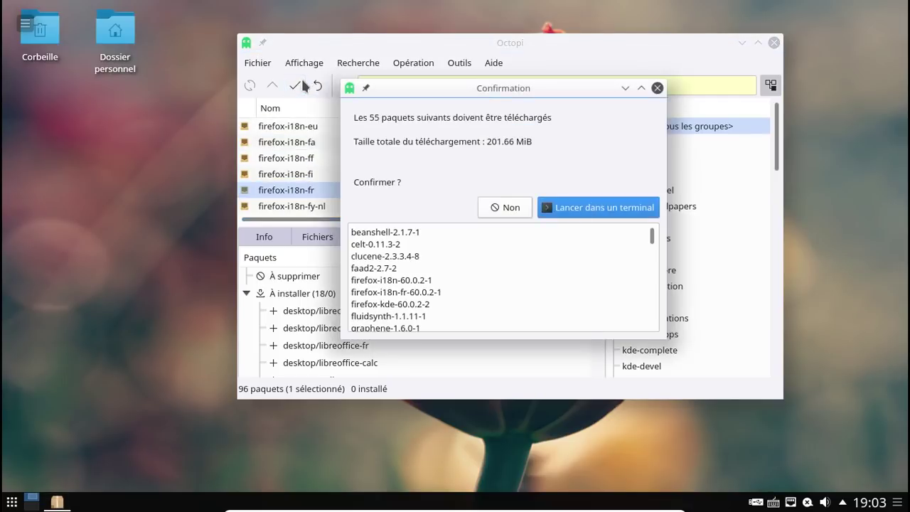
left_click(569, 207)
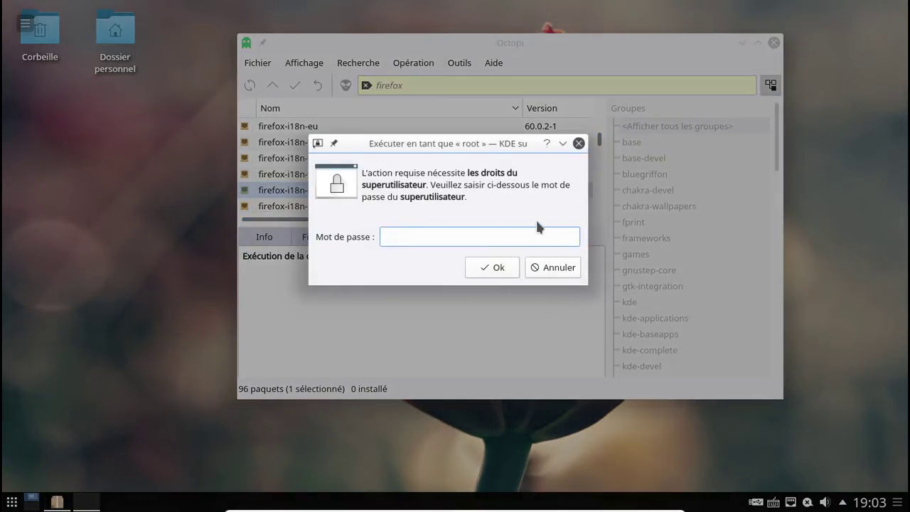
type("•••••")
key("BackSpace")
key("BackSpace")
key("BackSpace")
key("BackSpace")
key("BackSpace")
type("•")
key("BackSpace")
type("•••••••••")
key("Return")
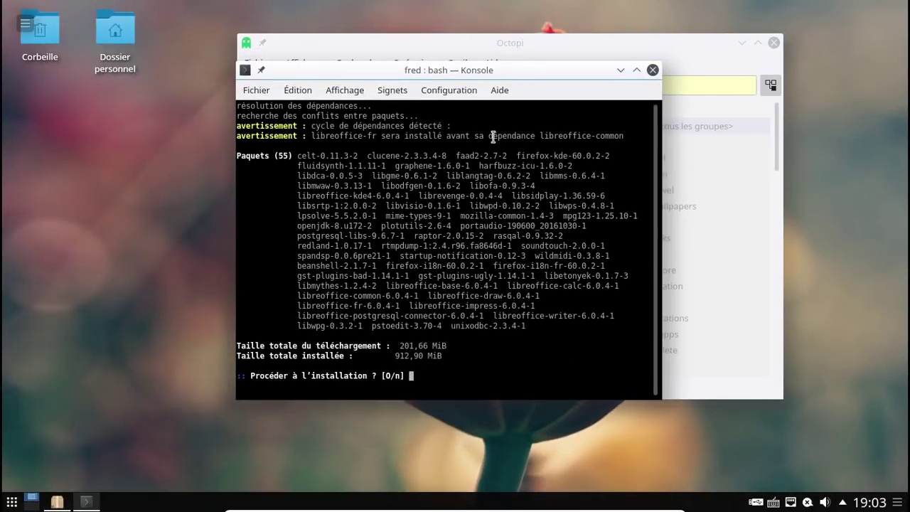
key("Return")
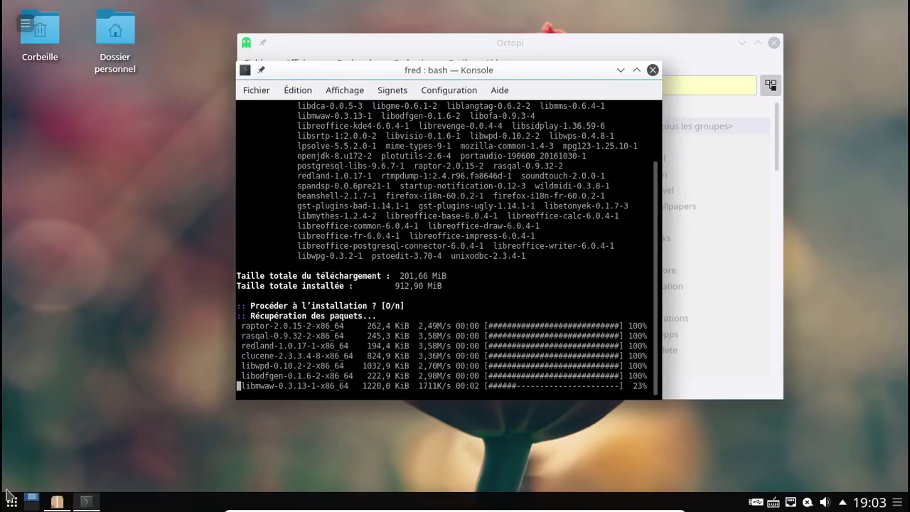
Open the Chakra Webpage shortcut from the Chakra applications and look through the home page as far as the ISO download links.
left_click(11, 502)
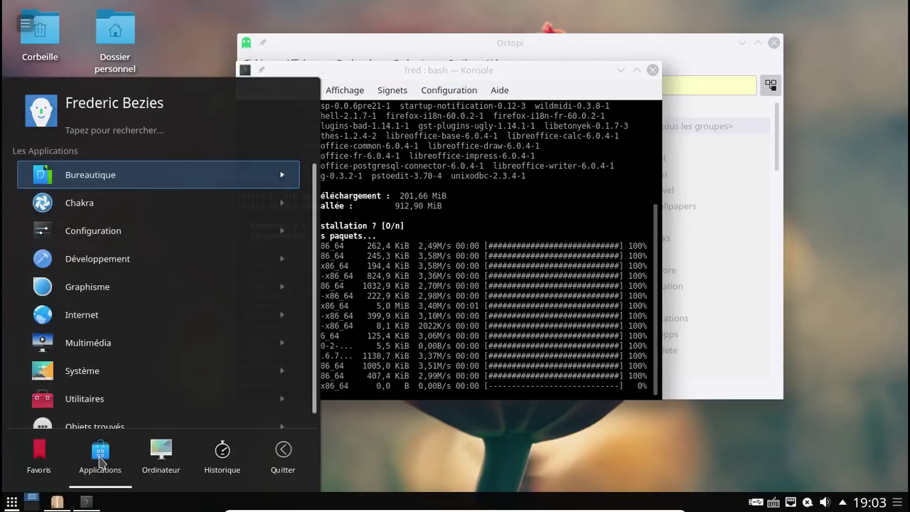
left_click(98, 199)
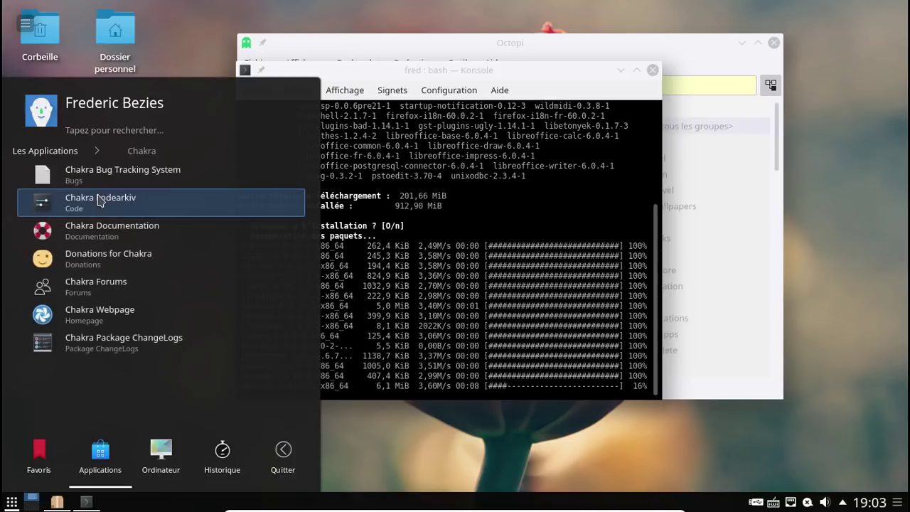
left_click(105, 322)
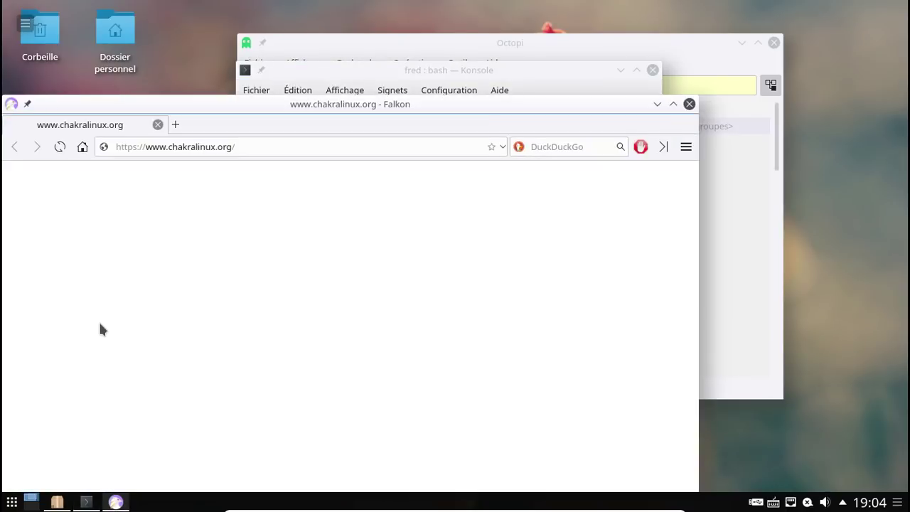
left_click_drag(216, 106, 282, 56)
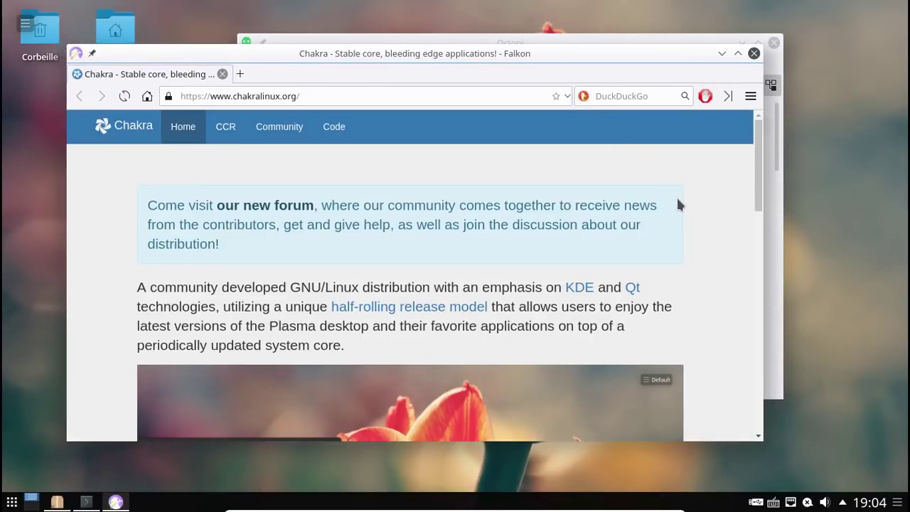
scroll(677, 204, "down", 10)
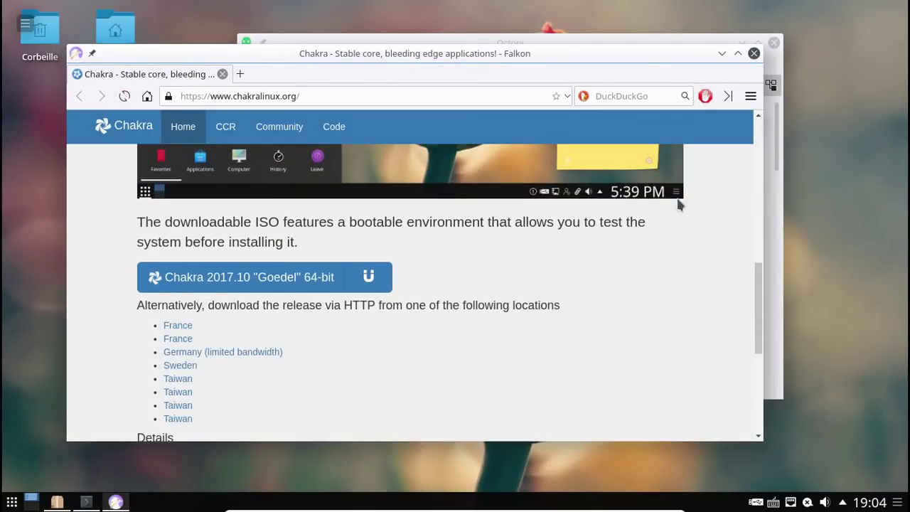
Check the Chakra Bug Tracking System shortcut from the Chakra applications, closing its browser tab when done.
left_click(11, 502)
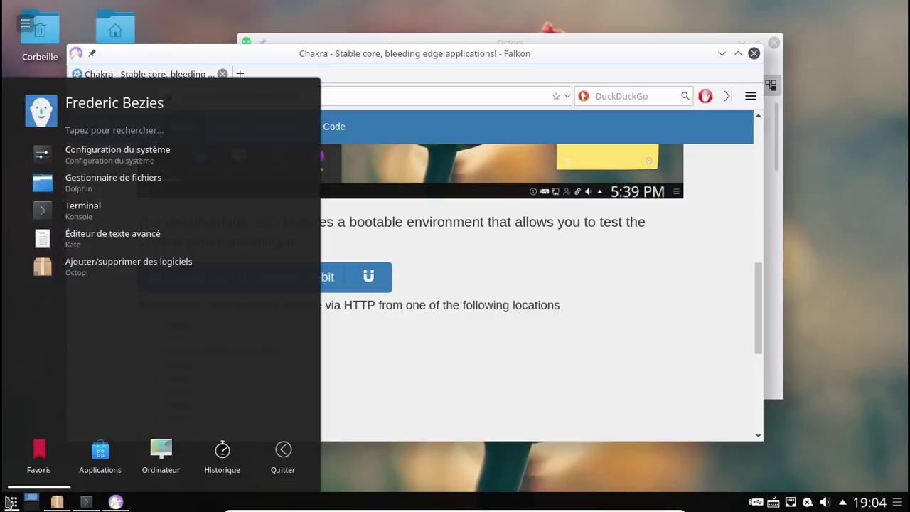
mouse_move(110, 459)
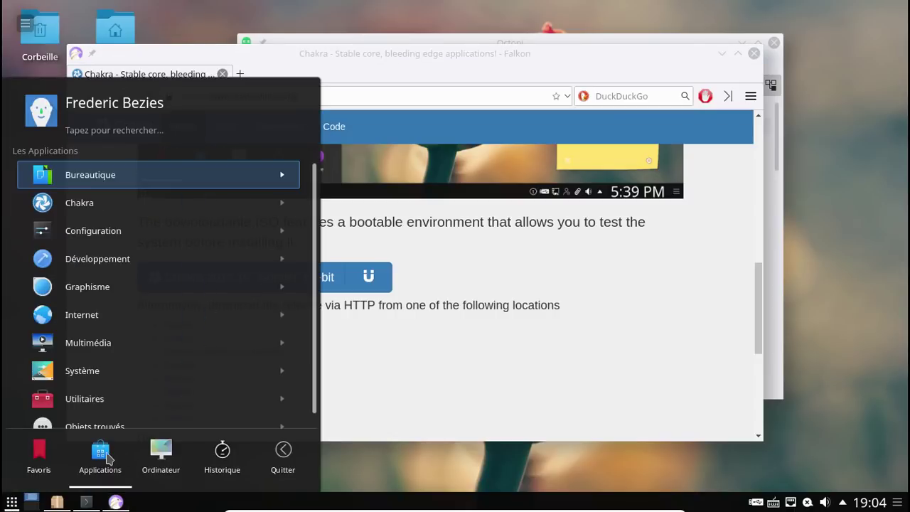
left_click(56, 190)
left_click(99, 182)
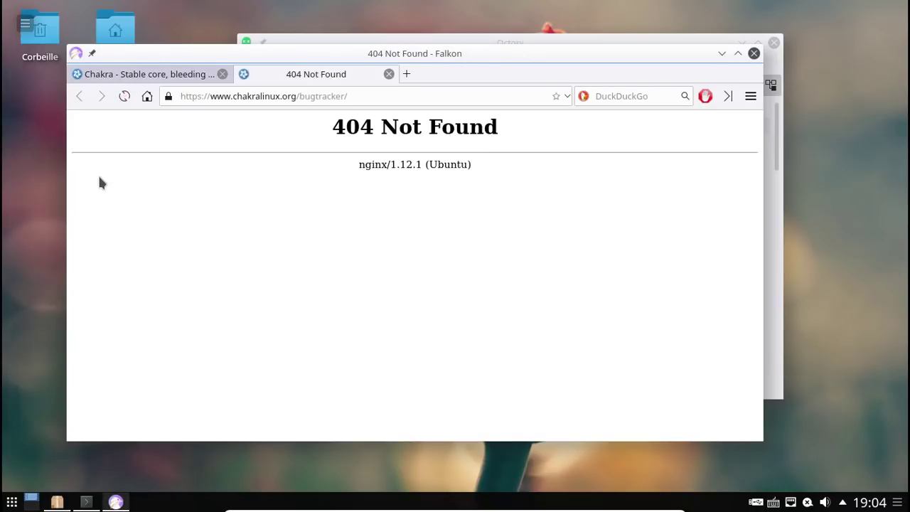
left_click(389, 74)
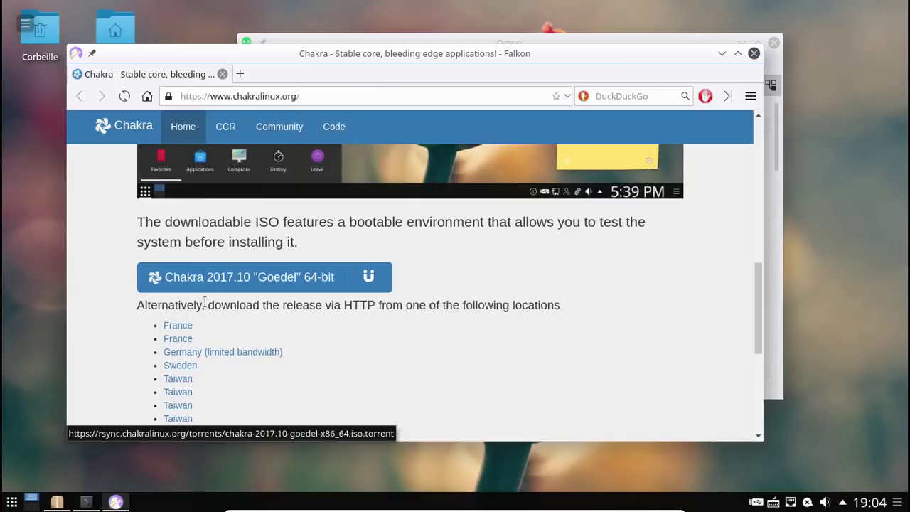
Check the Chakra Documentation shortcut from the Chakra applications, closing its browser tab when done.
left_click(11, 503)
left_click(100, 462)
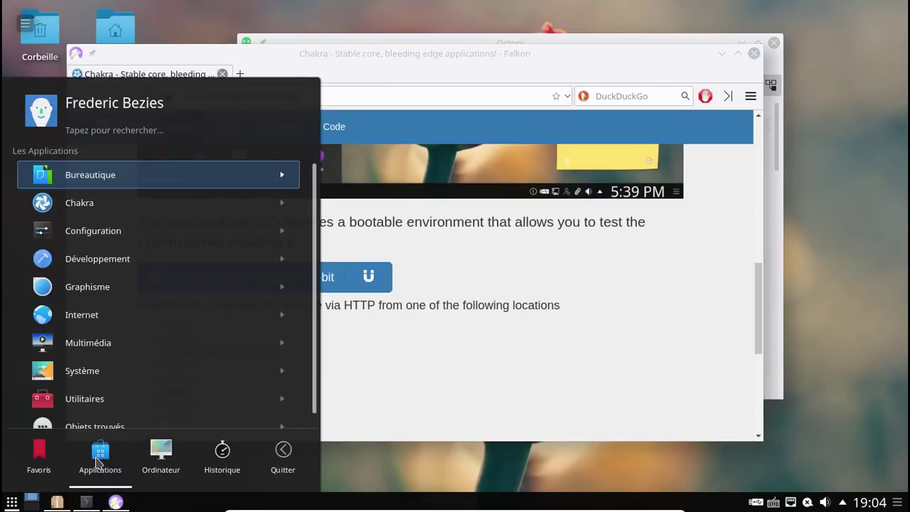
left_click(77, 200)
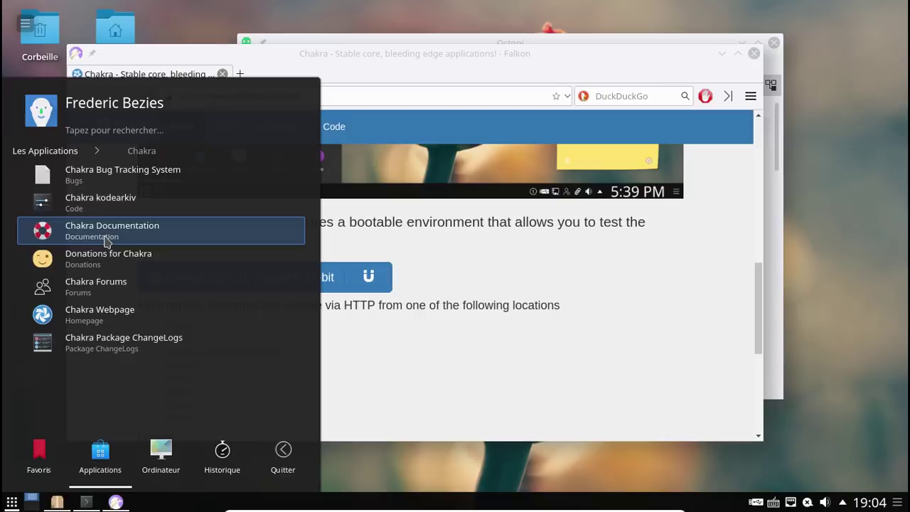
left_click(106, 235)
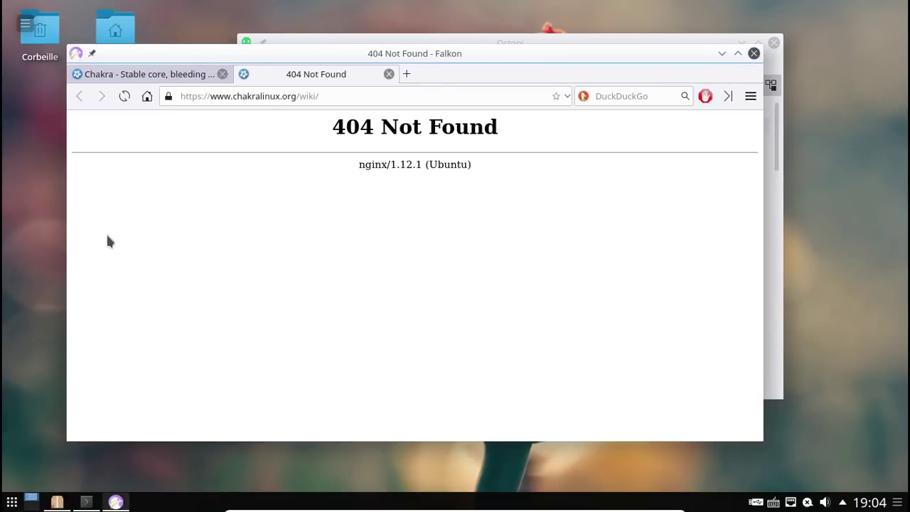
left_click(388, 74)
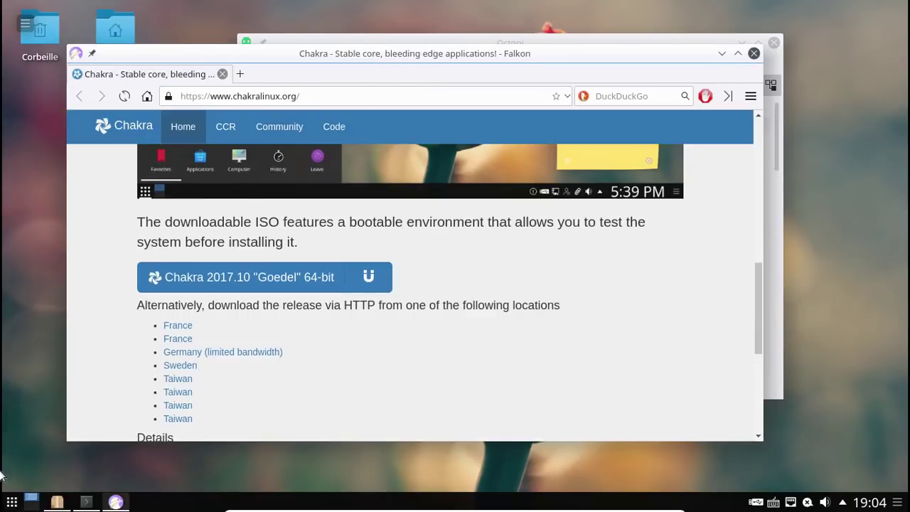
Open the Chakra Forums shortcut from the Chakra applications to view the community site.
left_click(12, 502)
left_click(89, 472)
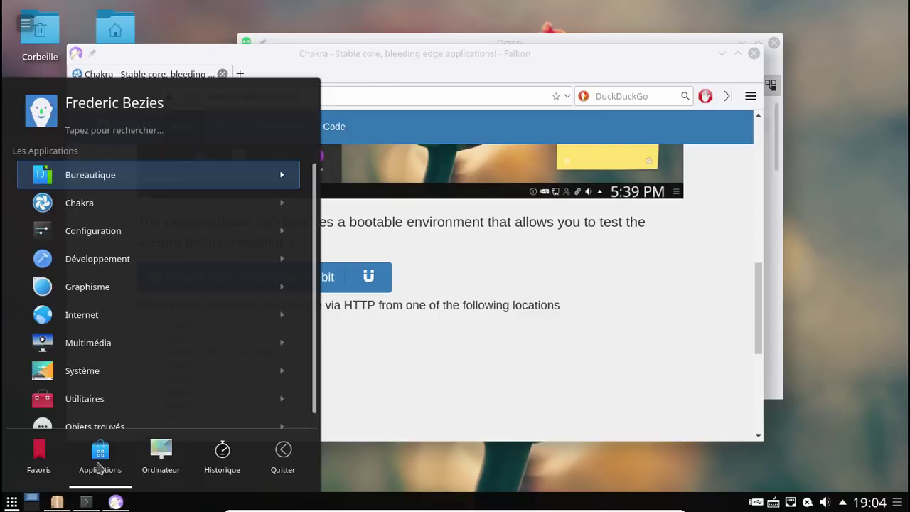
left_click(107, 192)
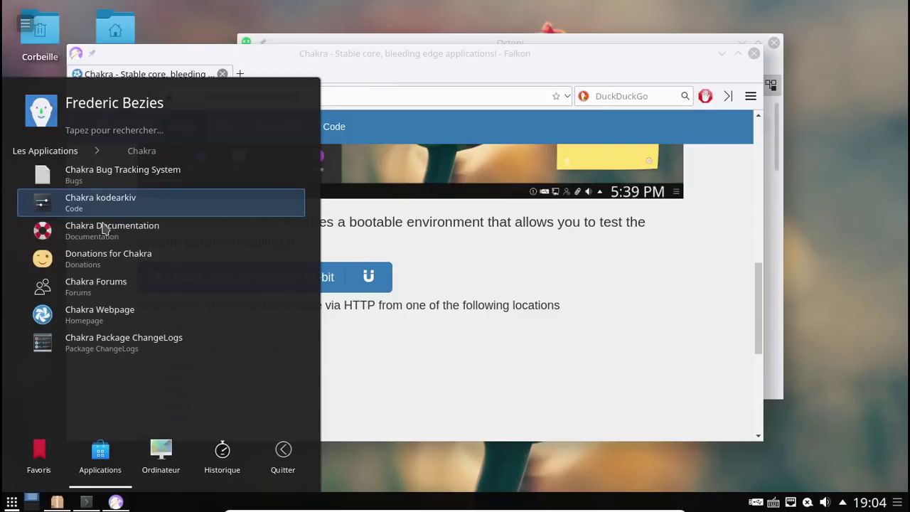
left_click(103, 293)
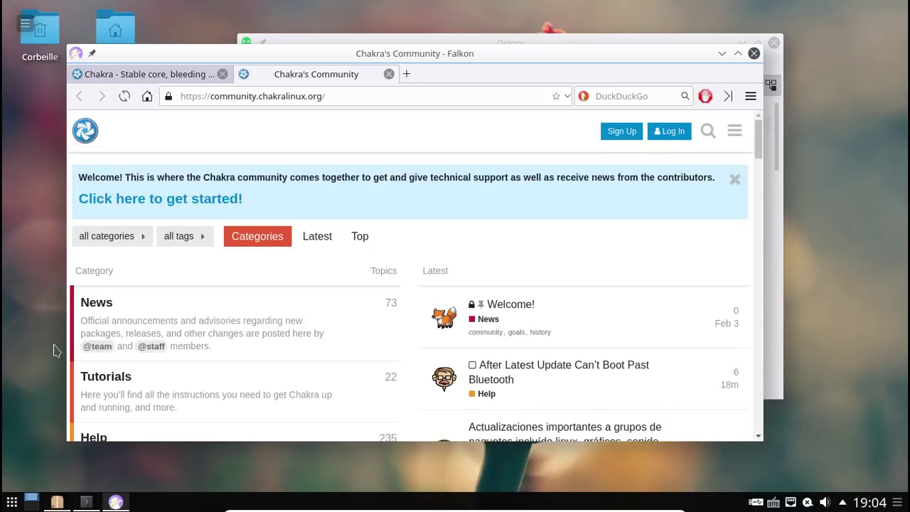
Check the Chakra kodearkiv shortcut from the Chakra applications, closing its browser tab and the community forum tab when done.
left_click(14, 502)
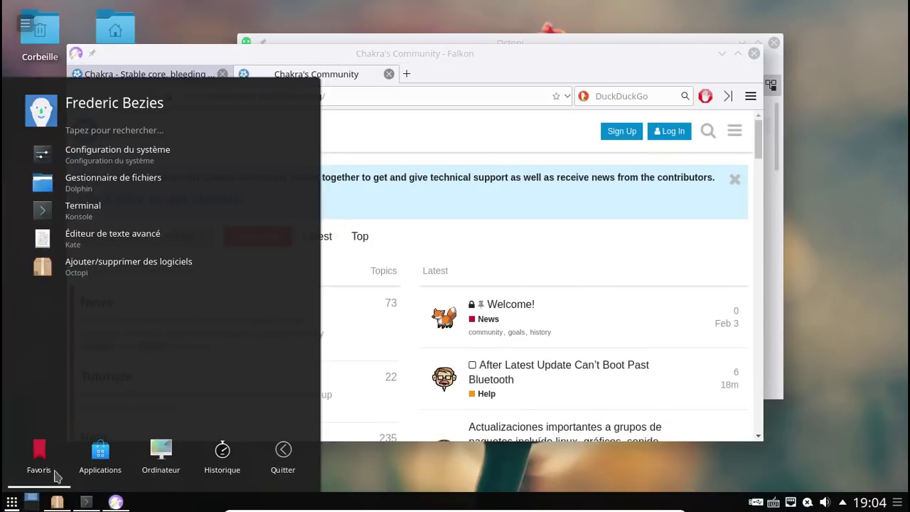
left_click(95, 461)
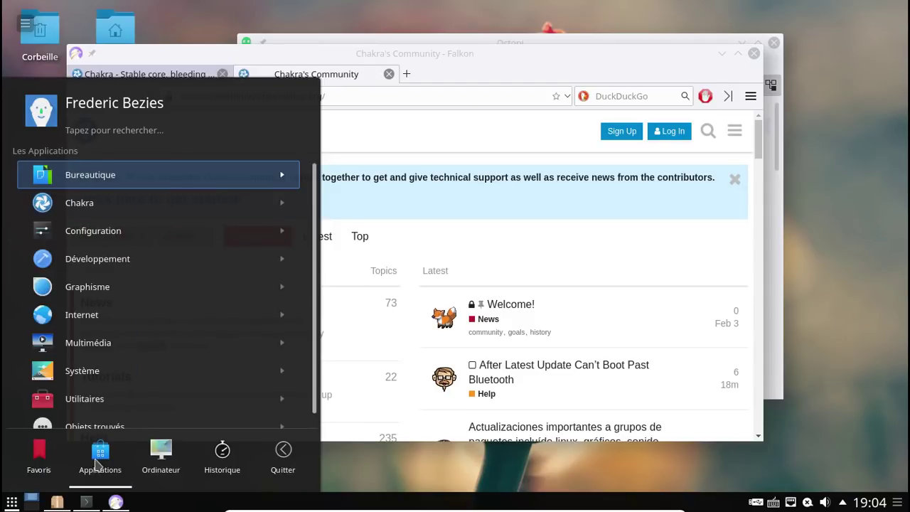
left_click(116, 203)
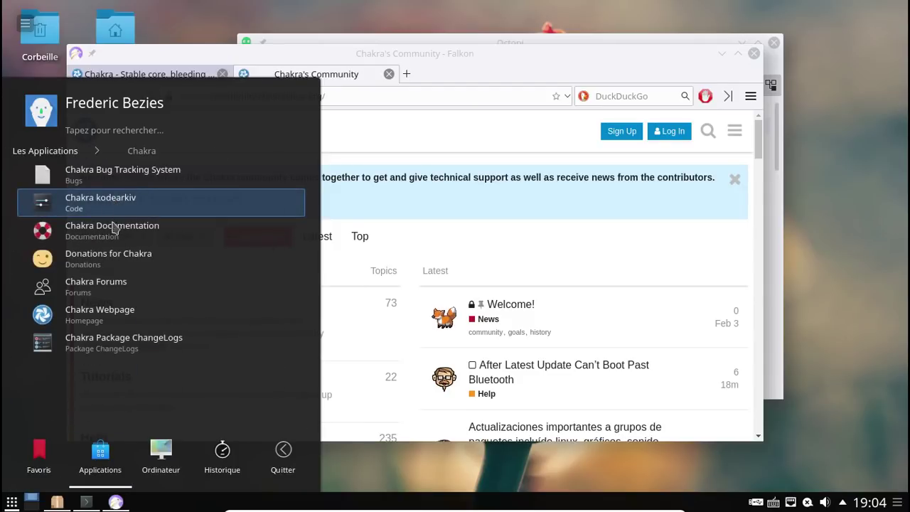
left_click(112, 348)
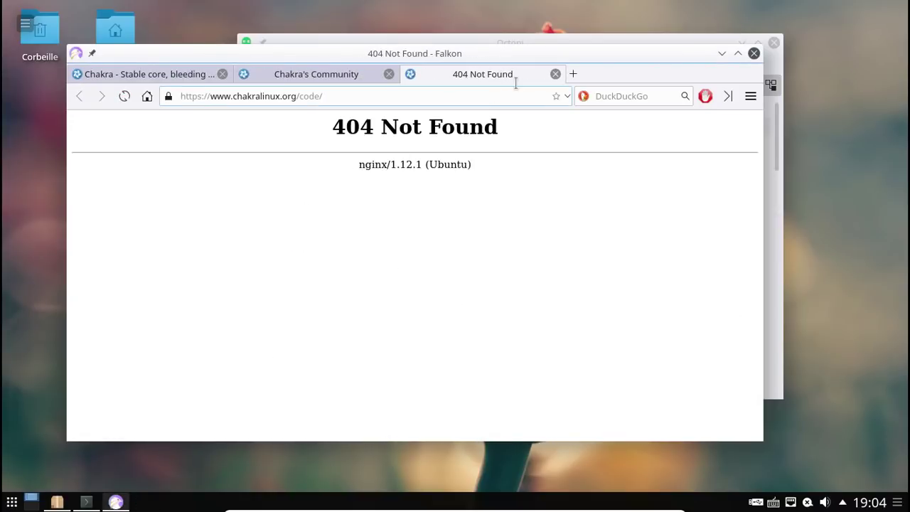
left_click(555, 74)
middle_click(334, 77)
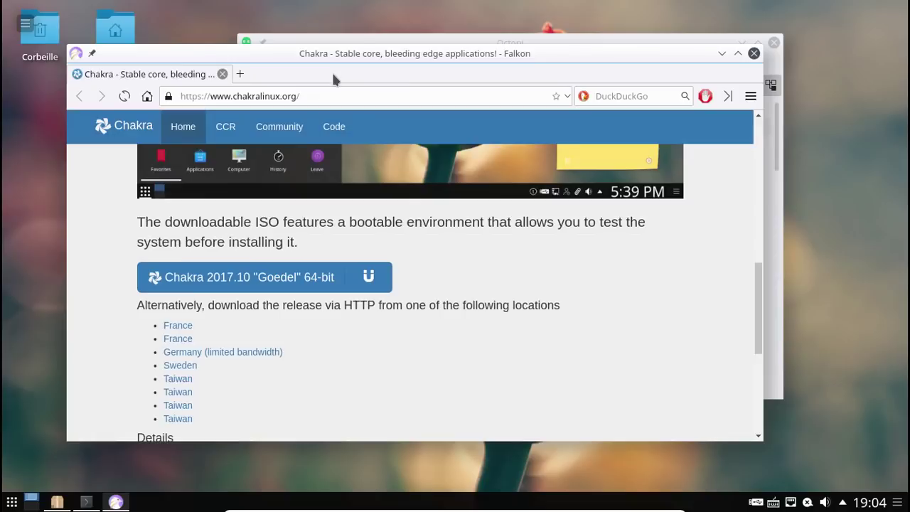
Look back over the Chakra home page up to its introduction and quit the browser.
scroll(686, 344, "up", 5)
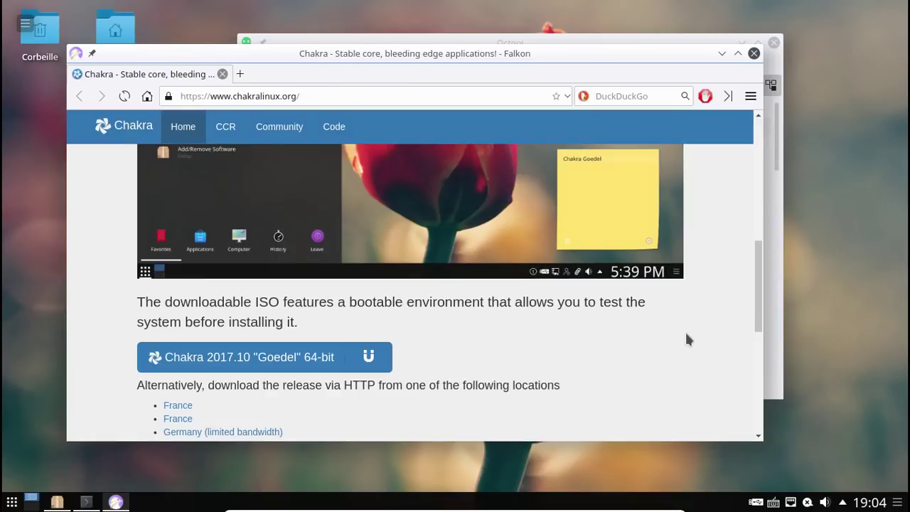
scroll(711, 307, "up", 4)
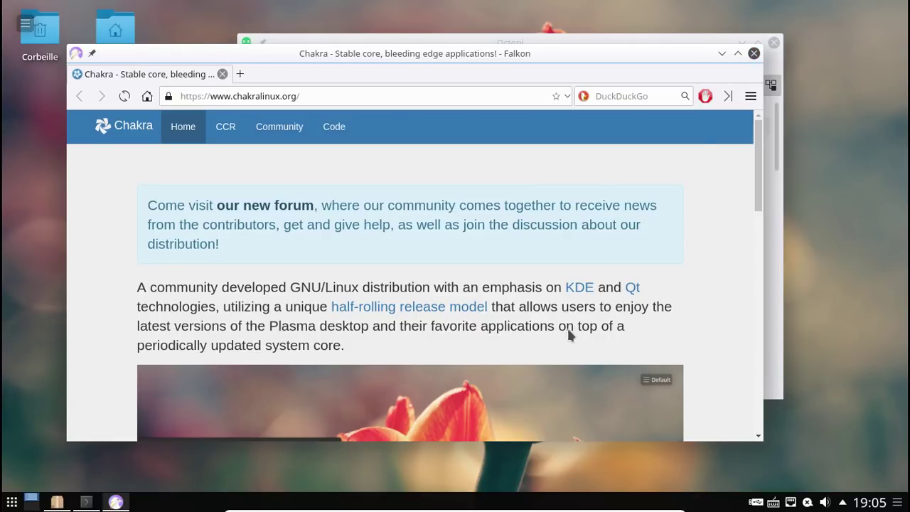
key("ctrl+q")
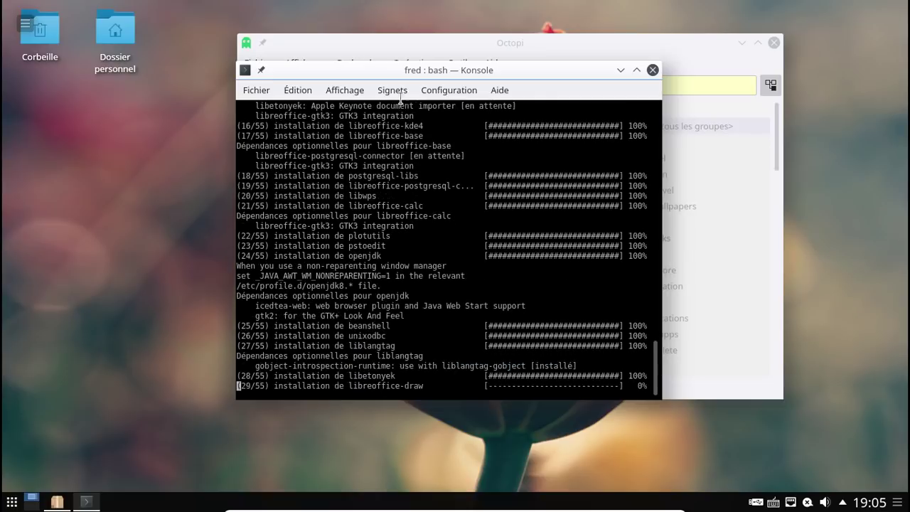
Open Configuration du système at the workspace appearance category and dismiss the finished package installation in Konsole.
left_click(4, 506)
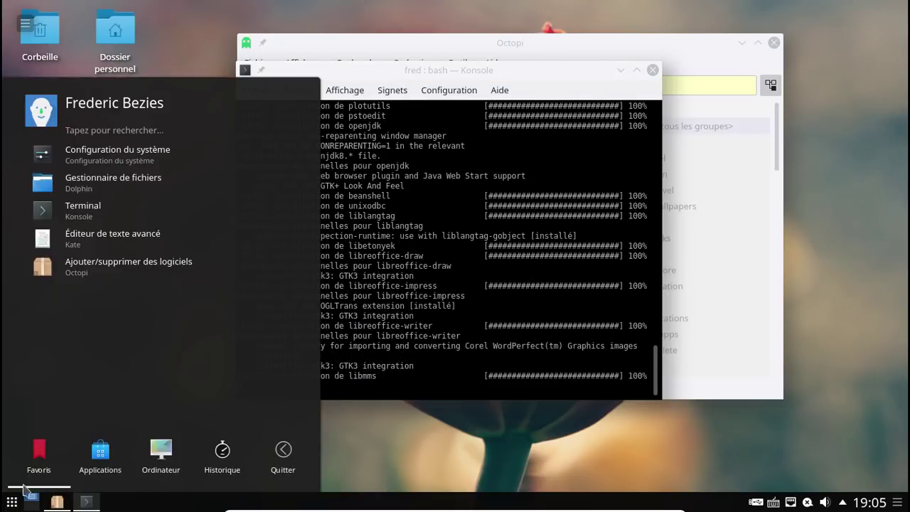
left_click(99, 164)
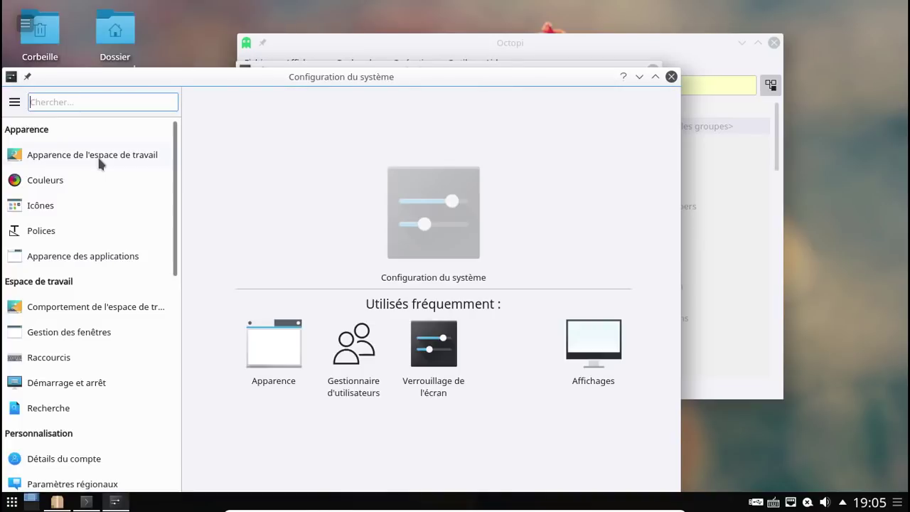
left_click(83, 154)
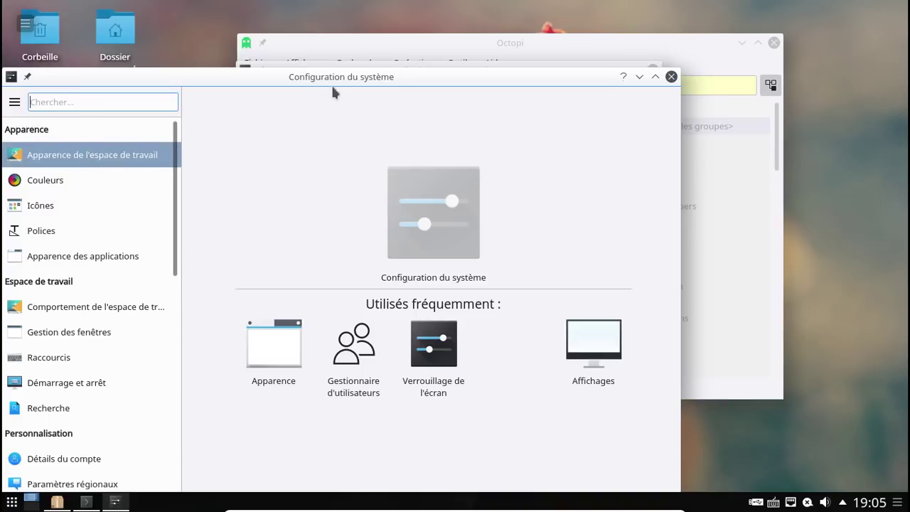
left_click(86, 502)
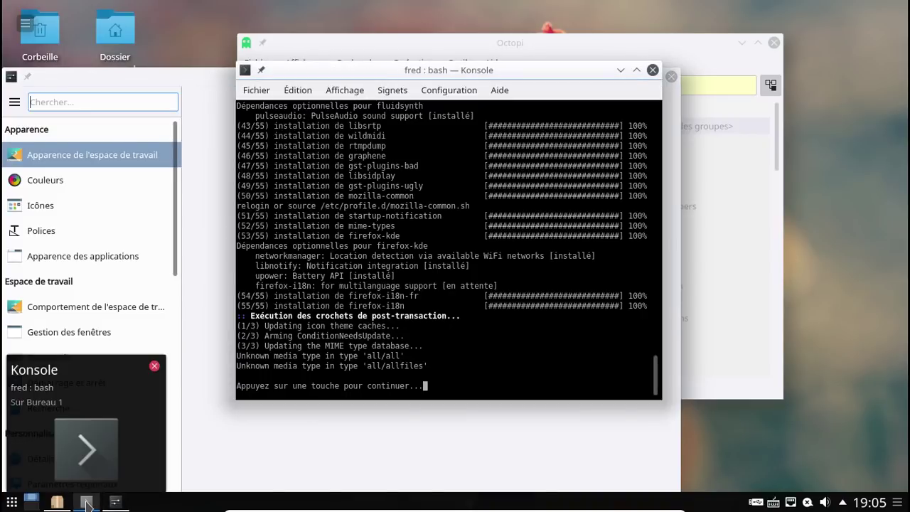
key("Return")
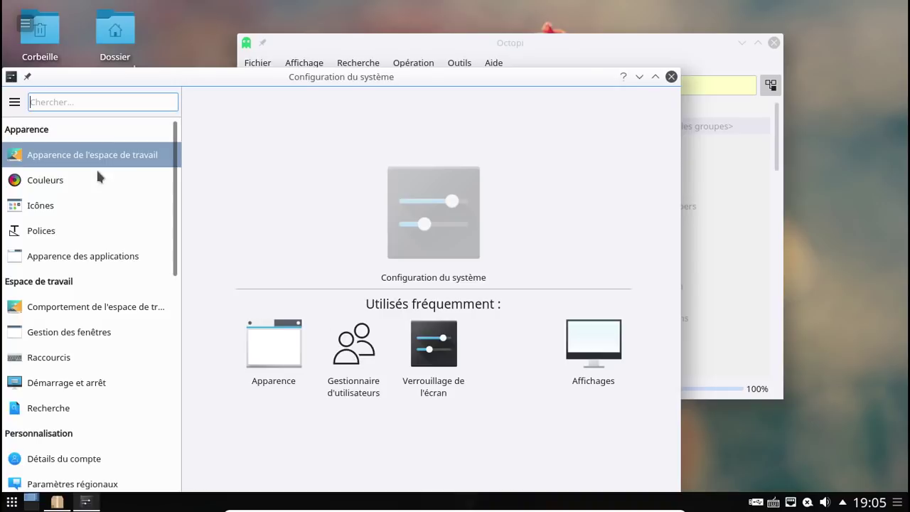
Look through the desktop themes under Apparence de l'espace de travail, trying the default settings and reselecting Heritage.
left_click(105, 148)
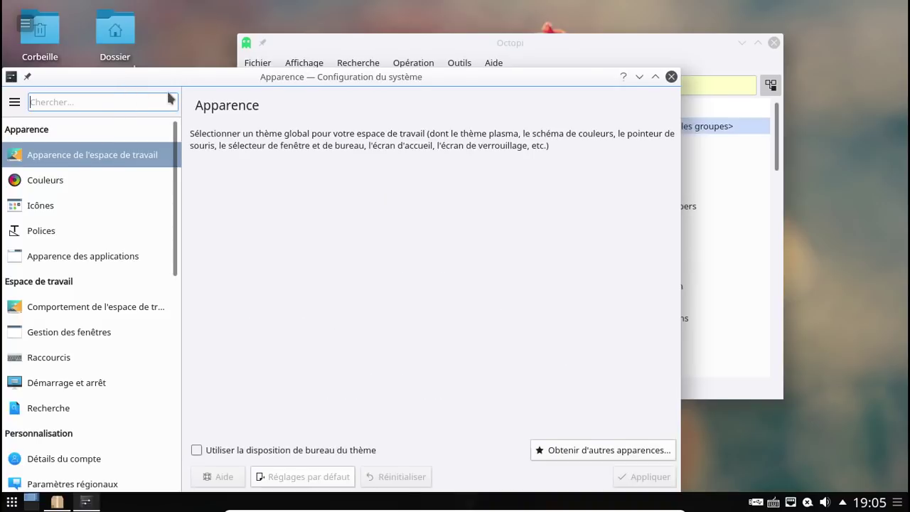
left_click(115, 148)
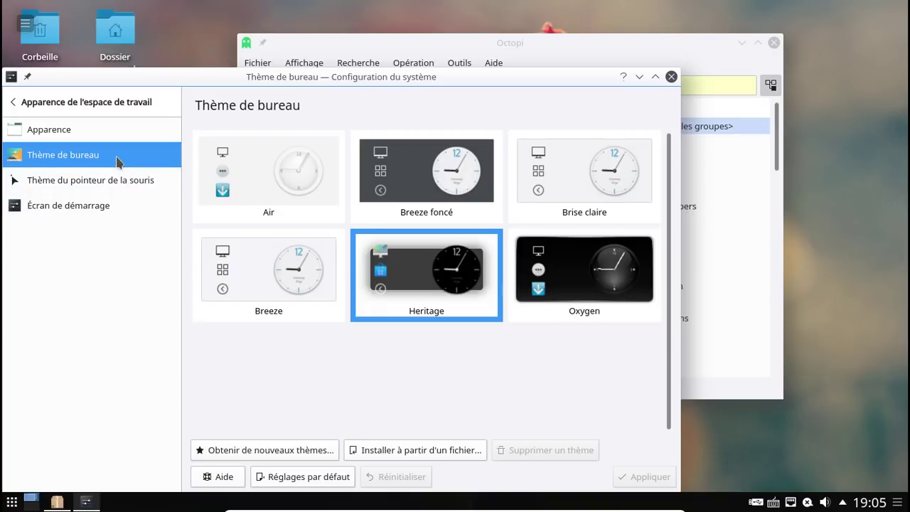
left_click(416, 277)
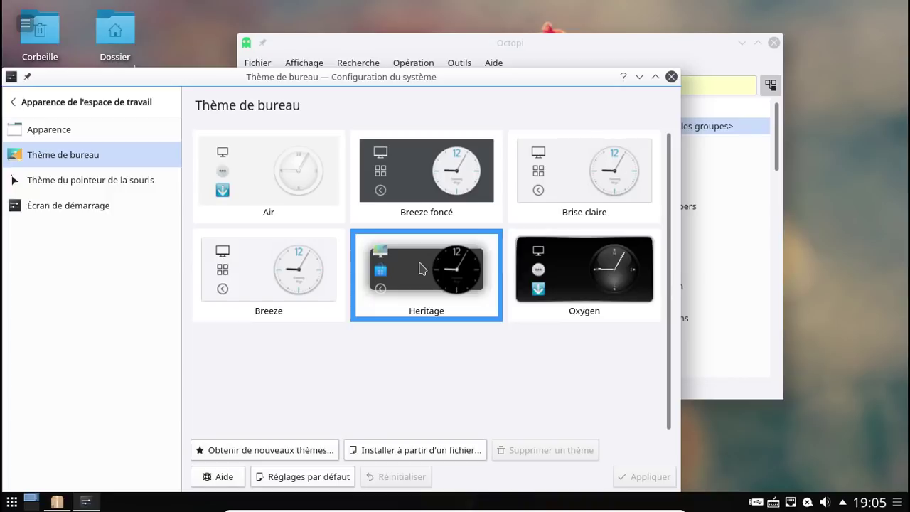
left_click(332, 478)
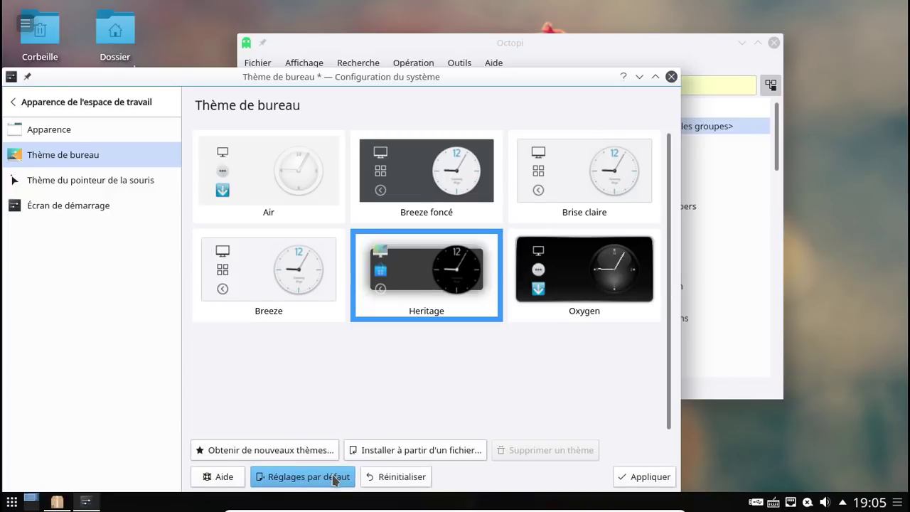
left_click(406, 280)
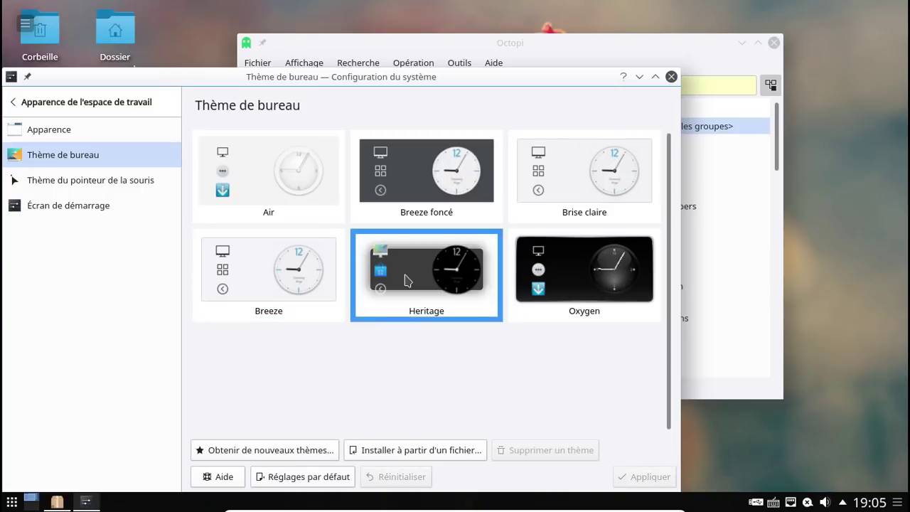
left_click(144, 186)
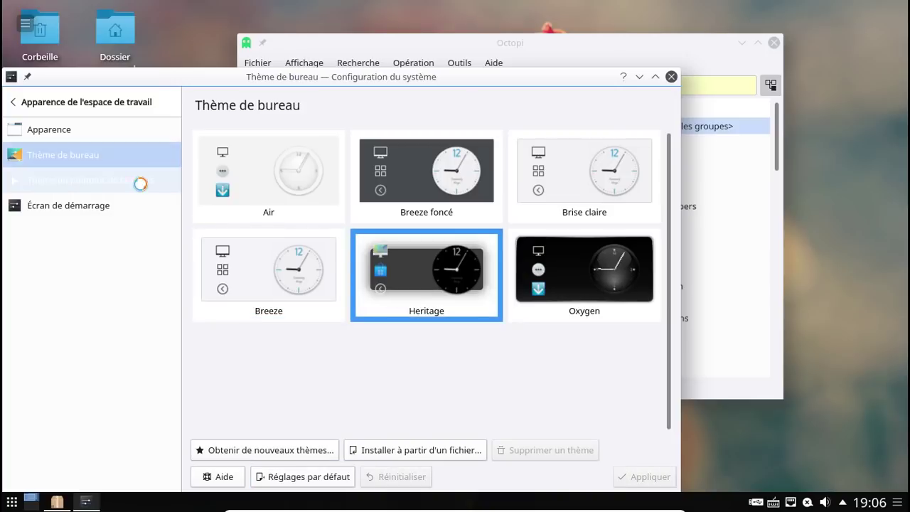
left_click(85, 157)
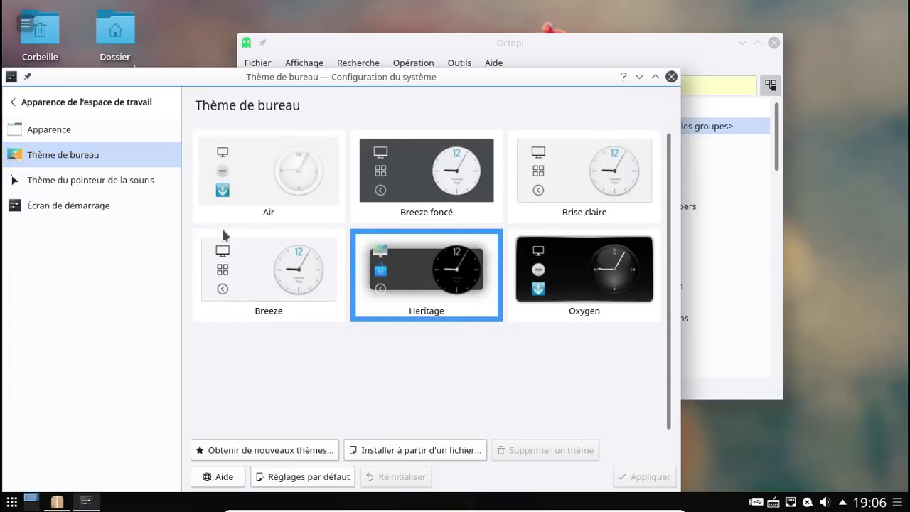
Preview the Heritage global theme at full size from the Apparence settings and close the preview.
left_click(40, 135)
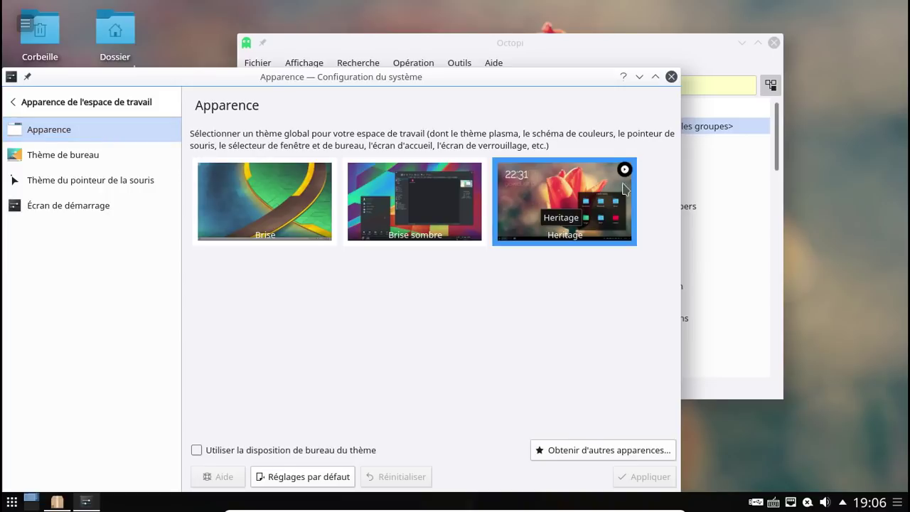
left_click(624, 169)
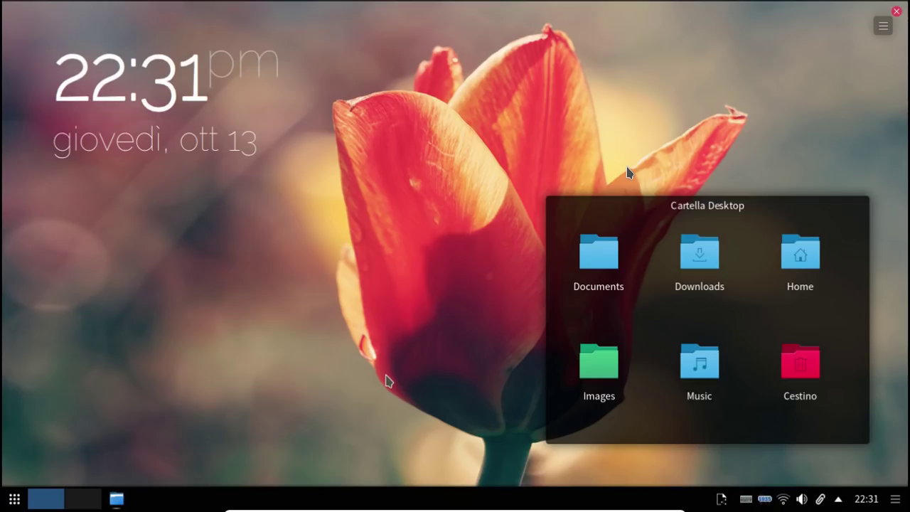
left_click(898, 12)
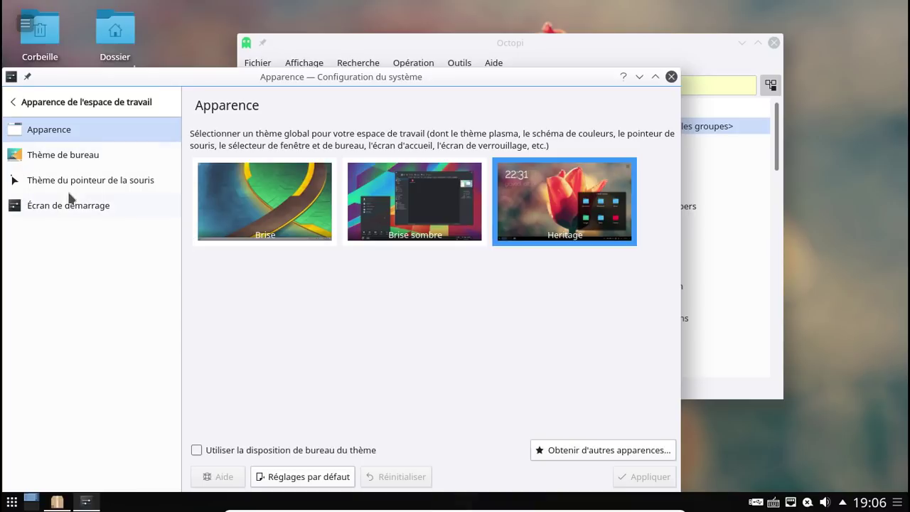
Examine the window decorations and GNOME application style settings under Apparence des applications.
left_click(21, 100)
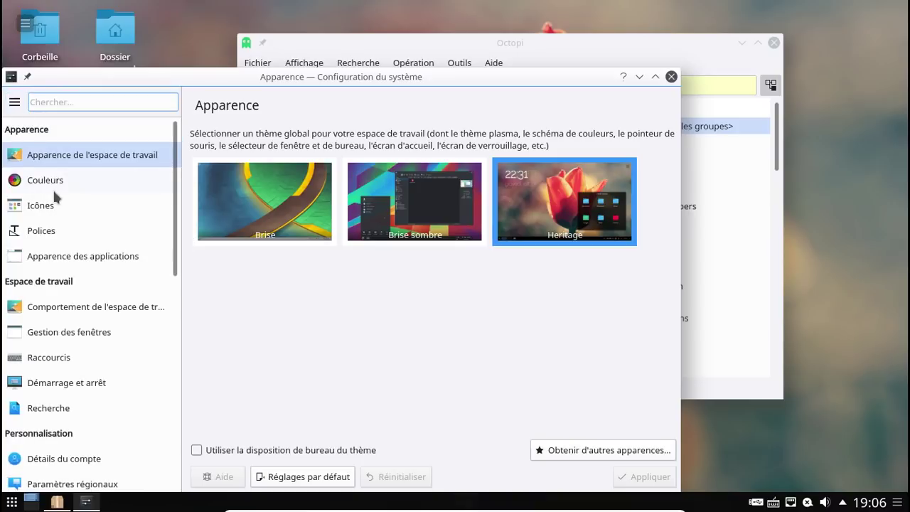
left_click(56, 258)
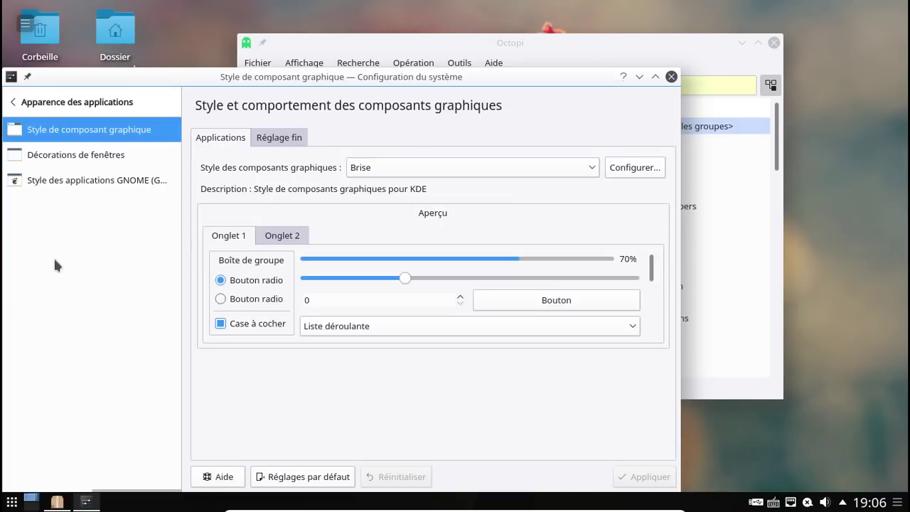
left_click(83, 161)
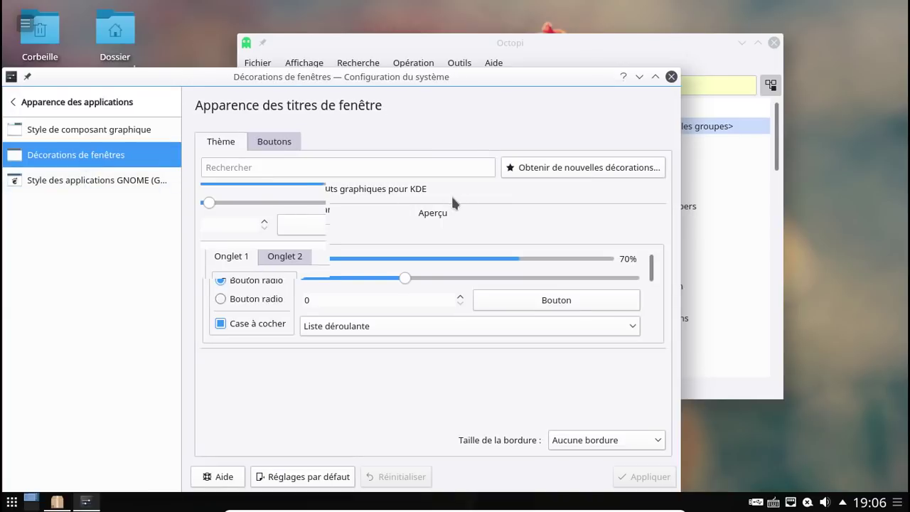
left_click_drag(531, 77, 595, 77)
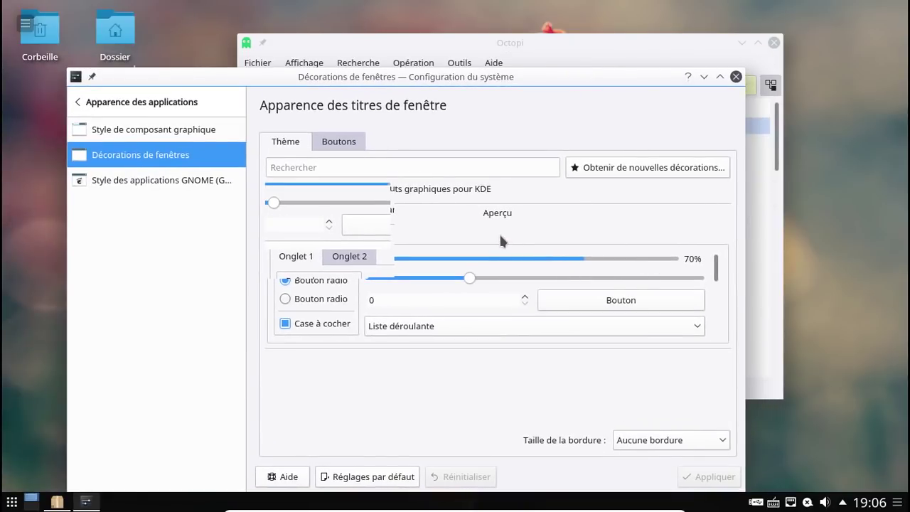
left_click(179, 177)
left_click(168, 159)
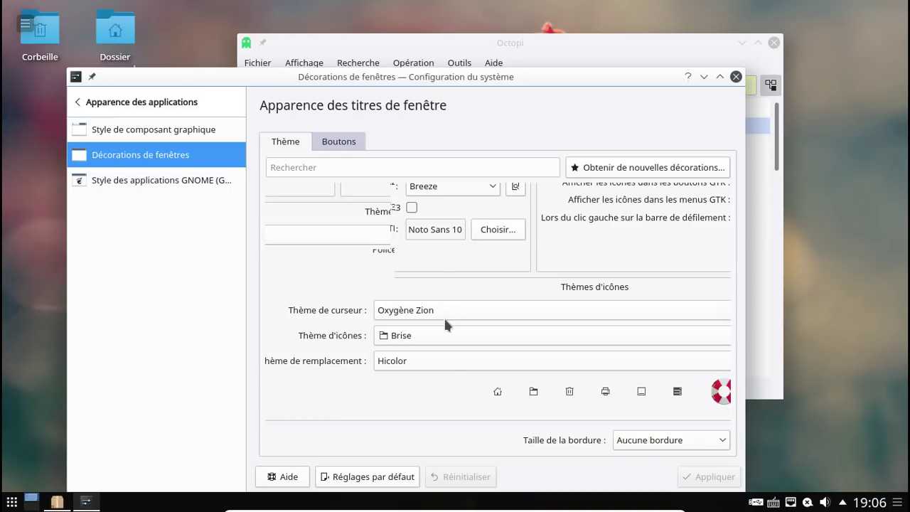
Examine the widget style settings, including the Réglage fin options and the choice of style for graphical components.
left_click(195, 135)
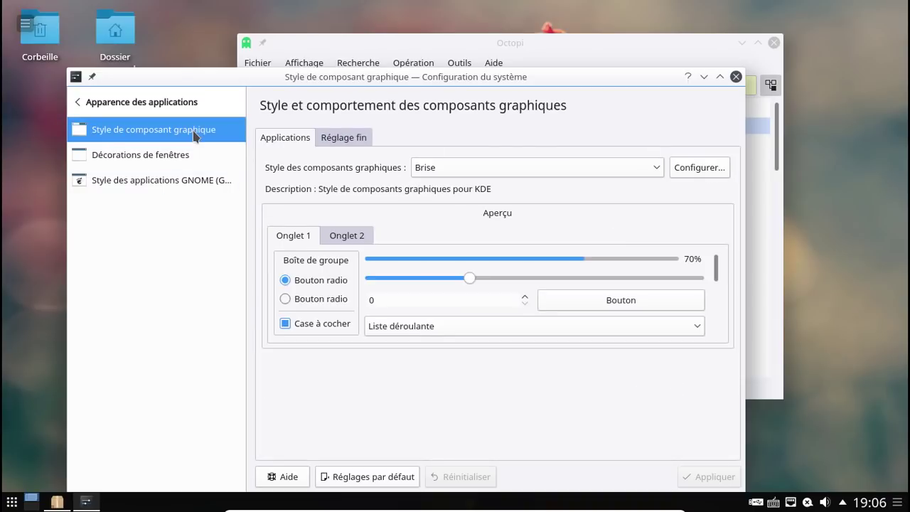
left_click(360, 137)
left_click(311, 136)
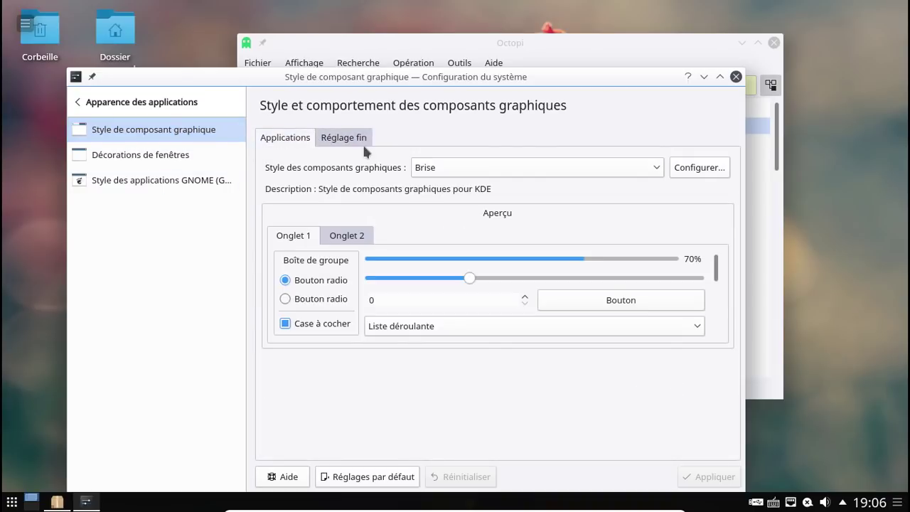
left_click(458, 169)
left_click(458, 169)
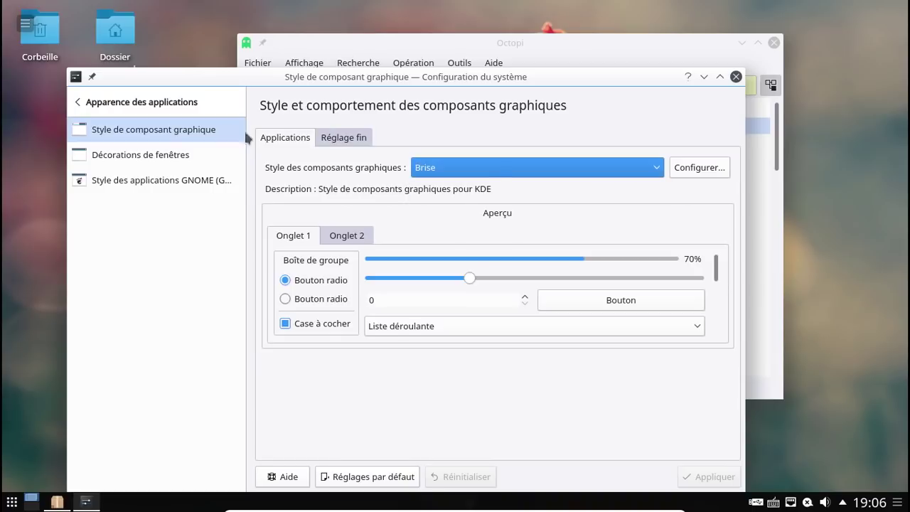
Look through the remaining system settings categories as far as the network section and close Configuration du système.
left_click(122, 95)
scroll(199, 199, "down", 5)
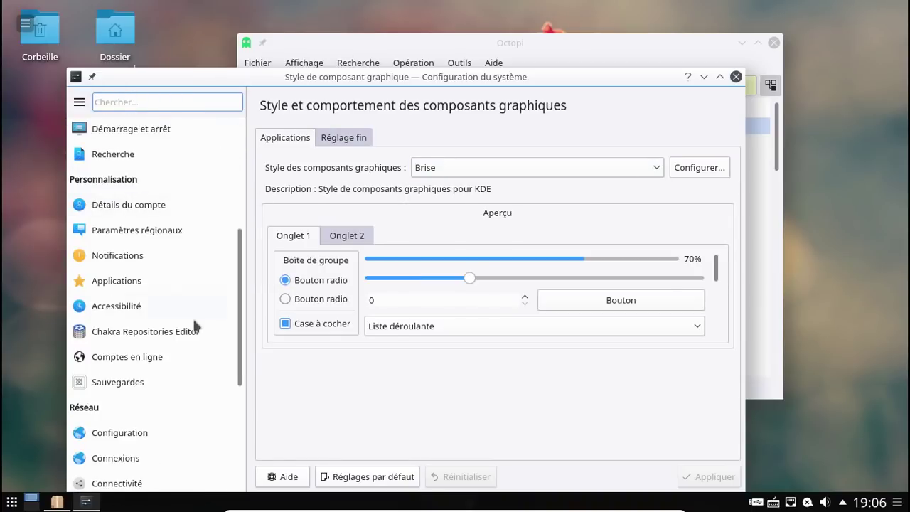
left_click(736, 76)
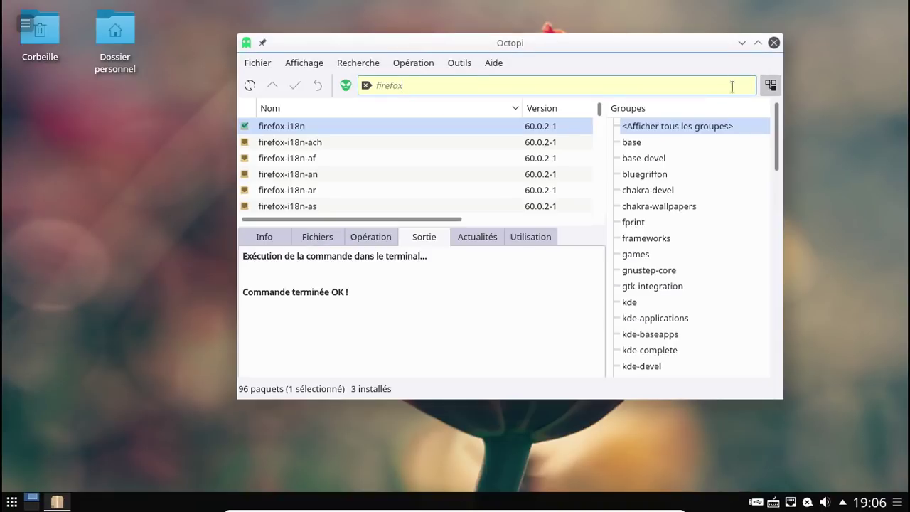
Search the packages for gimp and mark the gimp package for installation without the optional poppler-glib dependency.
key("ctrl+a")
type("gimp")
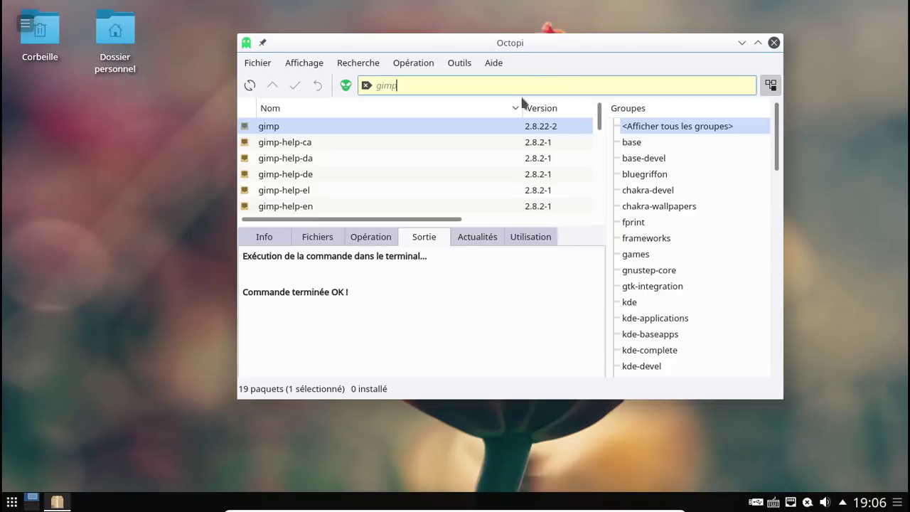
right_click(420, 126)
left_click(450, 135)
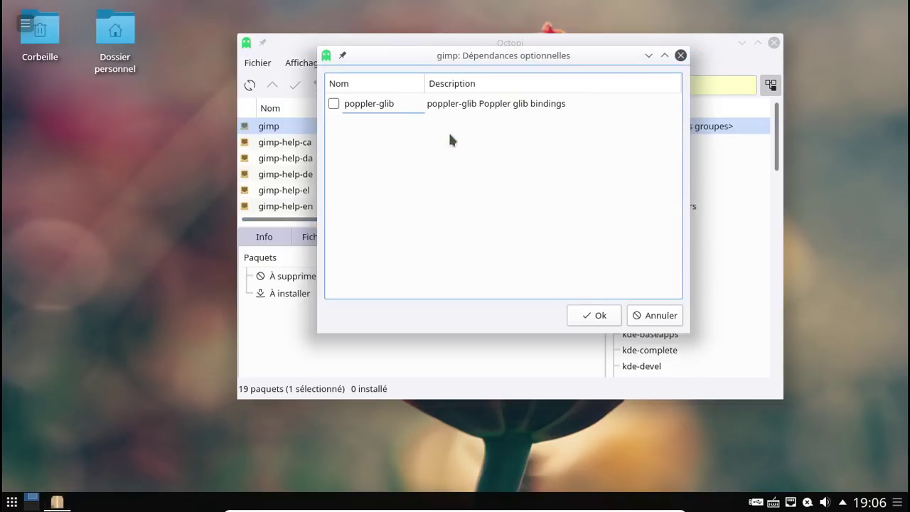
left_click(588, 318)
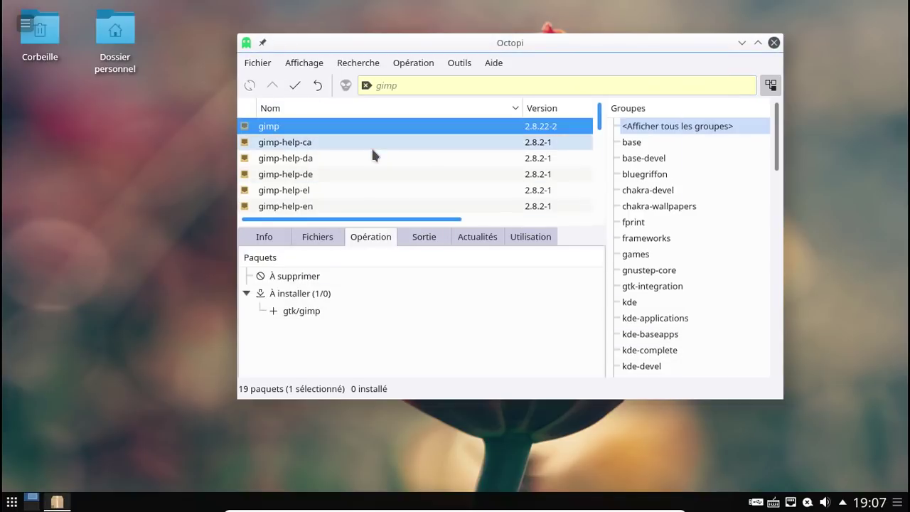
Mark the French help package gimp-help-fr for installation as well.
scroll(371, 146, "down", 2)
scroll(372, 155, "down", 2)
scroll(373, 155, "up", 2)
right_click(345, 175)
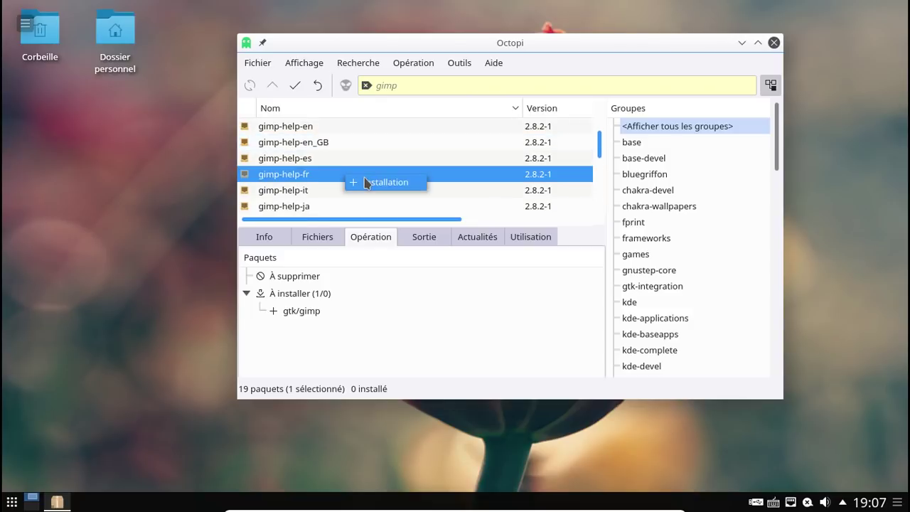
left_click(367, 182)
Apply the pending package installation in a terminal, authorise it with the superuser password and accept the installation.
left_click(296, 87)
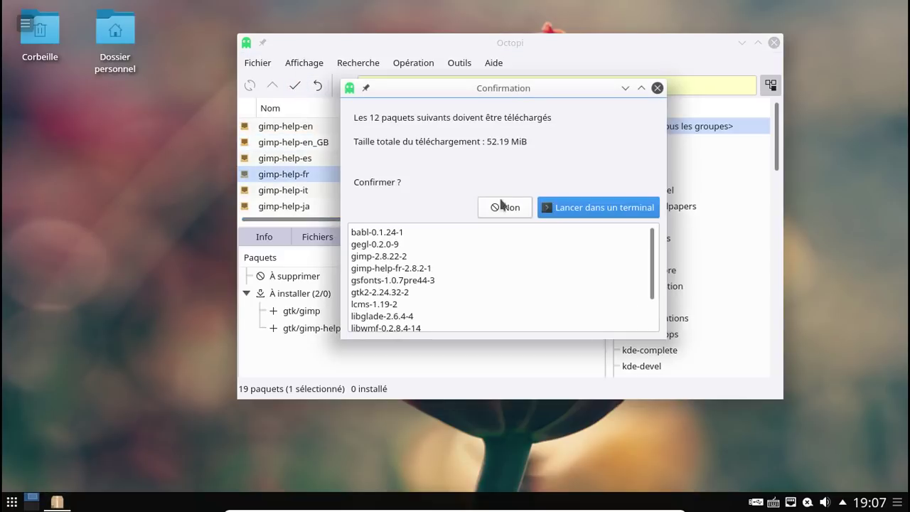
left_click(579, 208)
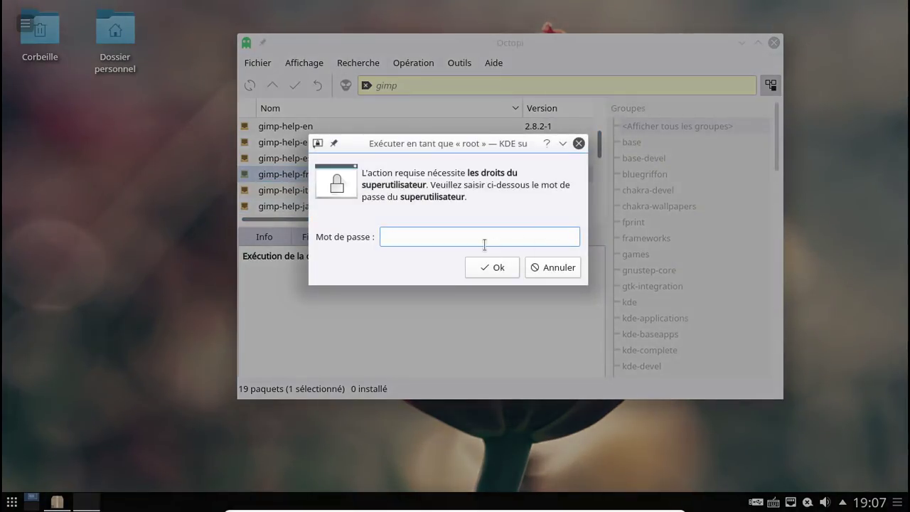
type("***")
key("Return")
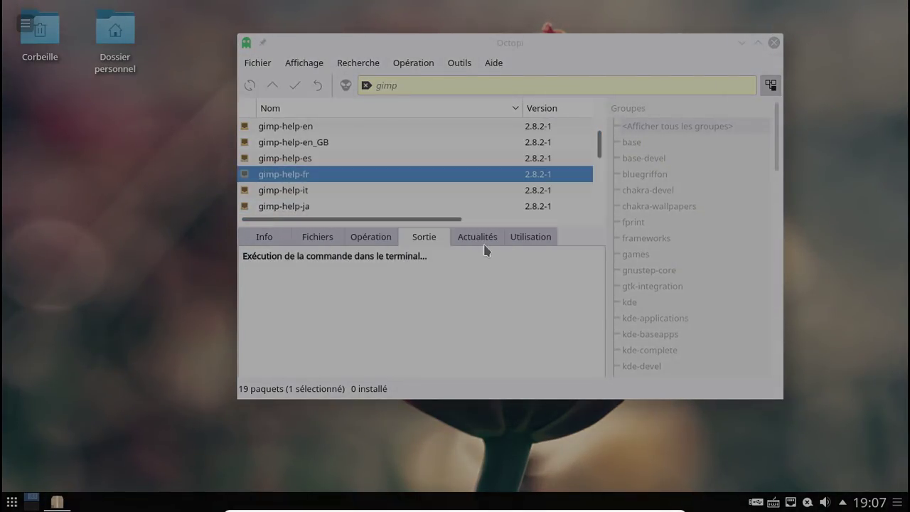
key("Return")
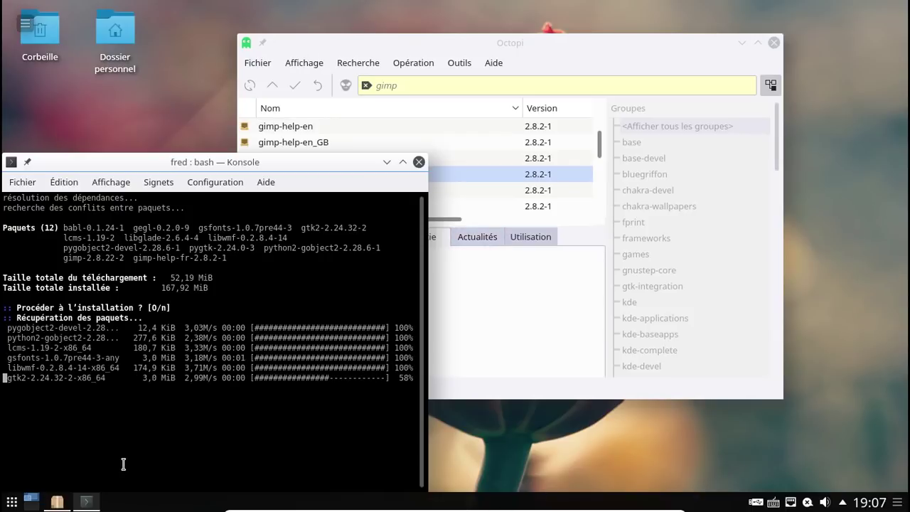
Launch LibreOffice Writer from the Bureautique applications while the installation runs.
left_click(12, 502)
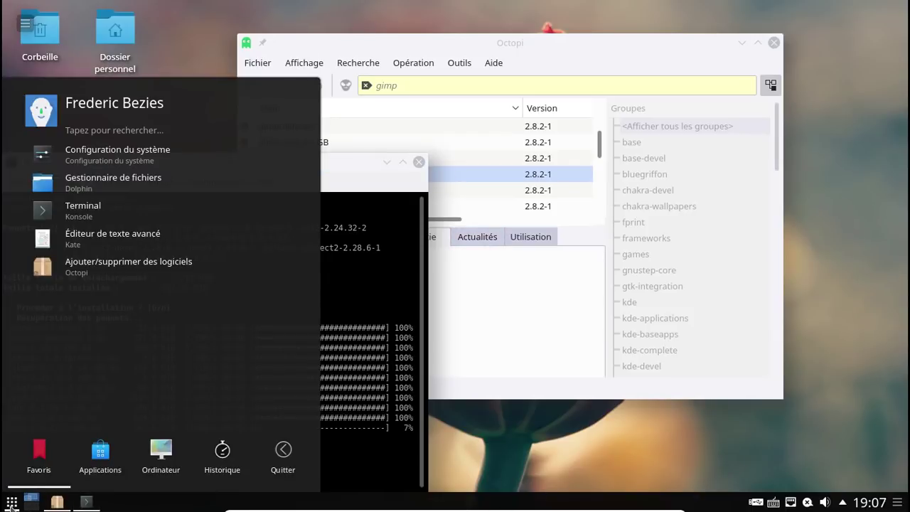
left_click(107, 455)
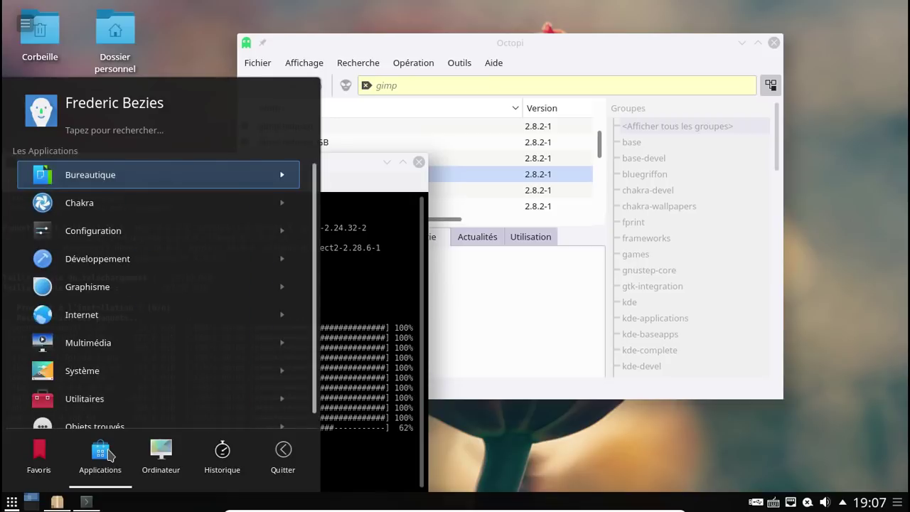
left_click(90, 175)
scroll(154, 209, "down", 1)
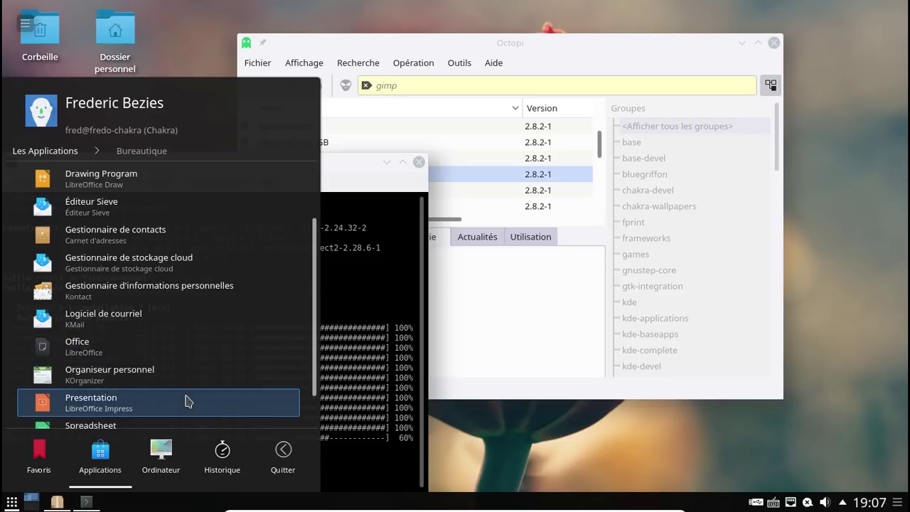
scroll(187, 400, "down", 1)
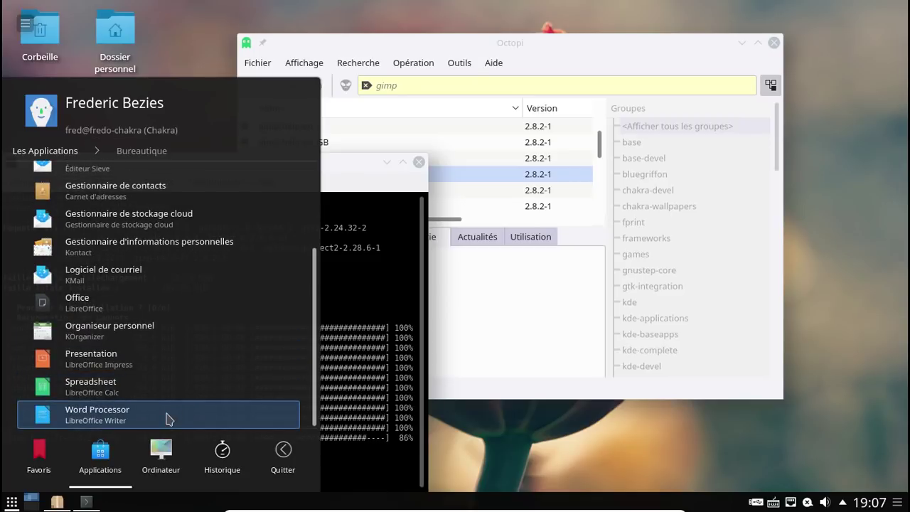
left_click(168, 419)
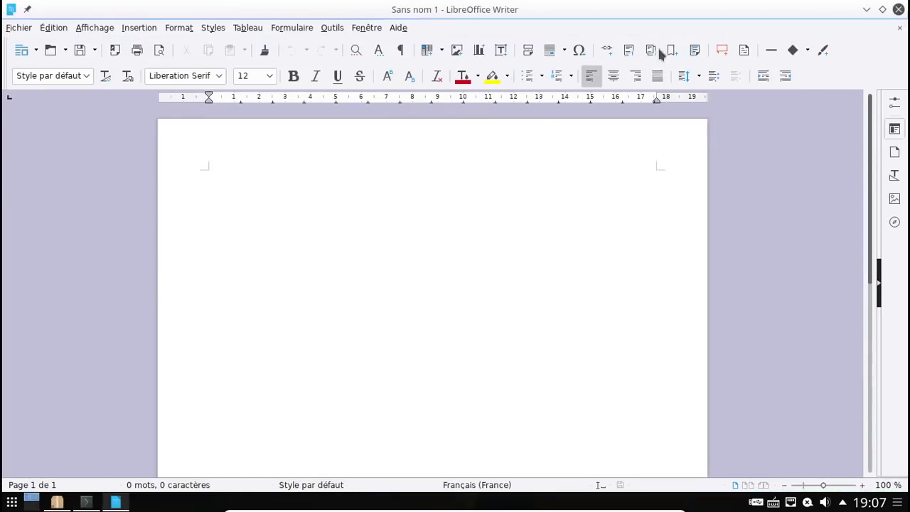
Open the LibreOffice options and examine the available icon styles in the Affichage settings.
left_click(53, 28)
mouse_move(332, 29)
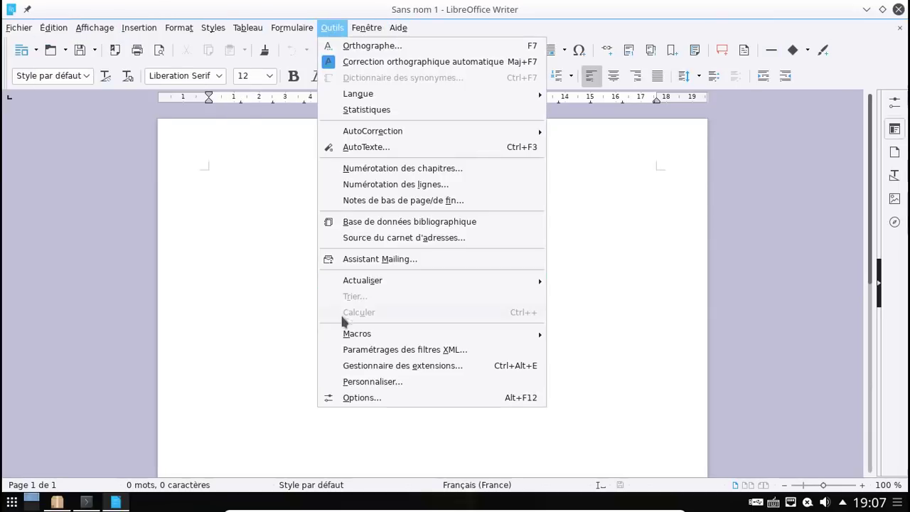
left_click(359, 395)
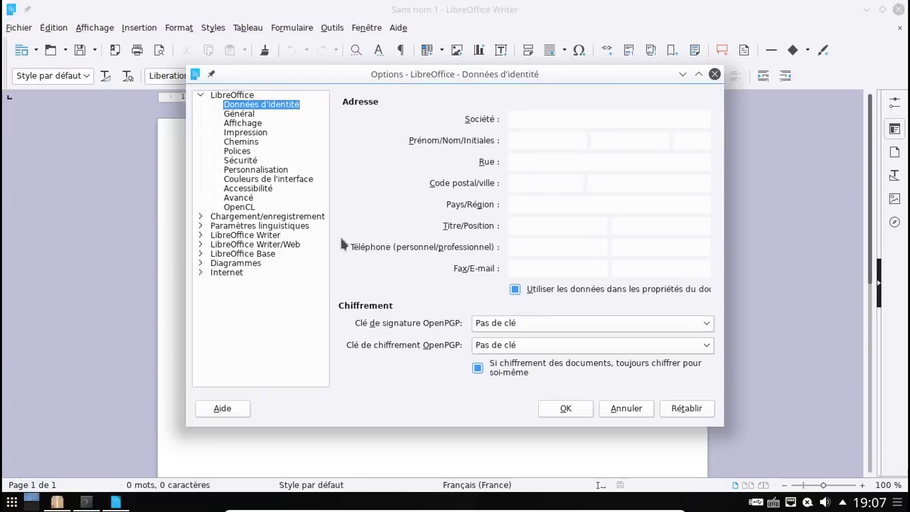
left_click(243, 123)
left_click(392, 237)
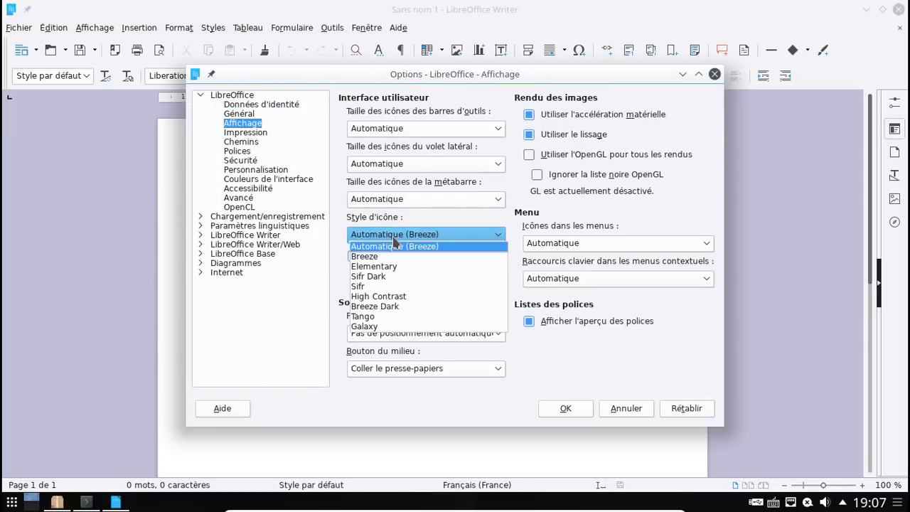
left_click(342, 301)
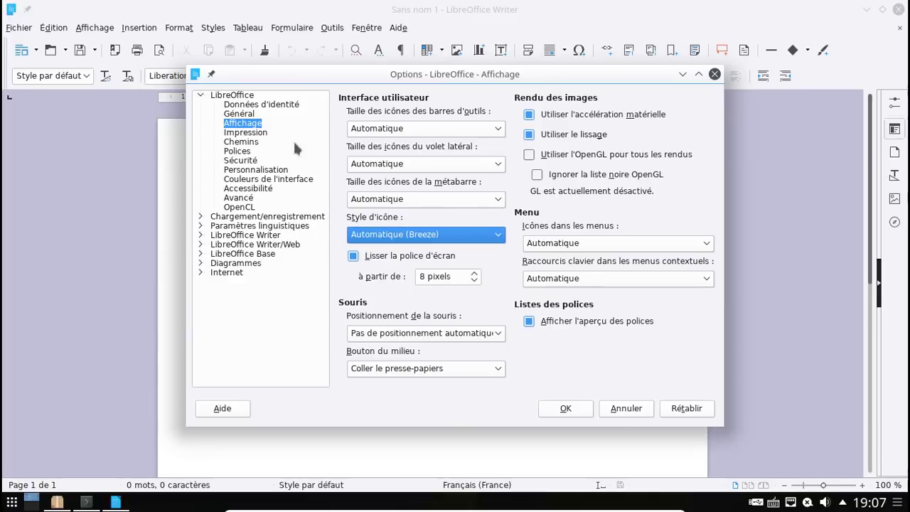
Look through the identity, general, display, advanced, accessibility and interface colour options, then close the options and Writer.
left_click(250, 106)
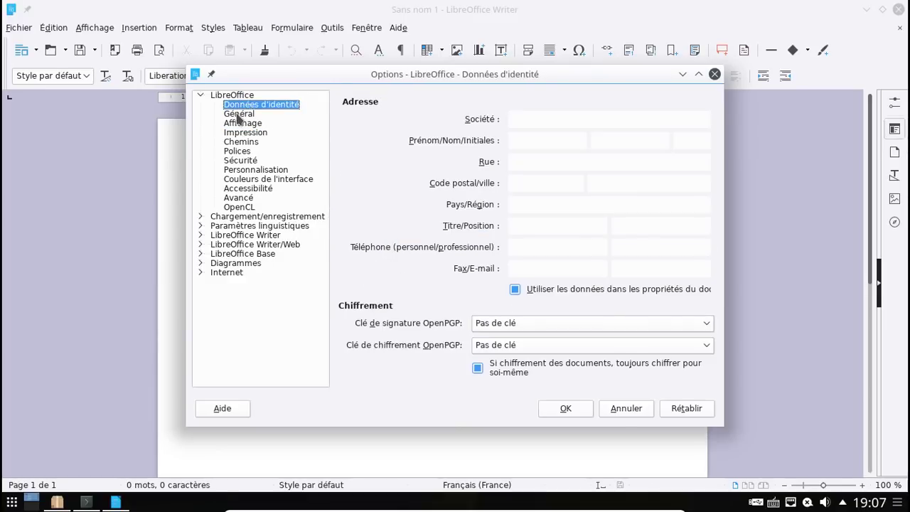
left_click(239, 115)
left_click(242, 124)
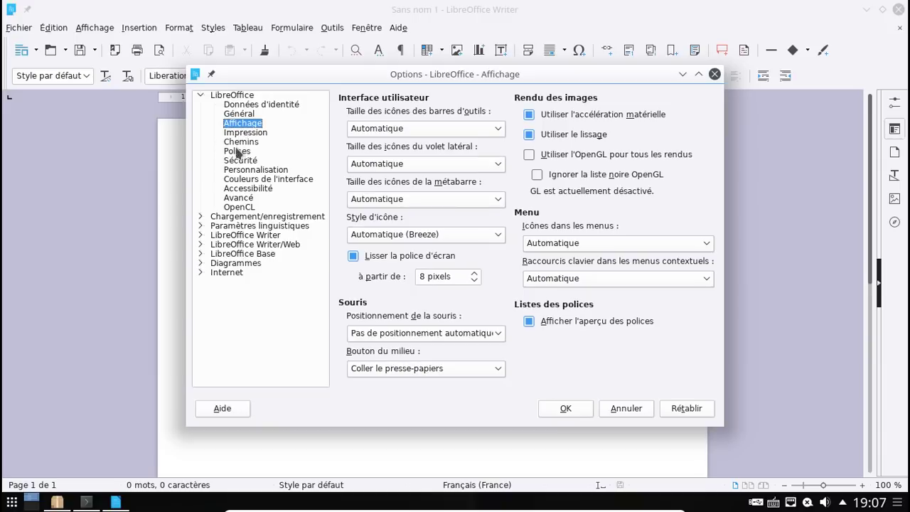
left_click(244, 199)
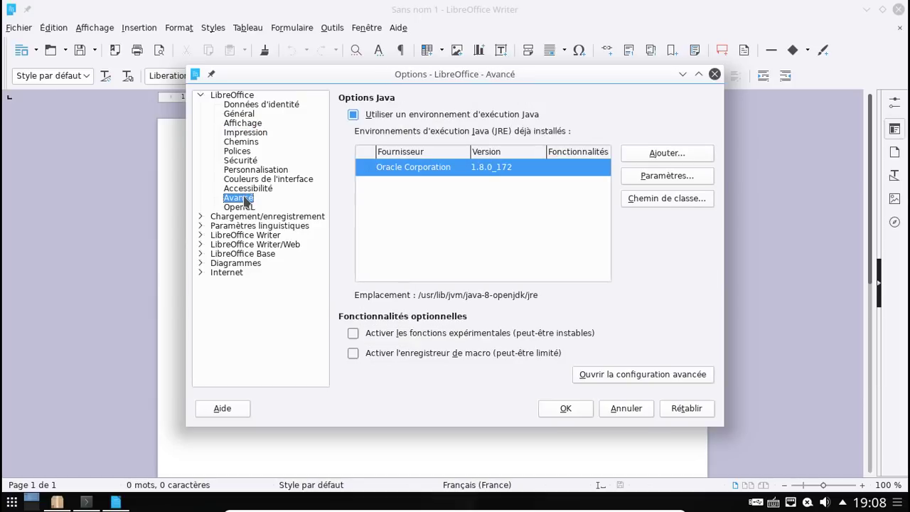
left_click(248, 189)
left_click(249, 180)
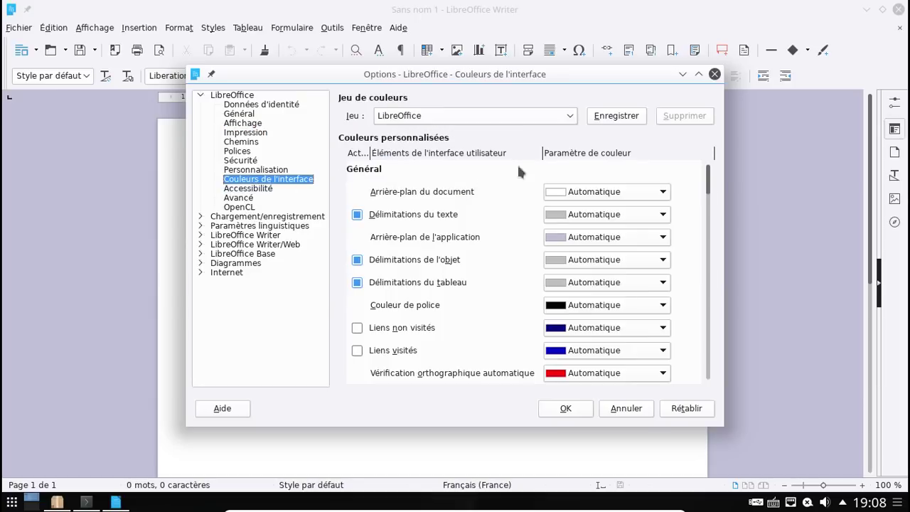
left_click(714, 74)
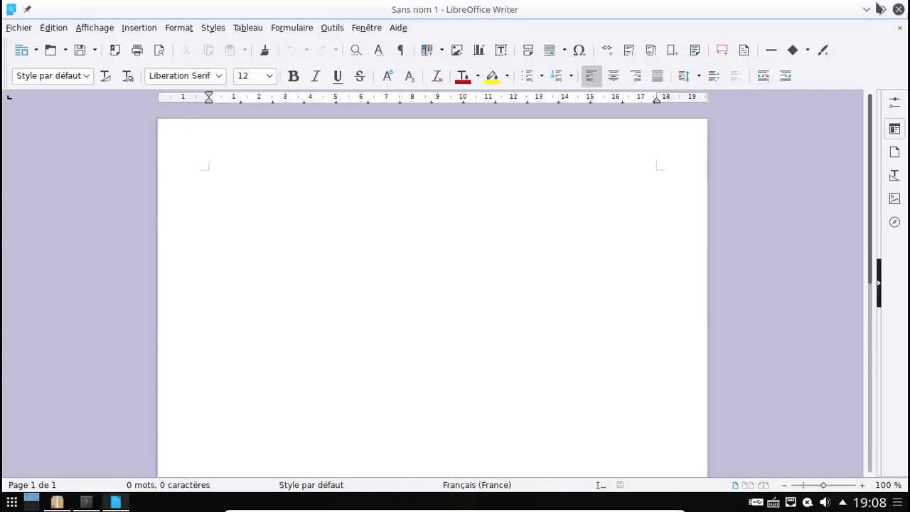
left_click(899, 10)
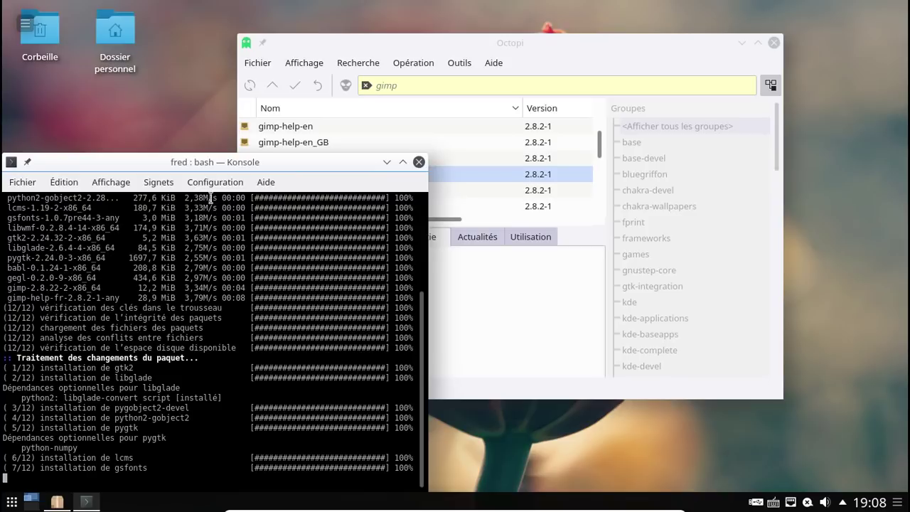
Move the Konsole window to the middle of the desktop and look through the Multimédia applications.
left_click_drag(190, 165, 414, 98)
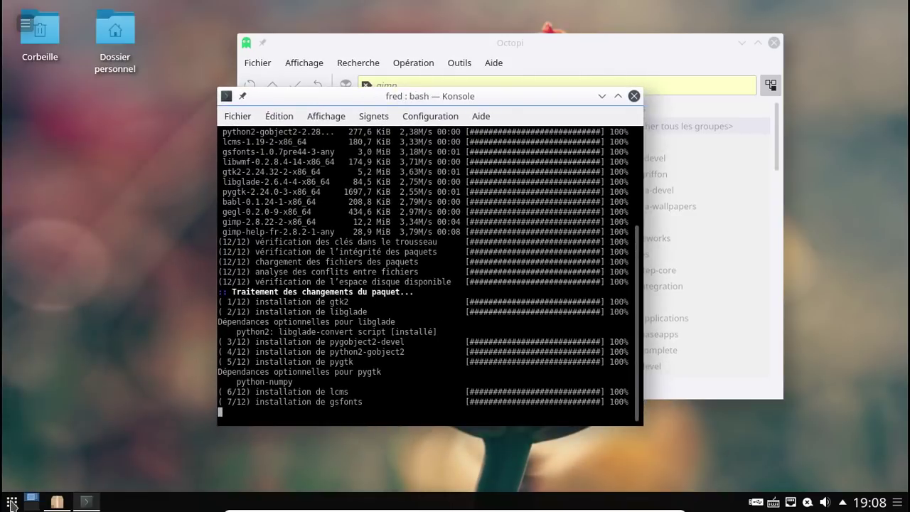
left_click(12, 501)
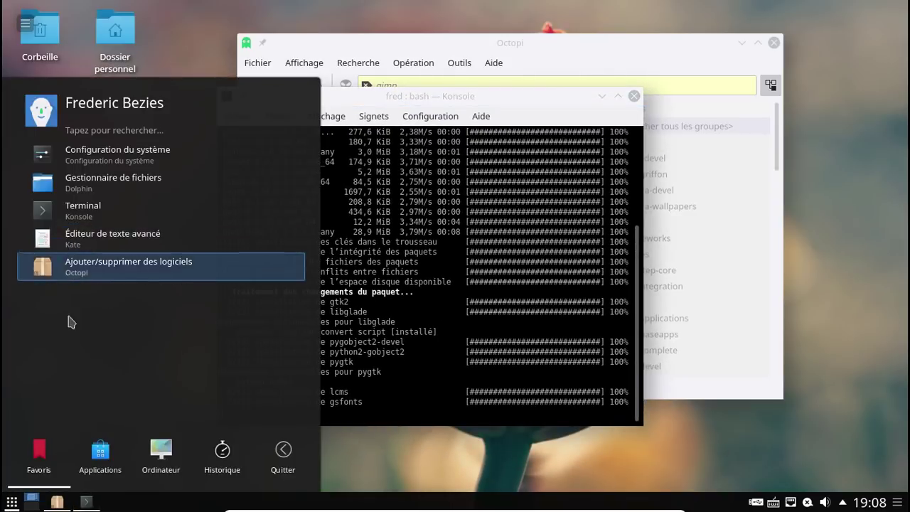
left_click(98, 455)
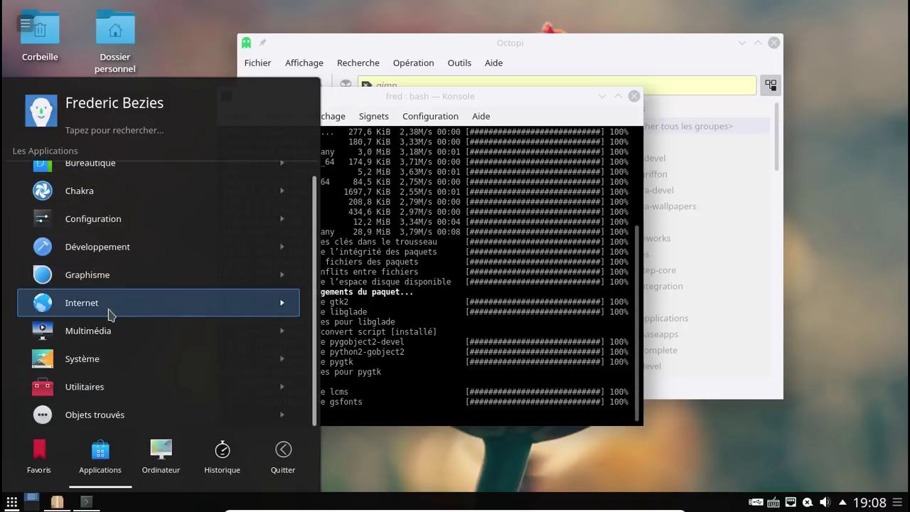
left_click(110, 331)
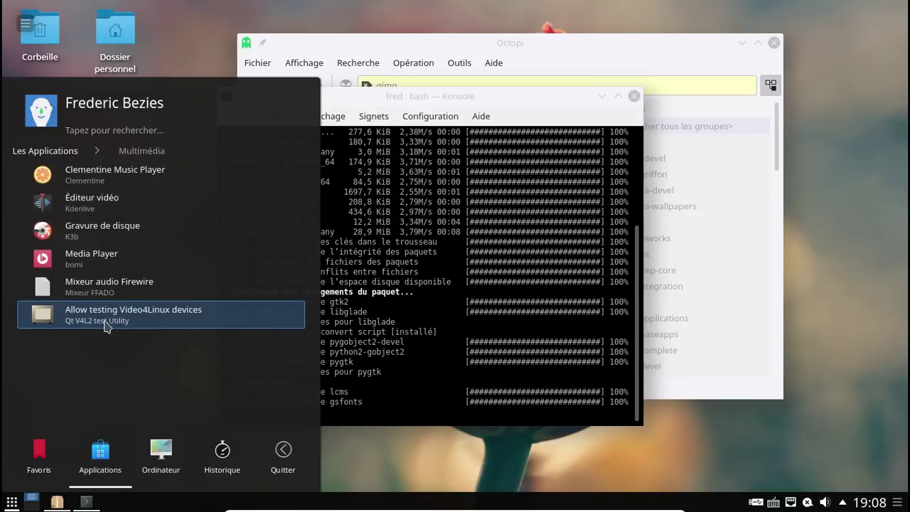
left_click(67, 153)
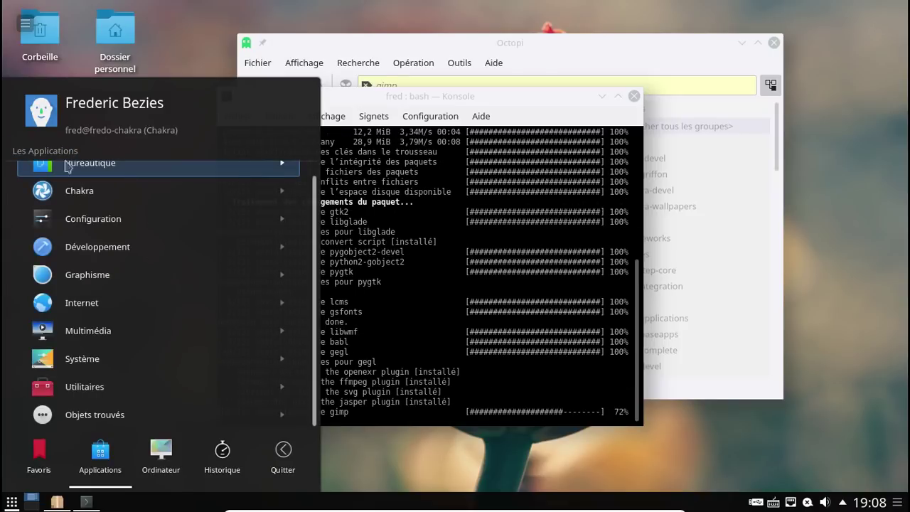
Launch Firefox from the Internet applications and dismiss the terminal of the finished GIMP installation.
left_click(106, 305)
scroll(107, 220, "down", 2)
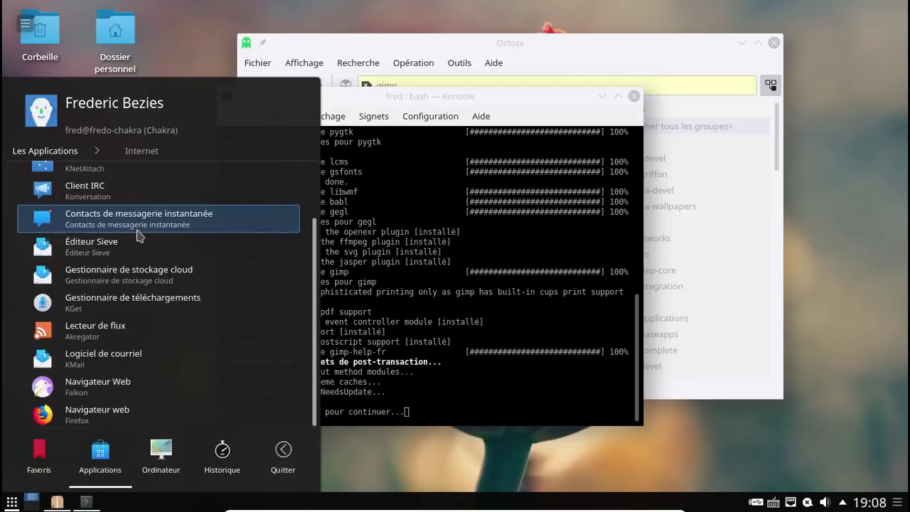
left_click(100, 415)
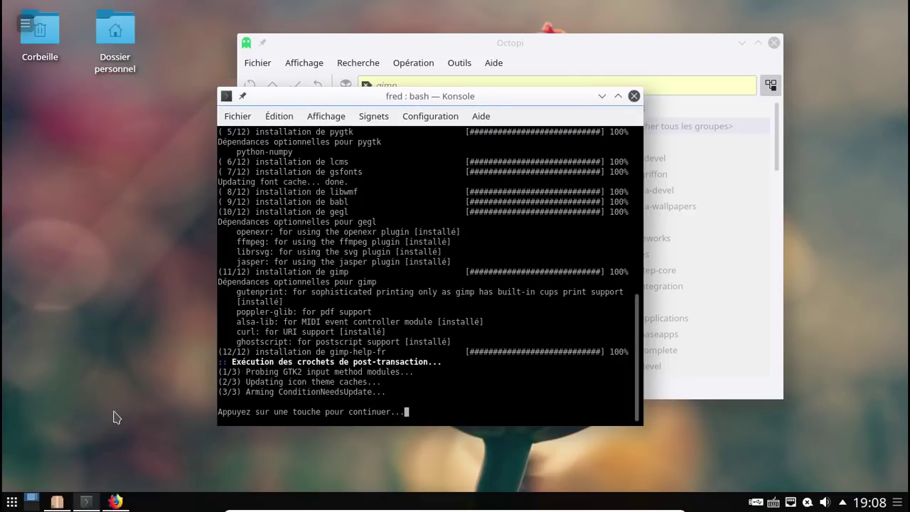
key("Return")
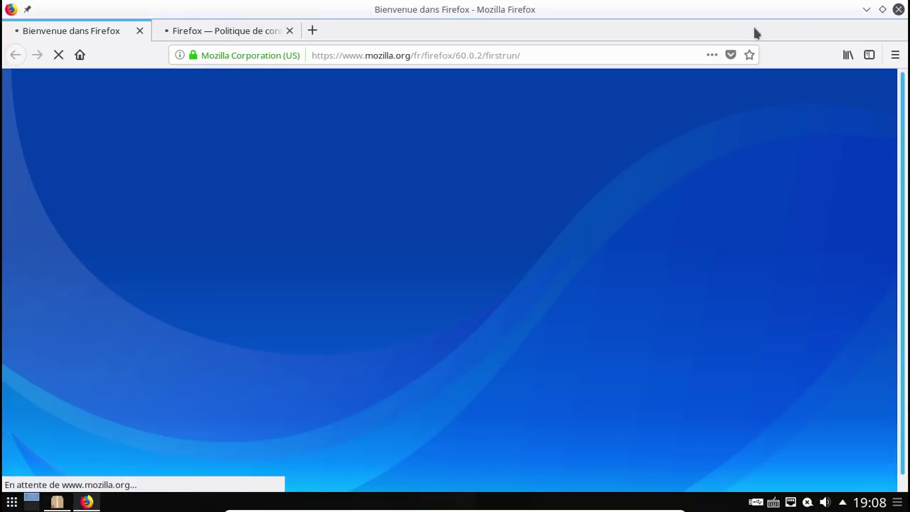
Restore the Firefox window from its maximized state and show the À propos de Firefox information.
left_click(882, 9)
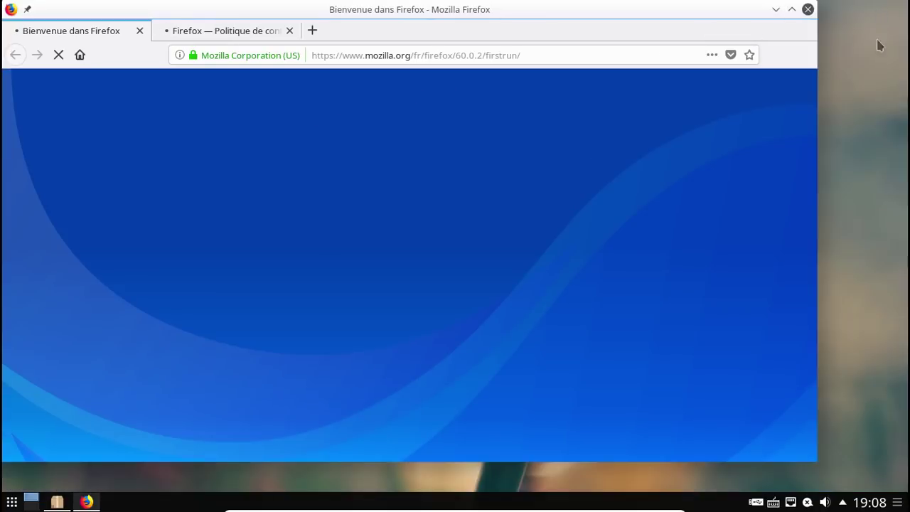
left_click(803, 57)
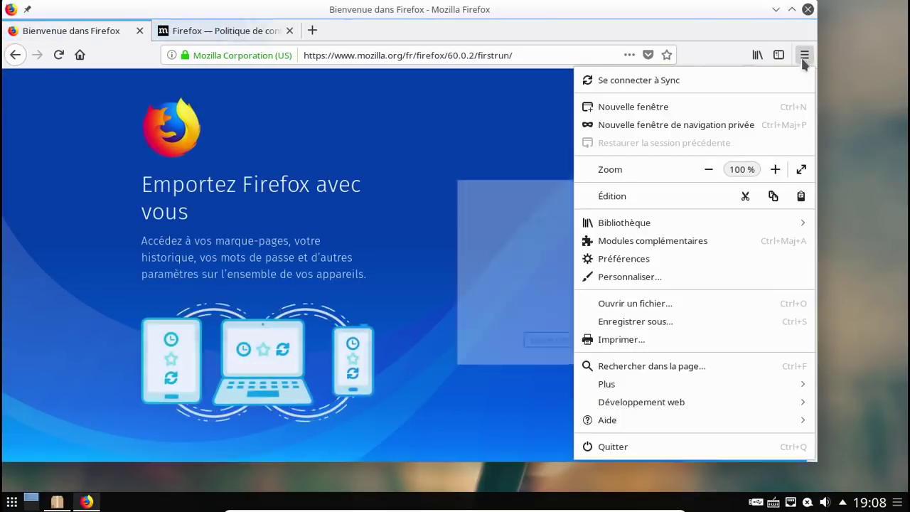
left_click(666, 421)
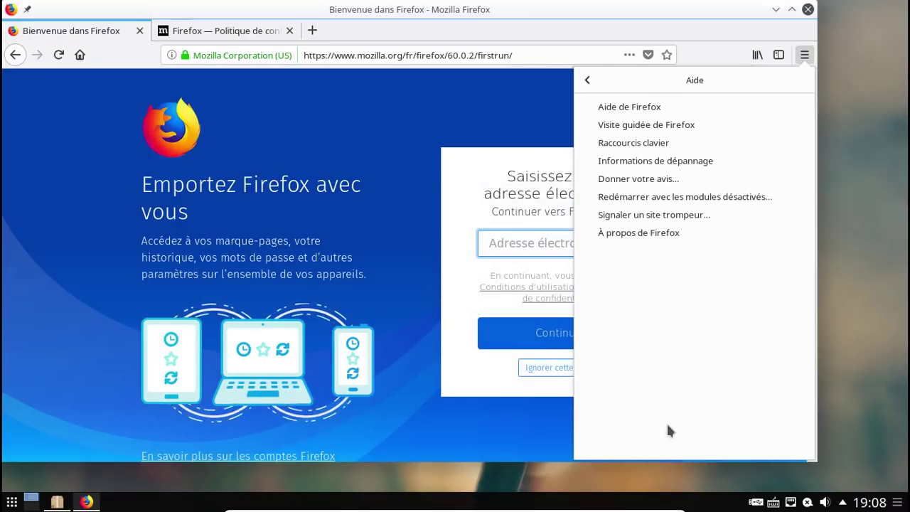
left_click(643, 235)
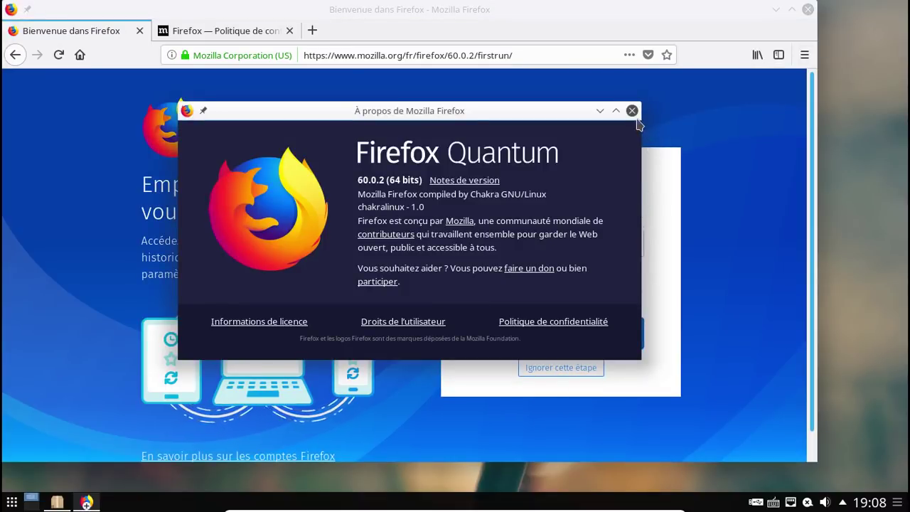
Close the À propos de Mozilla Firefox window and quit Firefox with its open tabs.
left_click(632, 112)
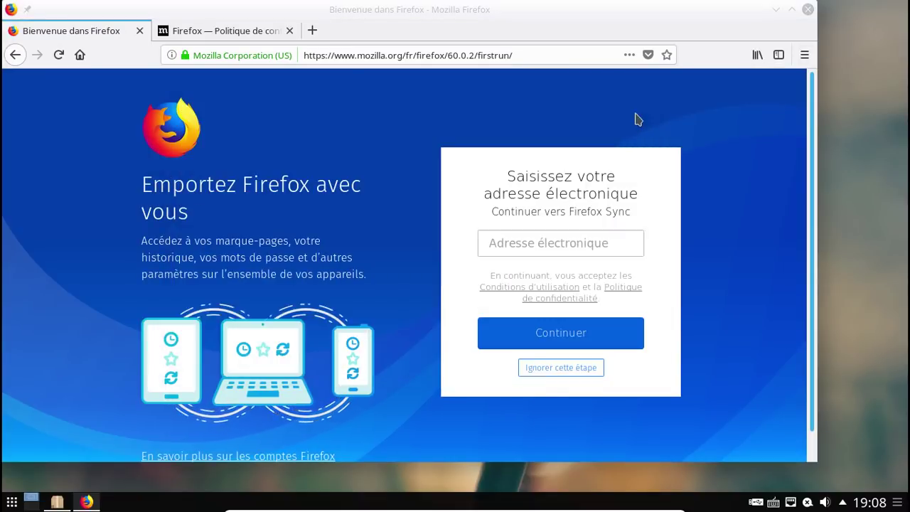
left_click(807, 9)
left_click(503, 268)
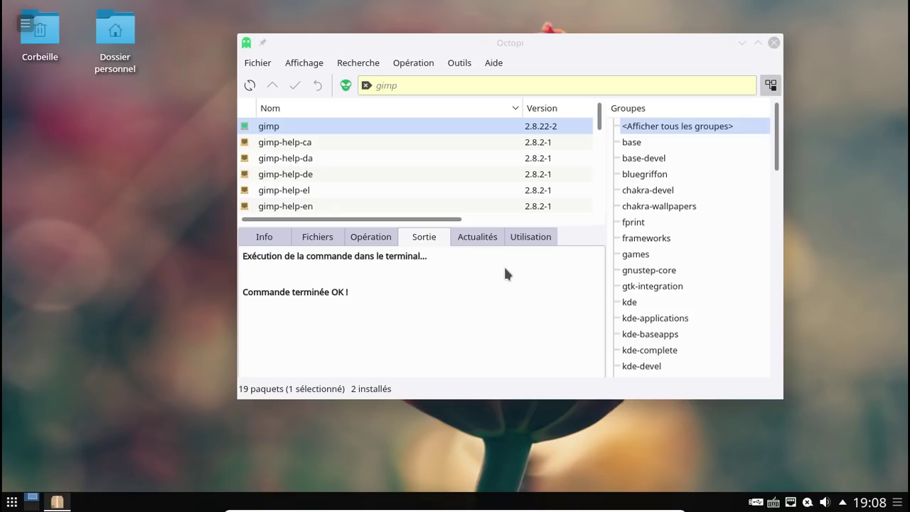
Clear the gimp package search in Octopi and look through the Fichier commands.
left_click(345, 87)
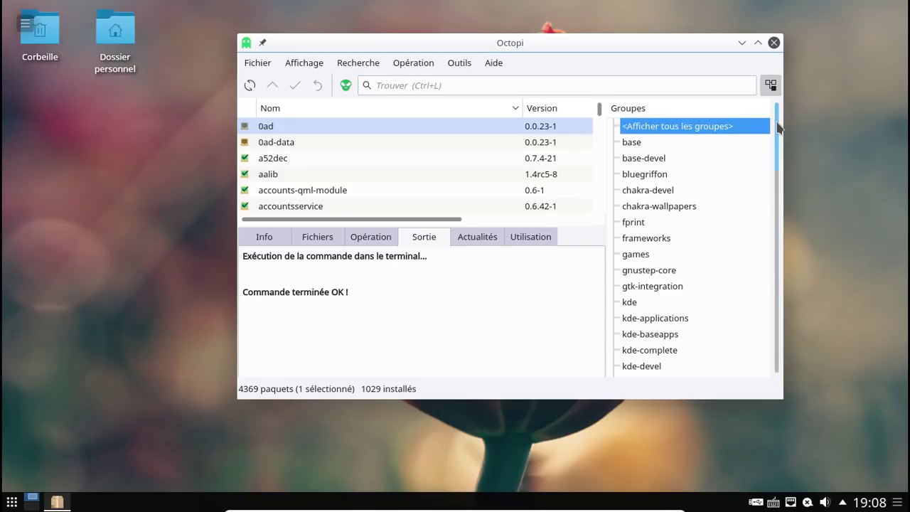
left_click_drag(776, 130, 777, 107)
left_click(264, 66)
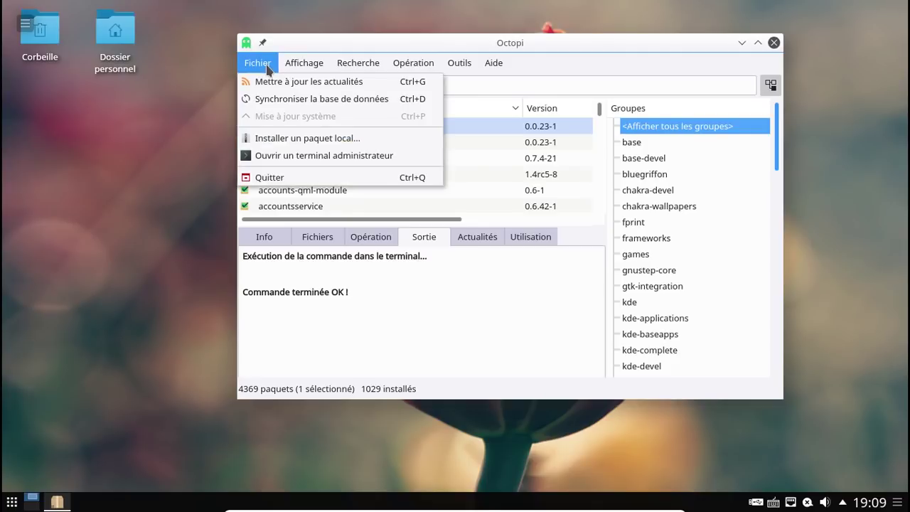
left_click(267, 68)
left_click(262, 68)
Limit the package list to the CCR repository, and return to the list of all packages.
mouse_move(304, 63)
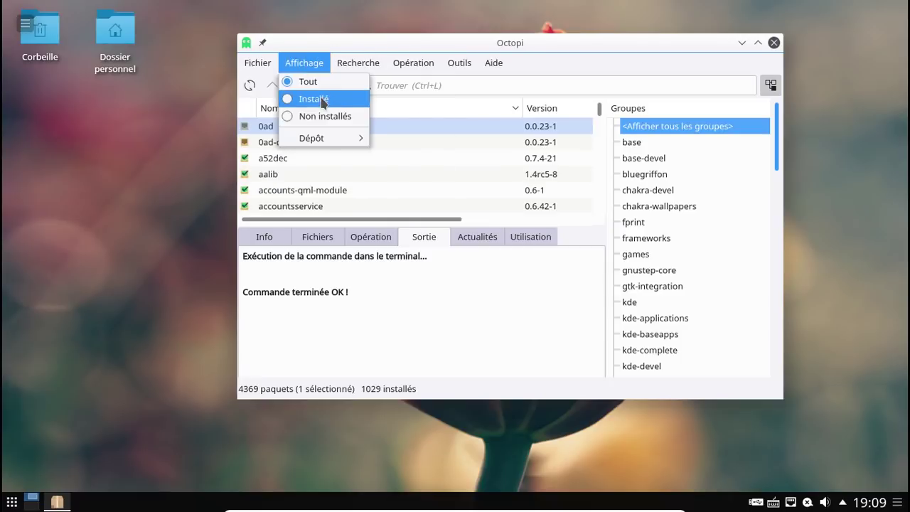
mouse_move(334, 146)
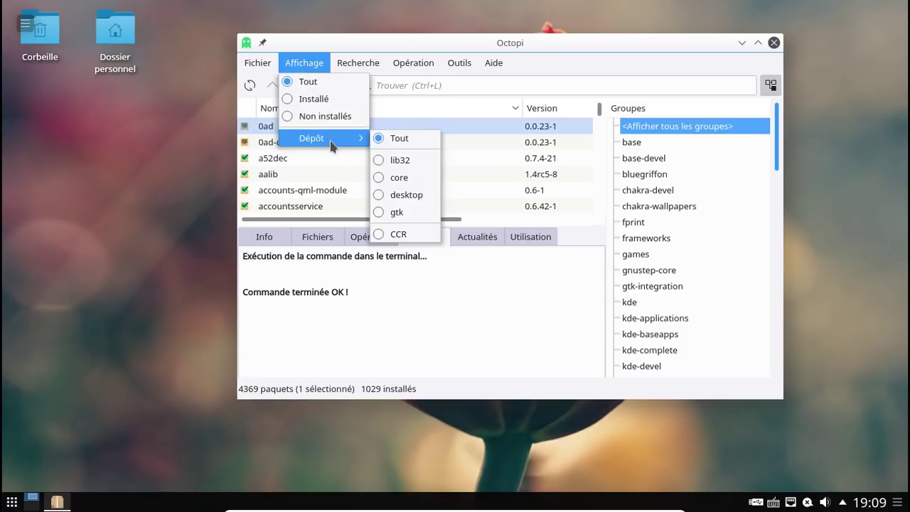
left_click(402, 235)
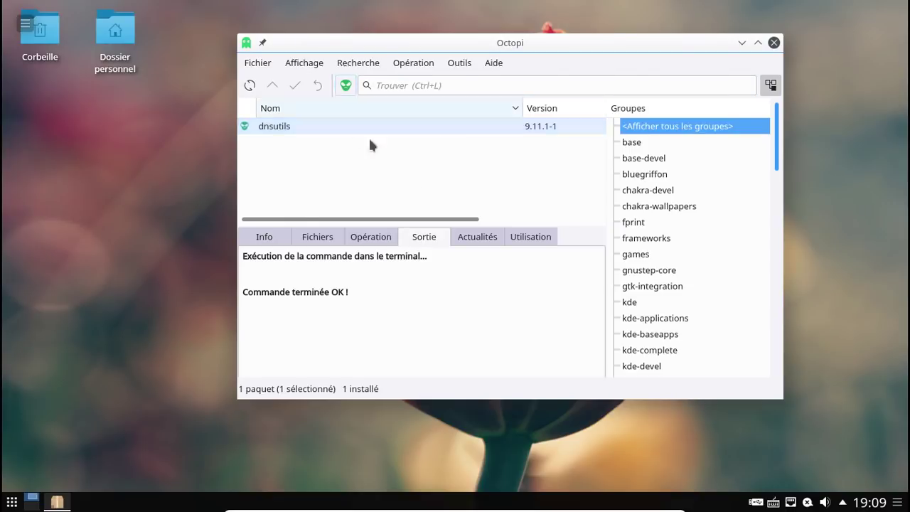
left_click(346, 86)
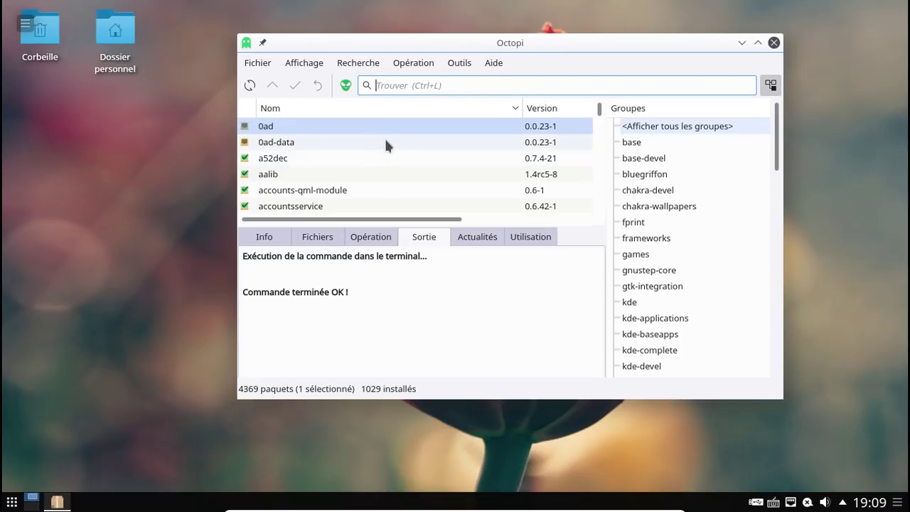
Show the CCR repository's packages again and search the CCR for virtualbox.
left_click(313, 64)
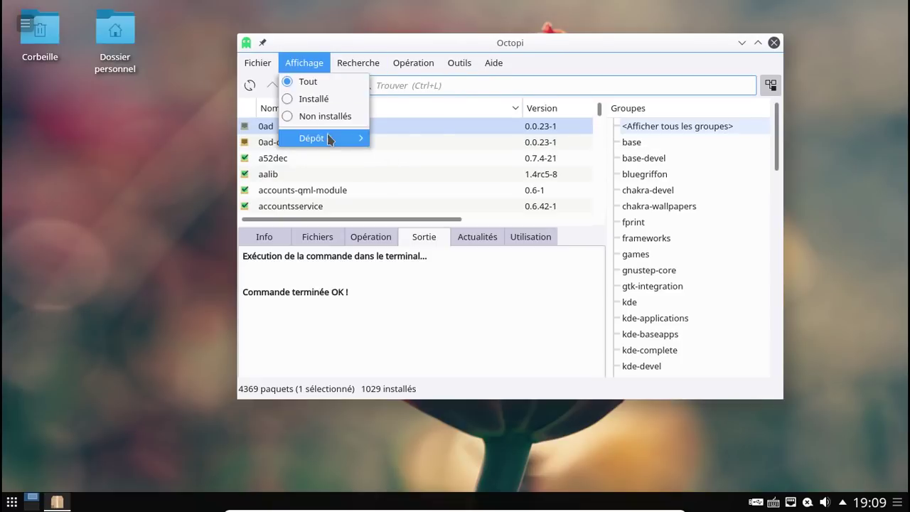
mouse_move(329, 137)
left_click(398, 233)
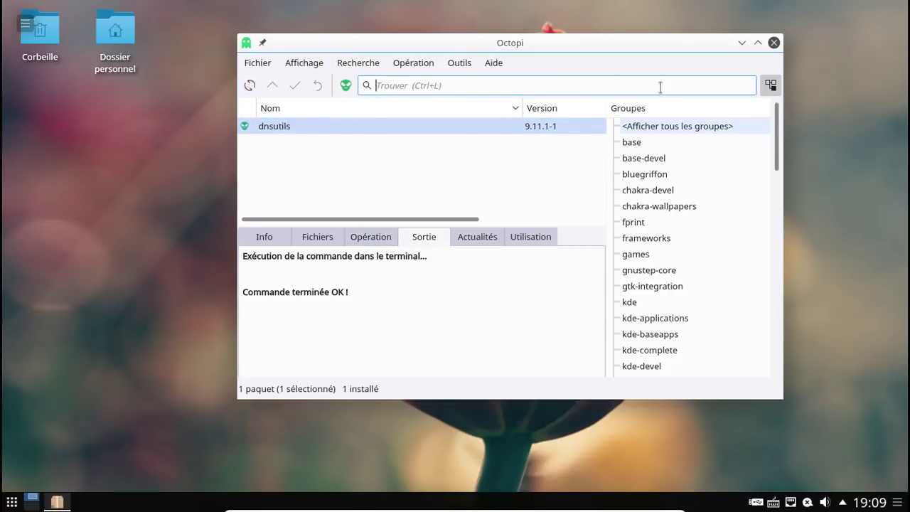
left_click(347, 86)
type("virtualbox")
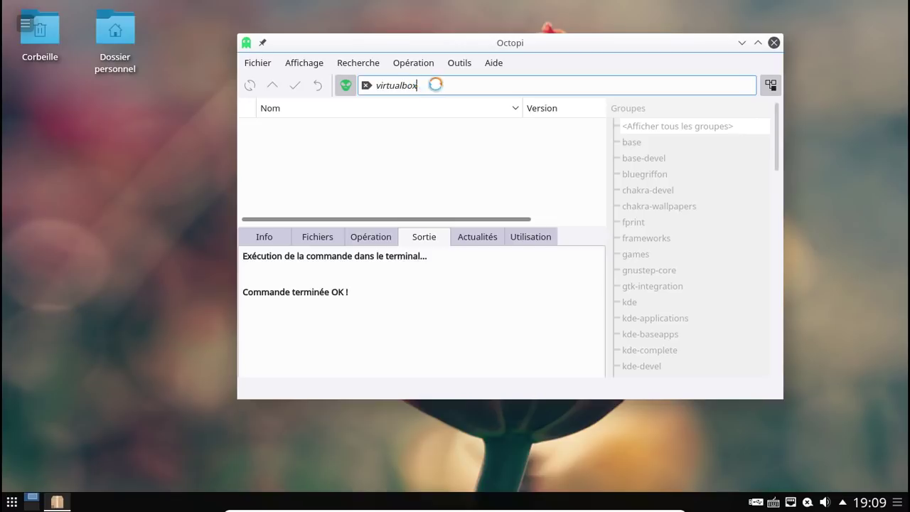
Check the display filters available for the CCR search and keep the Tout filter.
left_click(307, 64)
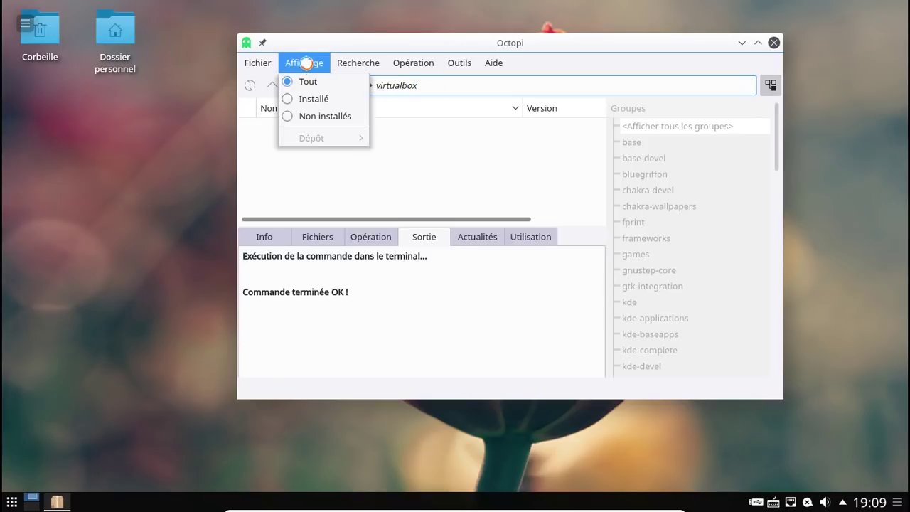
left_click(518, 208)
left_click(300, 63)
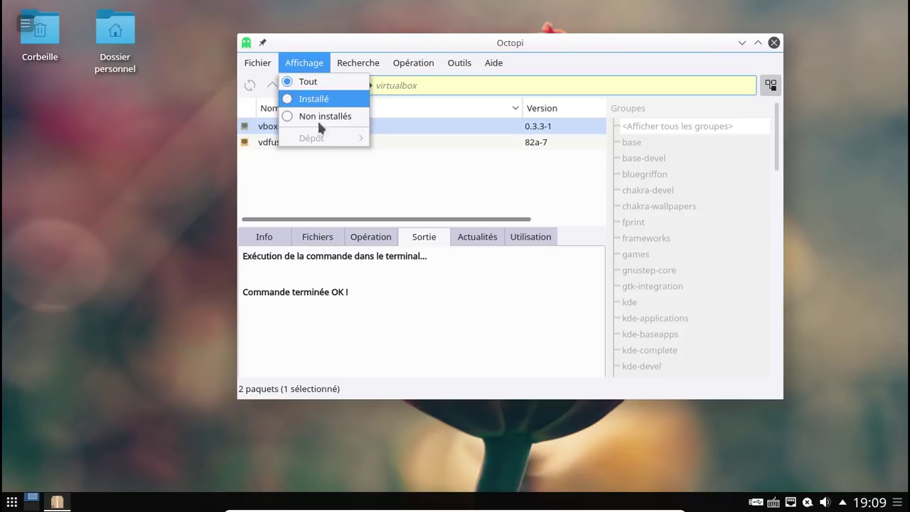
left_click(307, 81)
Leave the CCR mode, search the regular repositories for virtualbox and mark virtualbox-guest-utils for installation.
left_click(352, 88)
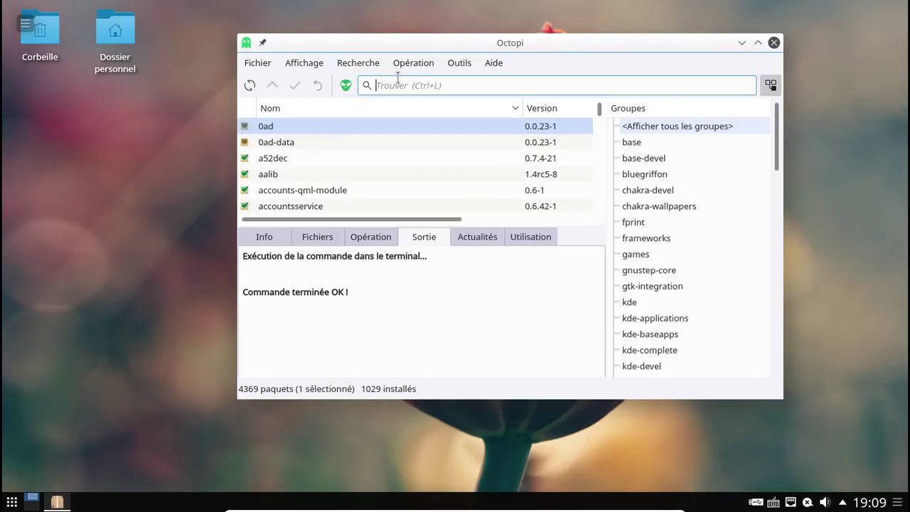
type("virtualbox")
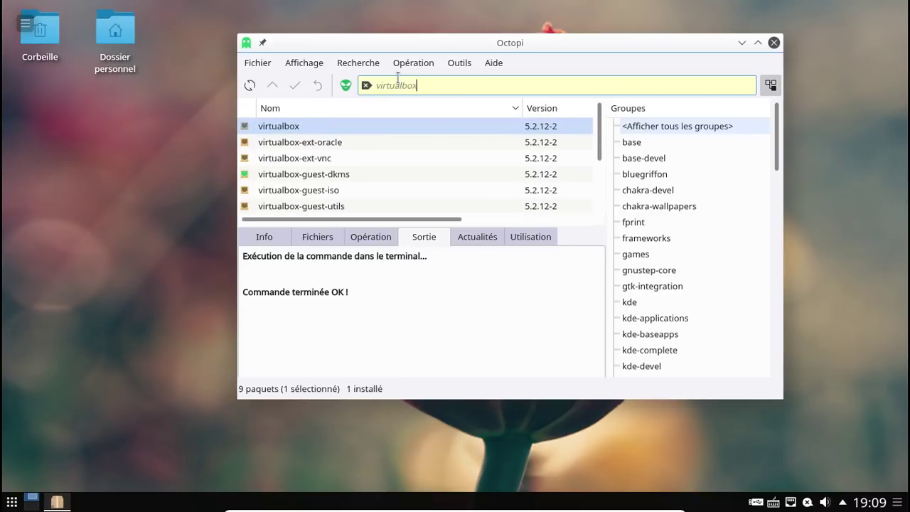
right_click(367, 203)
left_click(402, 207)
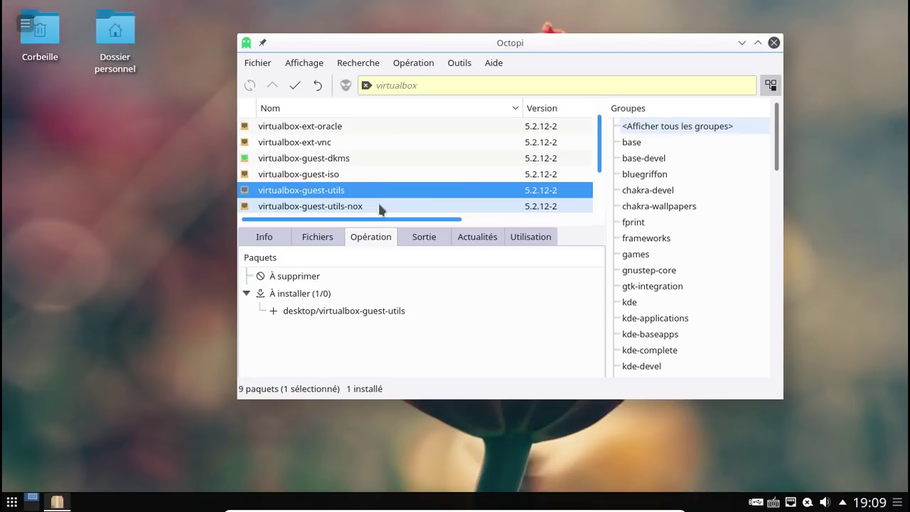
Check the info and files of virtualbox-guest-utils and try to install the package in a terminal.
left_click(278, 235)
left_click(307, 238)
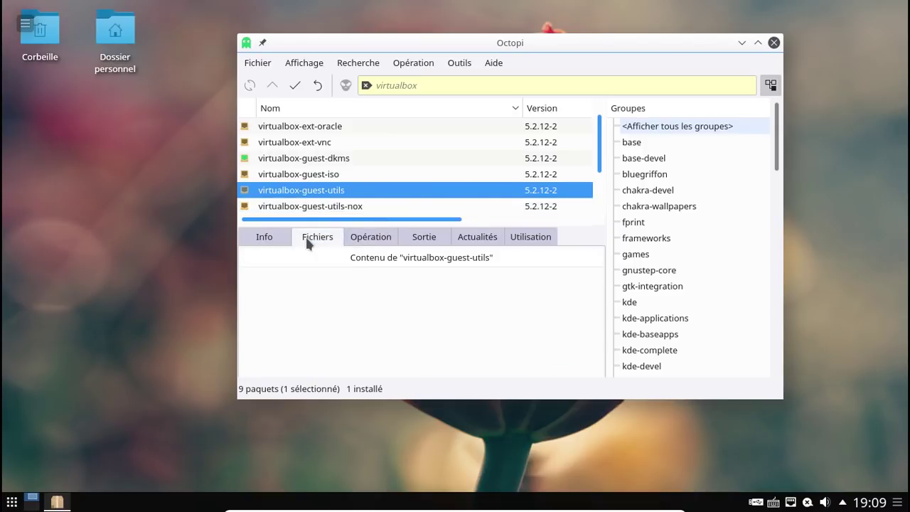
left_click(296, 86)
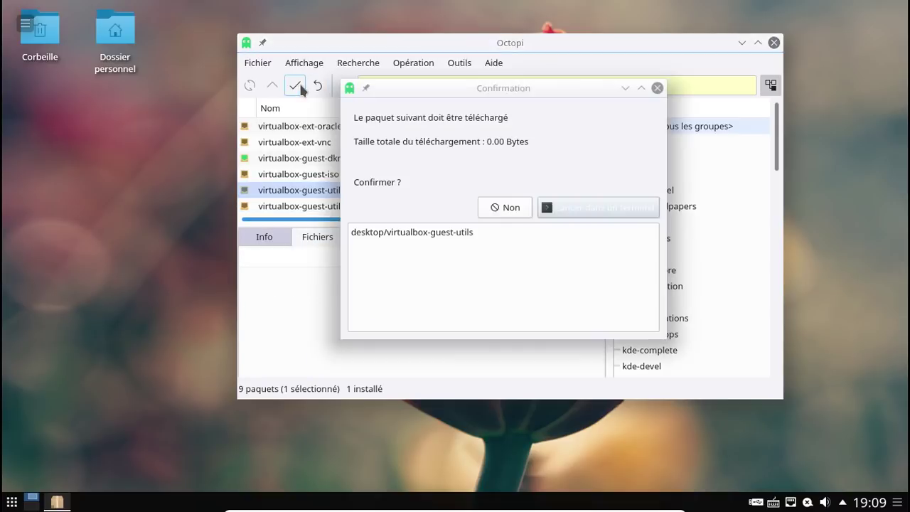
left_click(585, 208)
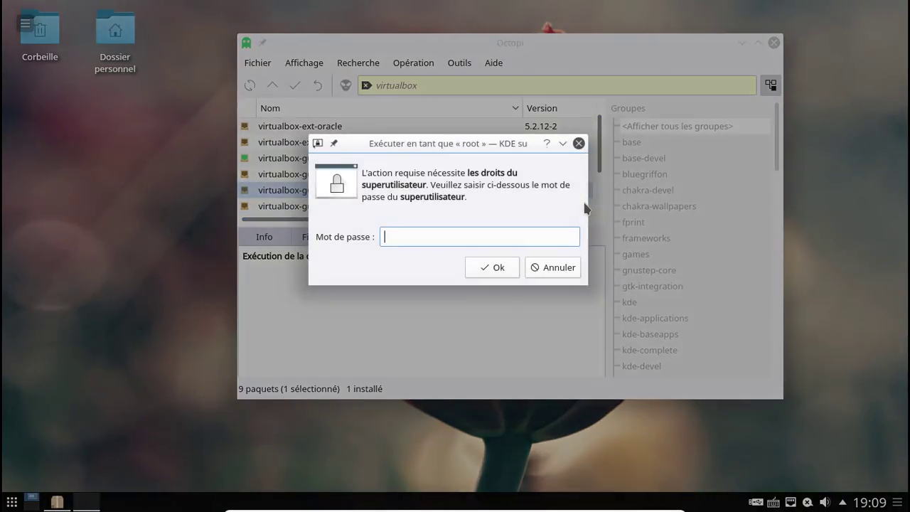
Enter the superuser password to authorize the installation of virtualbox-guest-utils.
type("•••••••••")
key("BackSpace")
key("BackSpace")
key("BackSpace")
key("BackSpace")
key("BackSpace")
key("BackSpace")
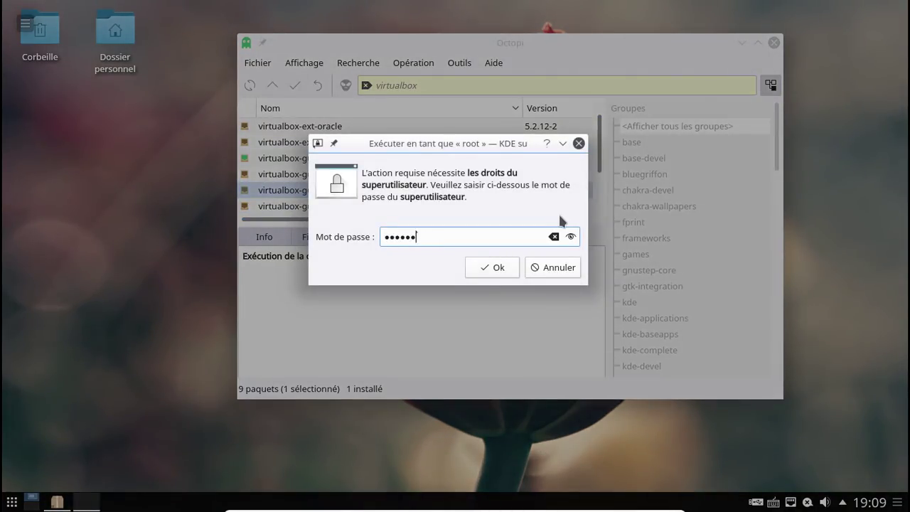
type("••••••")
key("Return")
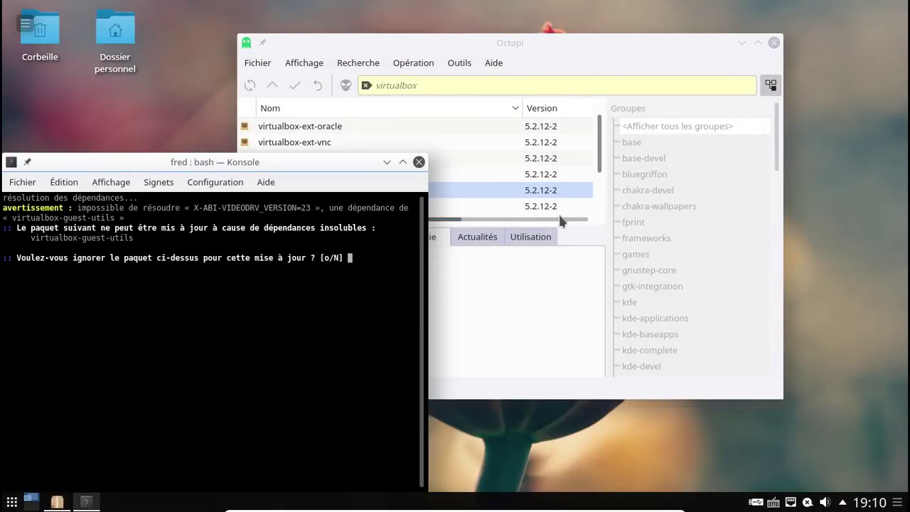
Abort the virtualbox-guest-utils installation by closing its Konsole window, and close Octopi.
left_click(419, 162)
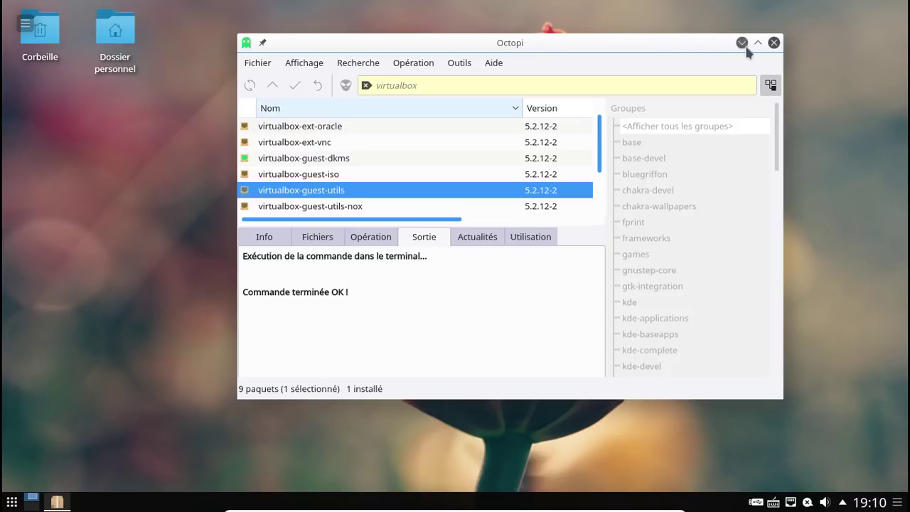
left_click(773, 42)
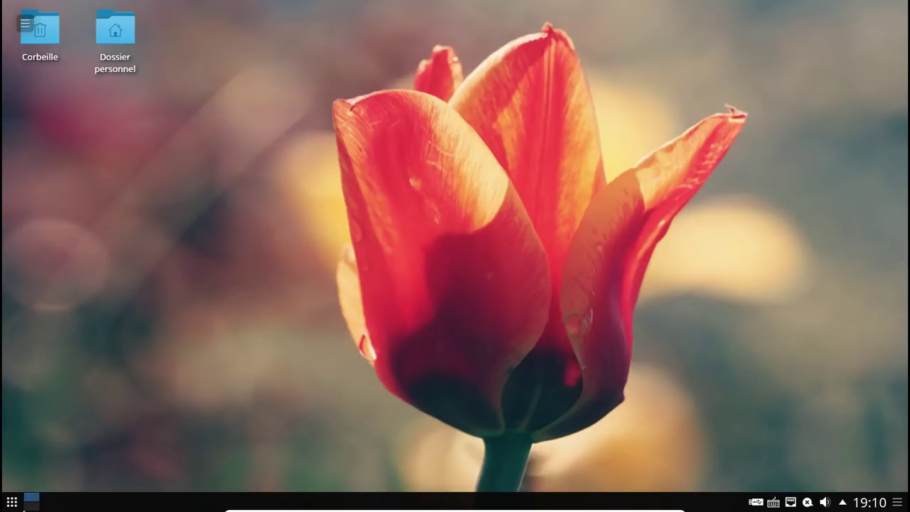
Find gimp among the applications and launch the GIMP image editor.
left_click(12, 502)
type("gimp")
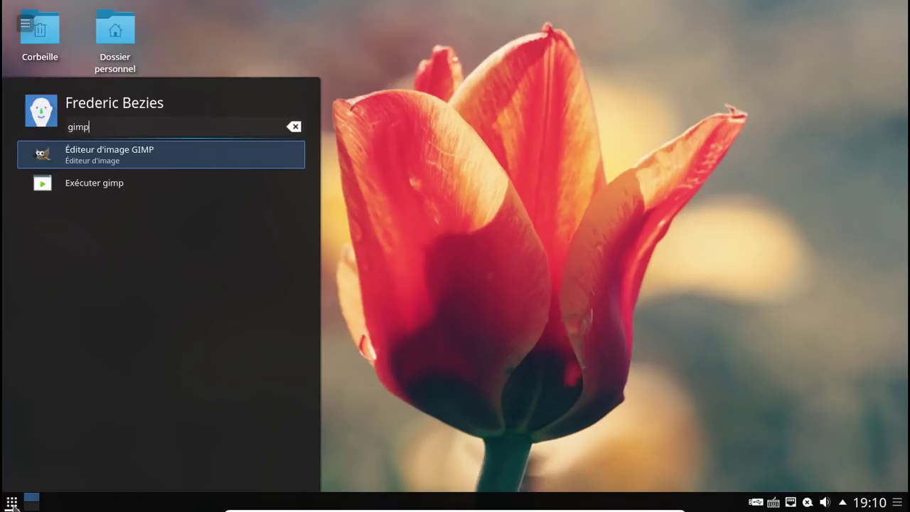
key("Return")
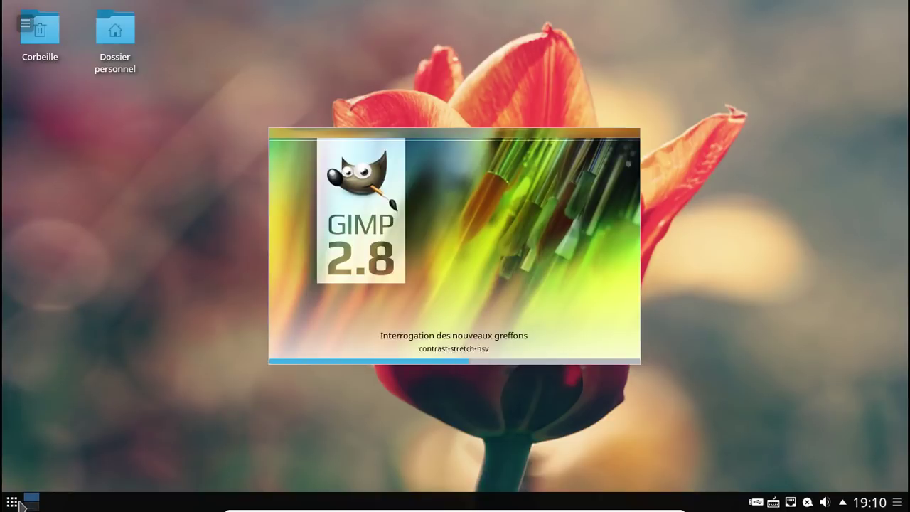
left_click(16, 503)
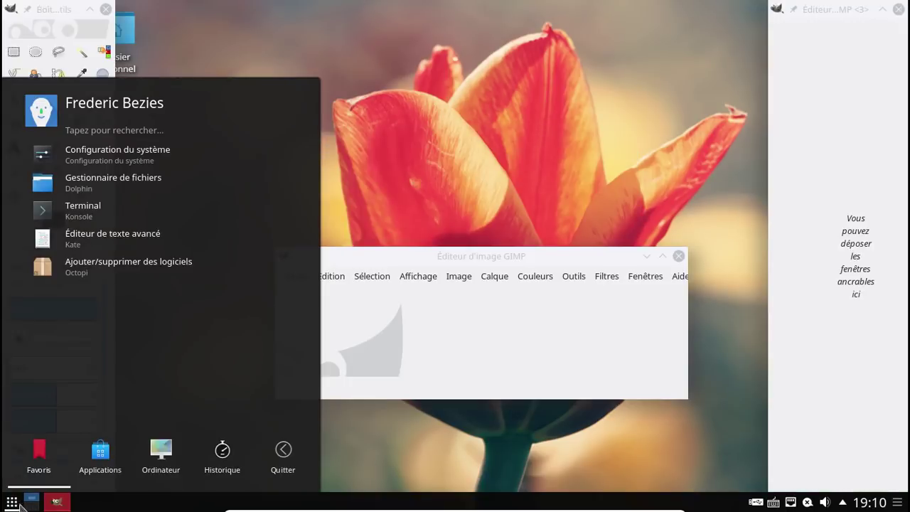
Switch GIMP to single-window mode (Mode fenêtre unique) and close the editor.
left_click(643, 276)
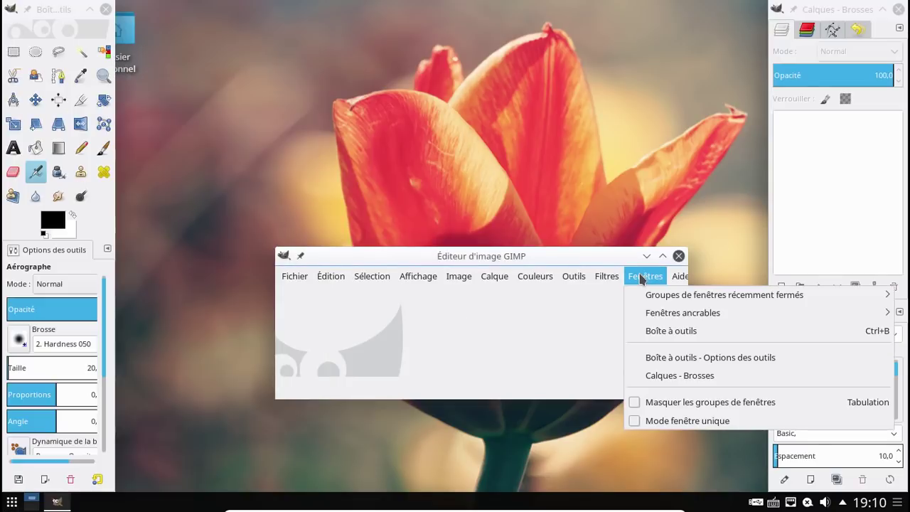
left_click(670, 420)
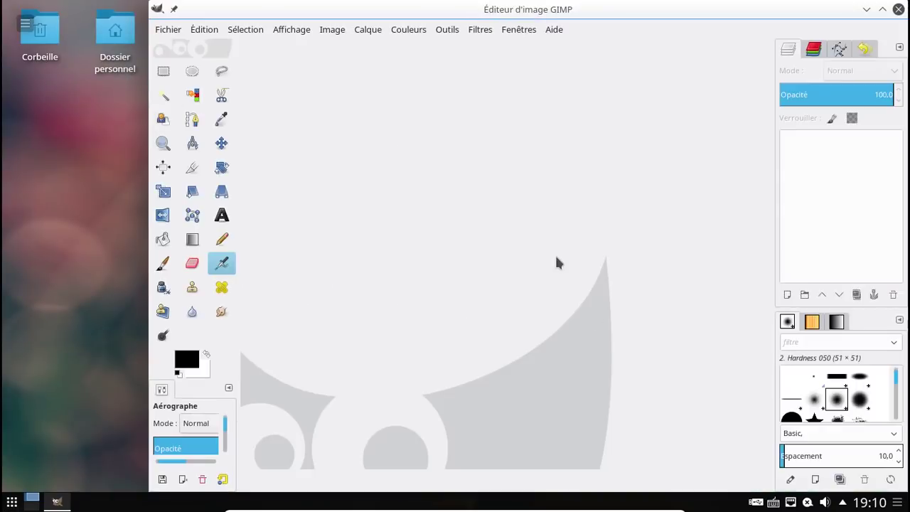
left_click(898, 9)
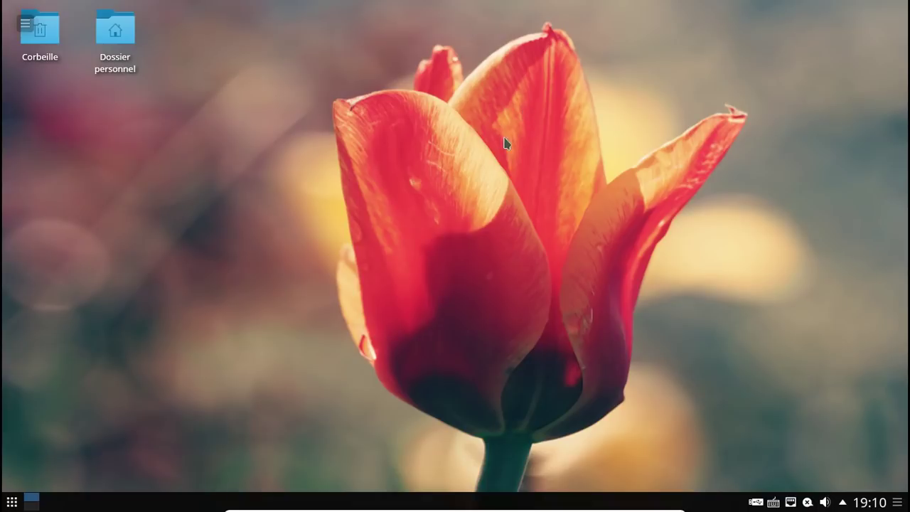
Find Falkon among the applications and launch the web browser.
left_click(12, 501)
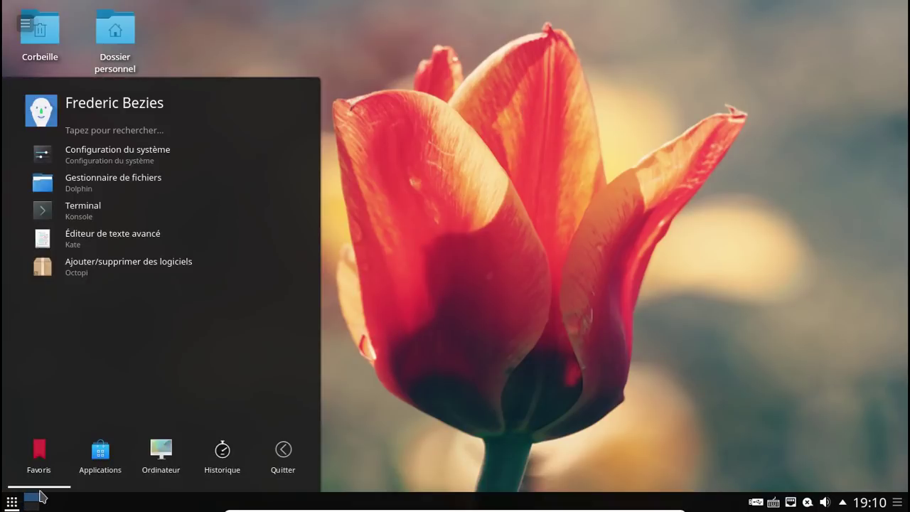
type("fg")
type("l")
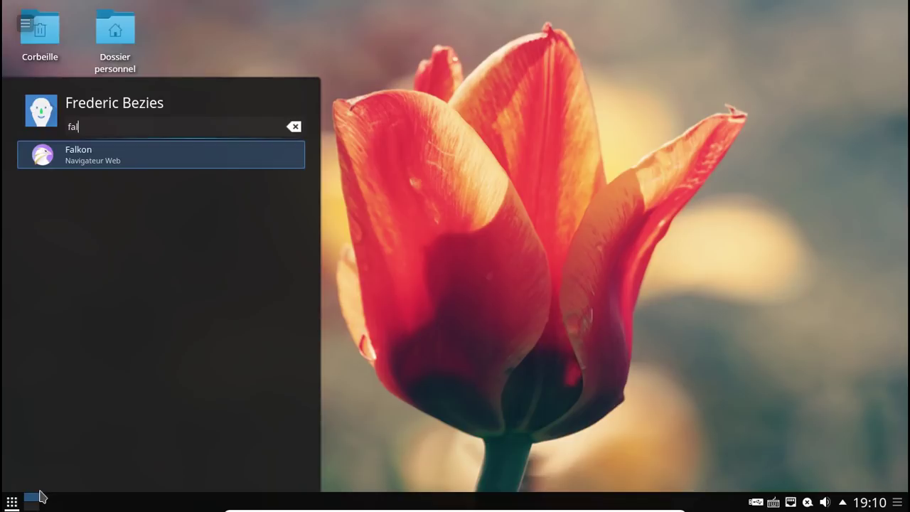
key("Return")
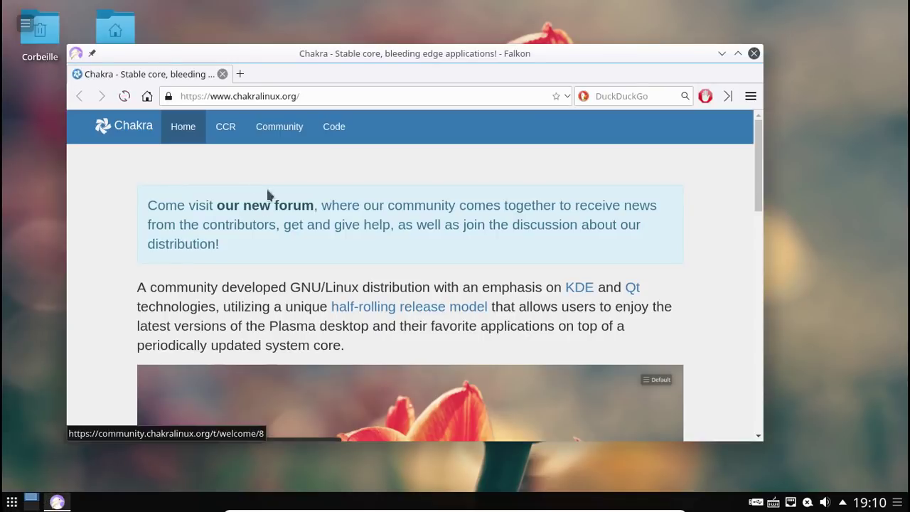
Open the website altermusique.org in a new Falkon tab.
double_click(238, 74)
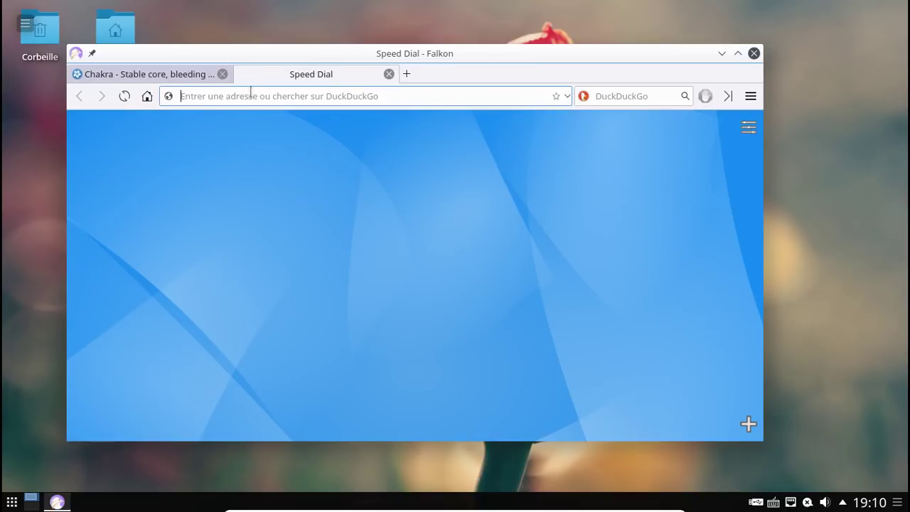
type("alterm")
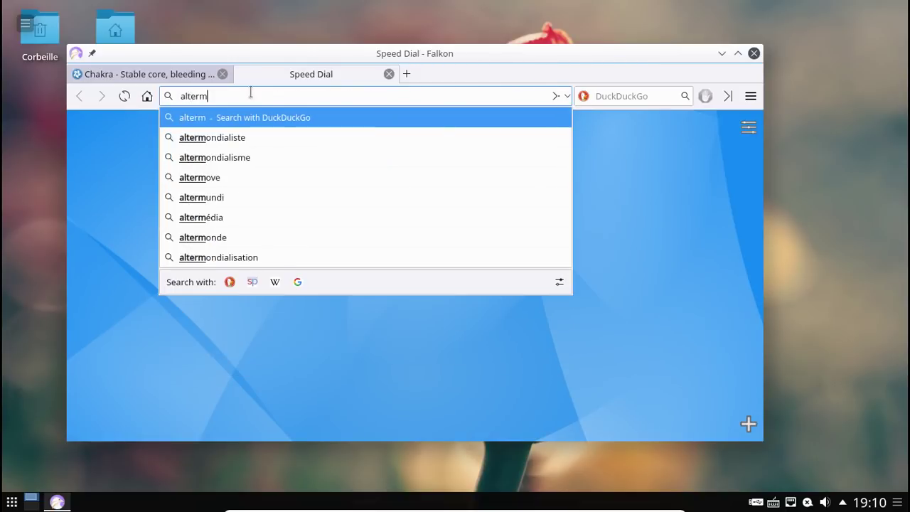
type("usique.")
key("Return")
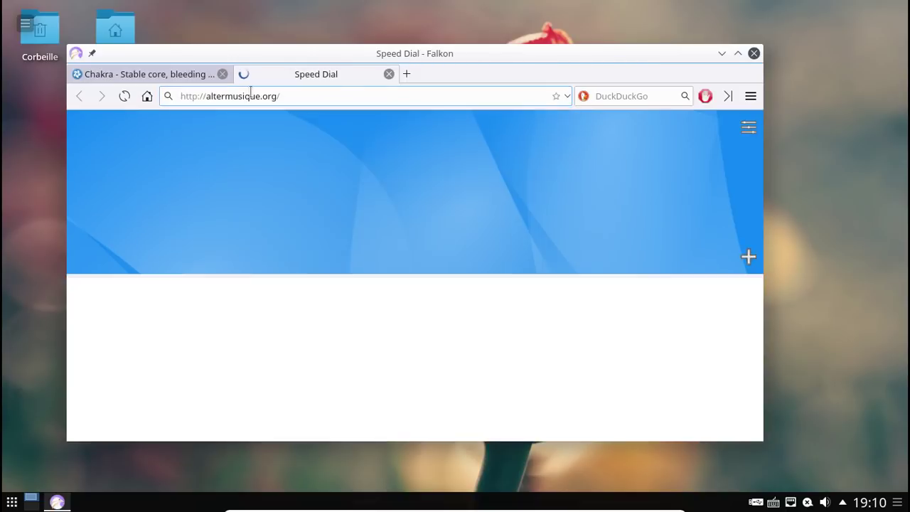
Find the MoiJe album Essai de Conscience on the altermusique.org home page and open its page.
scroll(472, 349, "down", 1)
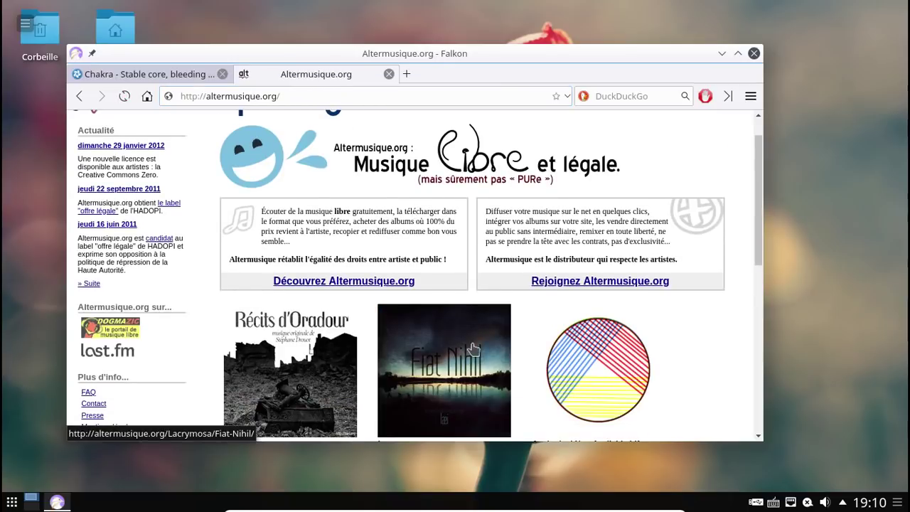
scroll(656, 339, "down", 2)
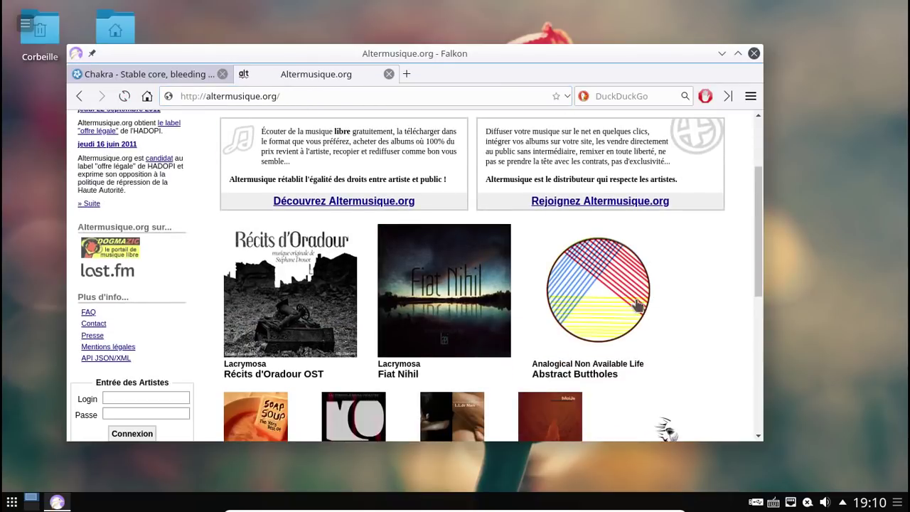
scroll(644, 305, "down", 2)
left_click(538, 338)
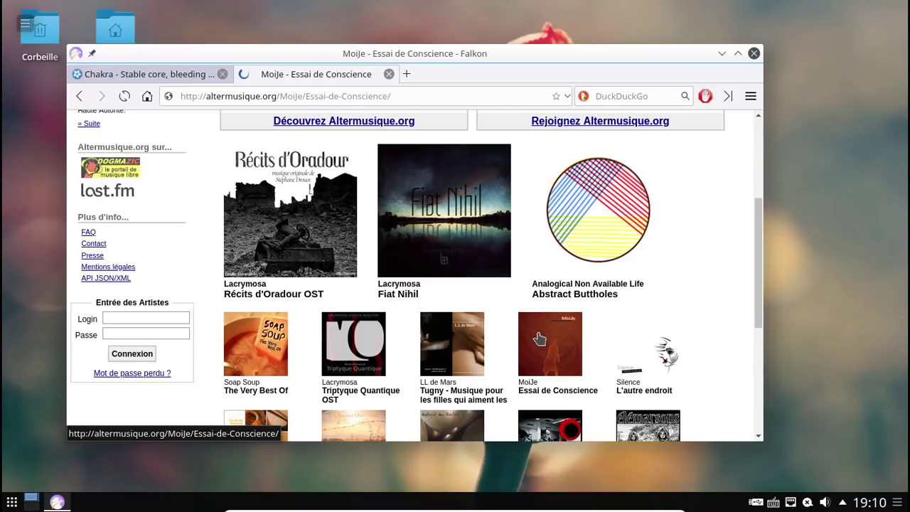
Download the complete album in low-quality MP3 (192kbps), saving MoiJe-Essai-de-Conscience-LOW.zip in the Téléchargements folder.
scroll(538, 338, "down", 4)
scroll(538, 338, "down", 8)
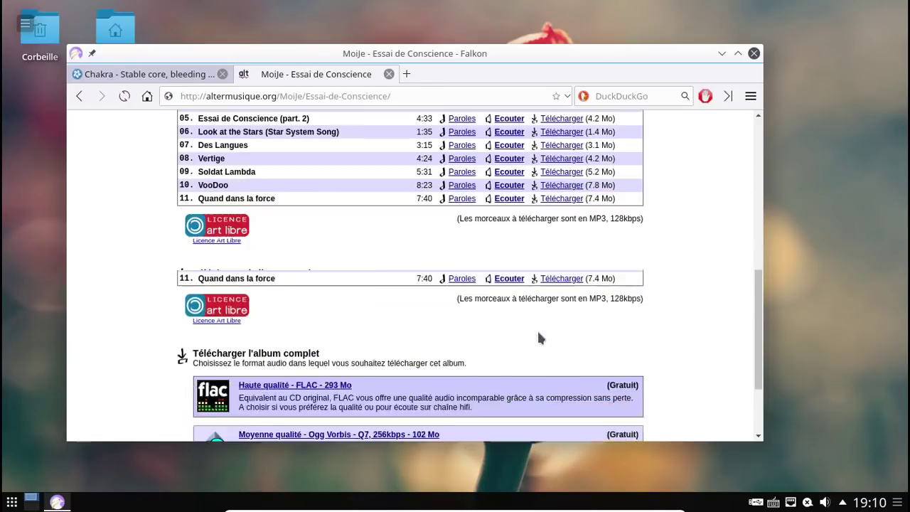
left_click(362, 377)
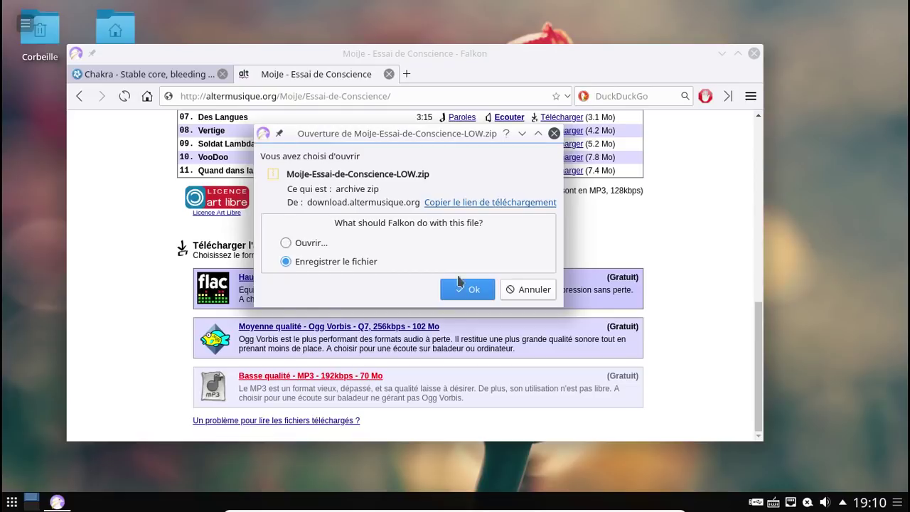
left_click(460, 290)
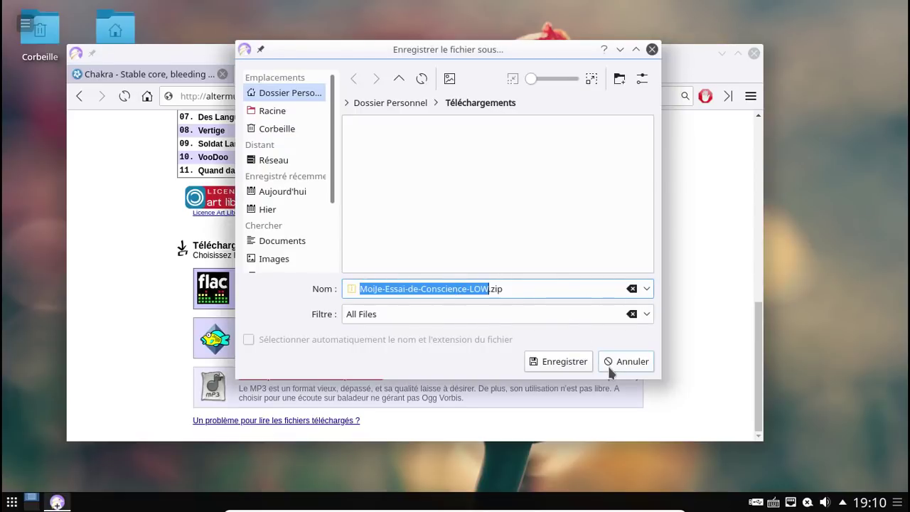
left_click(567, 363)
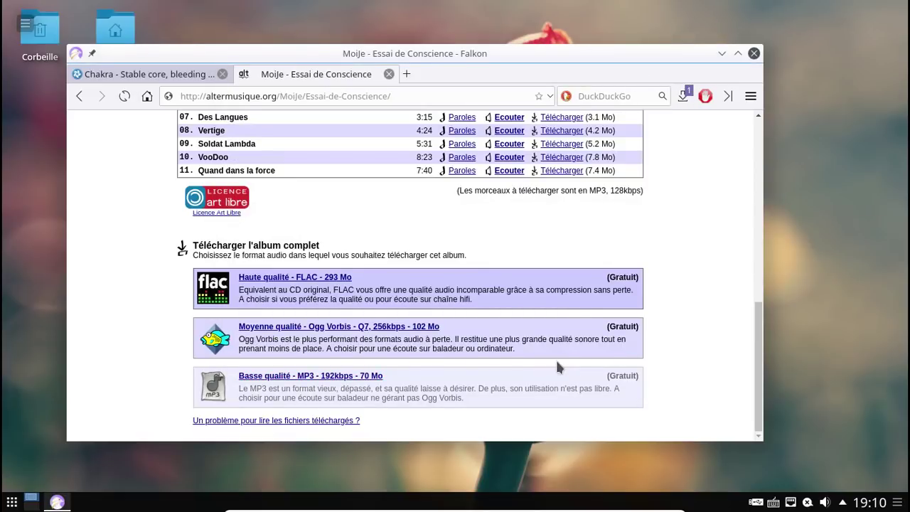
Check the album's progress in the download manager and close the browser.
left_click(682, 99)
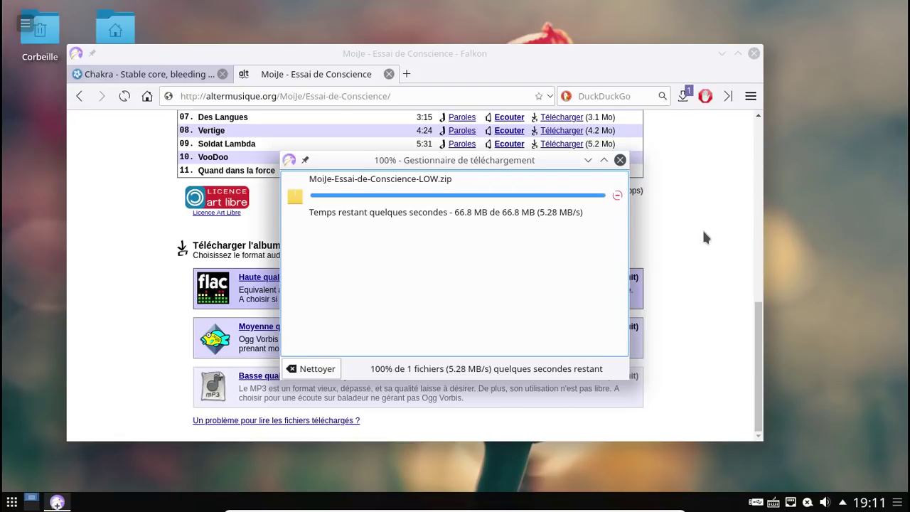
left_click(619, 160)
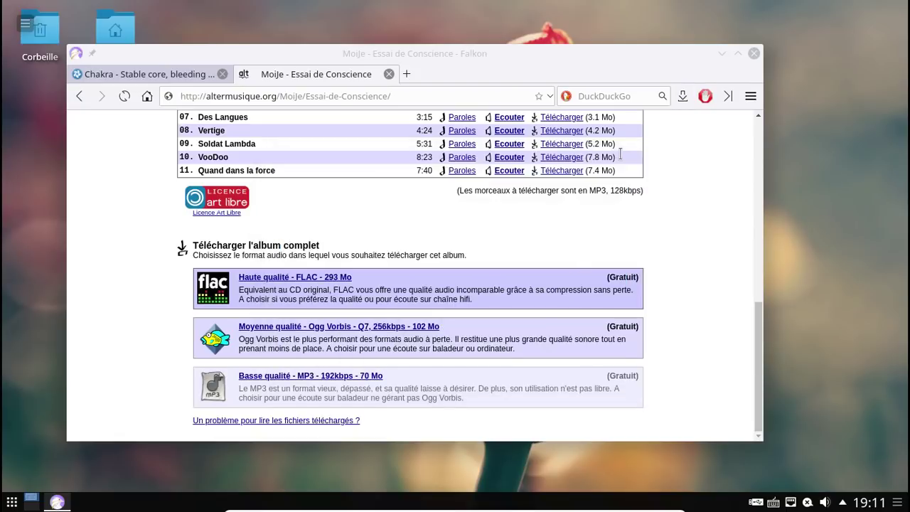
left_click(753, 54)
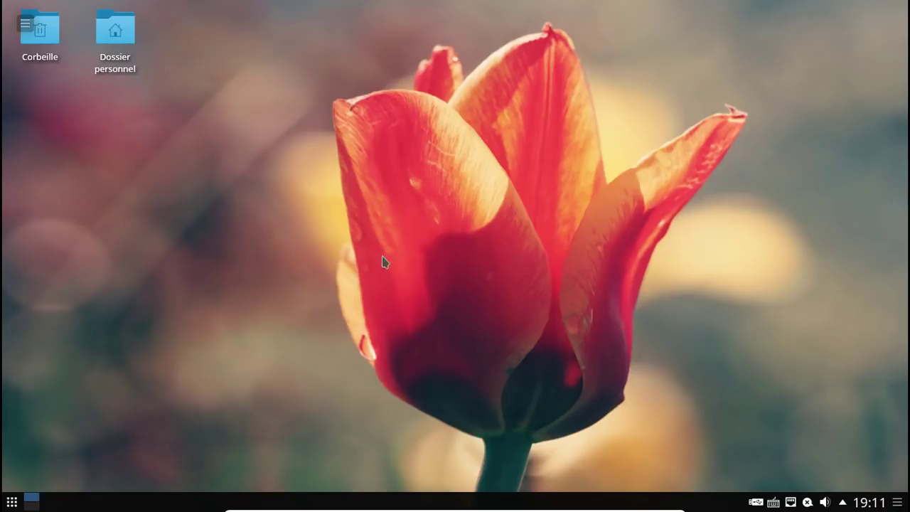
Open Téléchargements in the home folder and extract MoiJe-Essai-de-Conscience-LOW.zip in place.
left_click(125, 59)
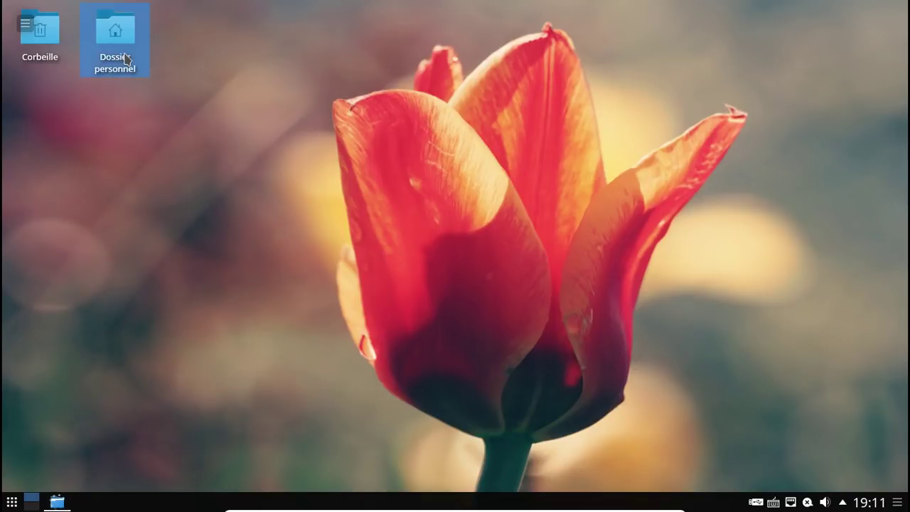
left_click(367, 169)
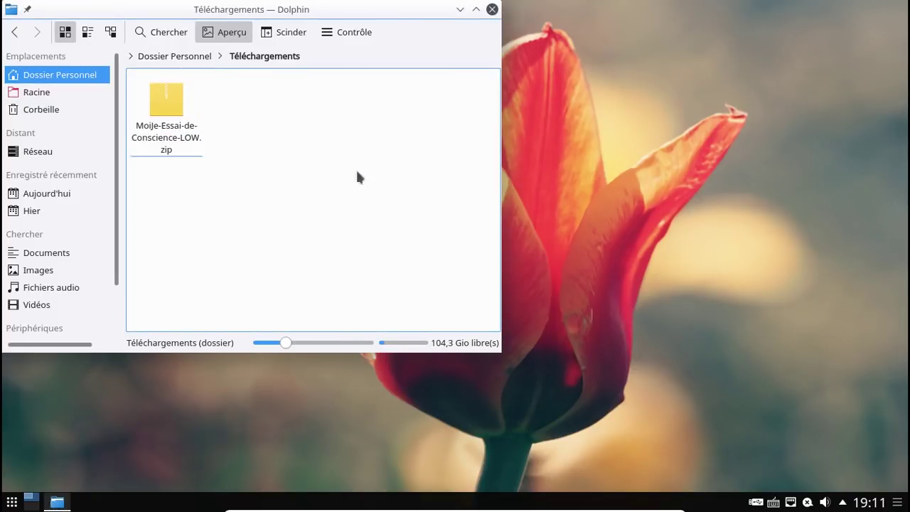
right_click(171, 101)
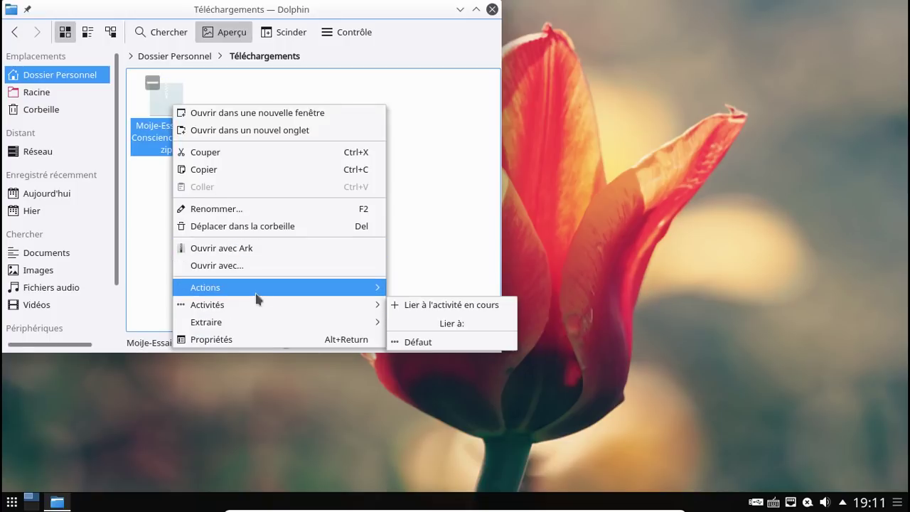
mouse_move(261, 320)
mouse_move(319, 321)
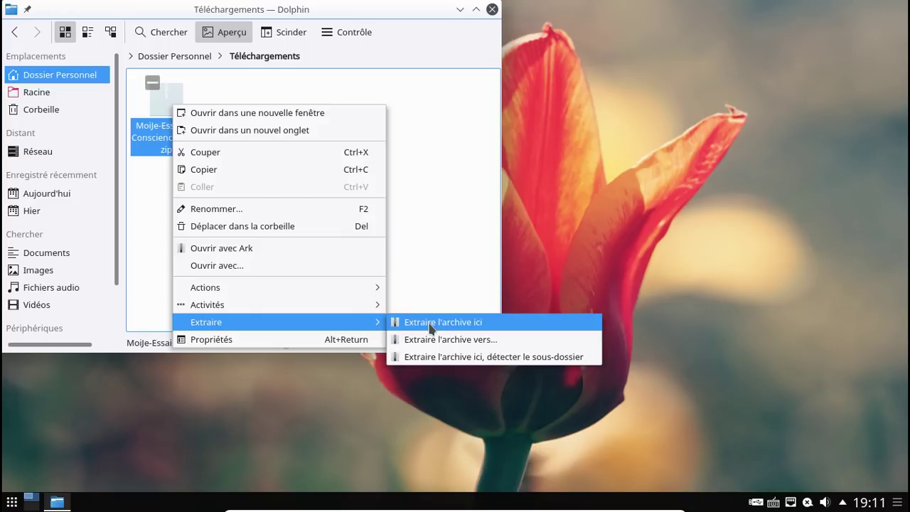
left_click(430, 323)
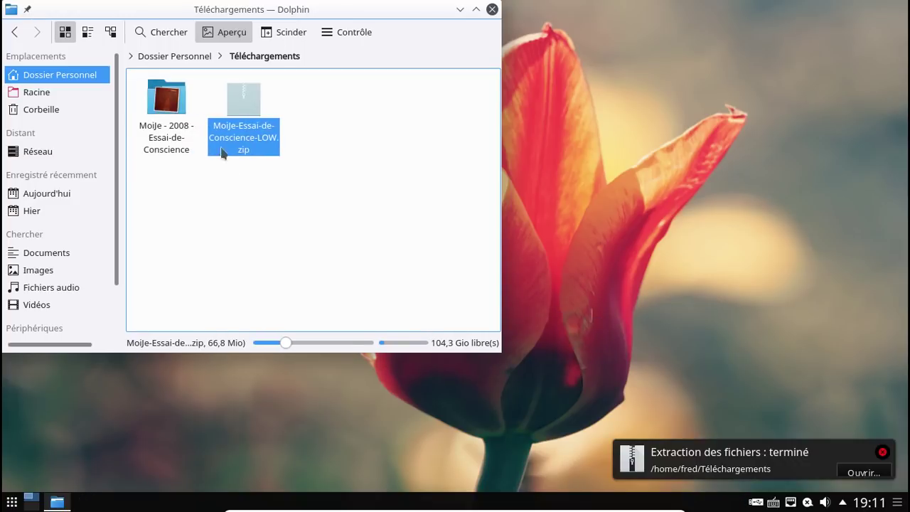
Move the extracted MoiJe - 2008 - Essai-de-Conscience folder into the Musique folder and close the file manager.
left_click(181, 105)
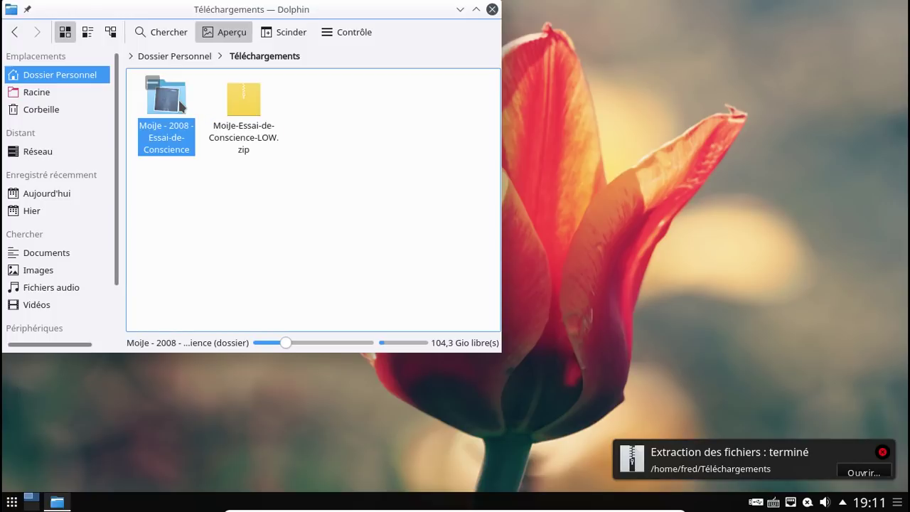
left_click(15, 33)
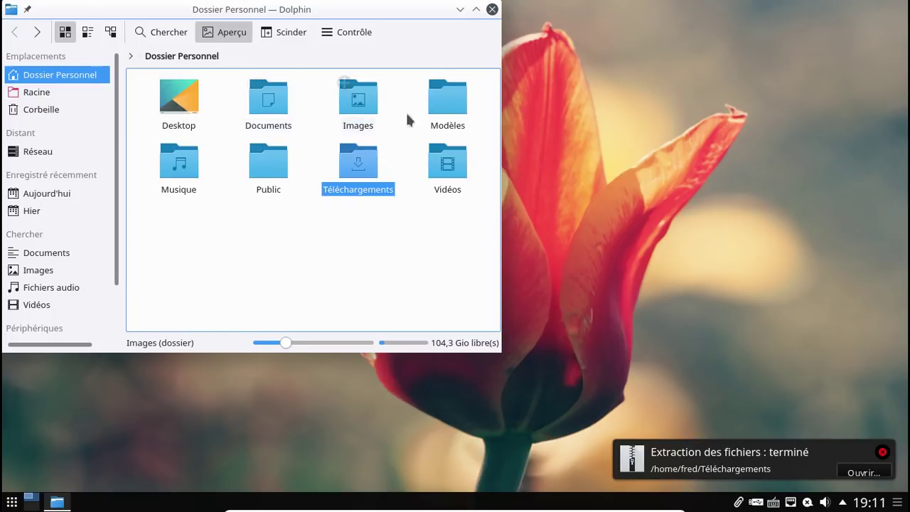
left_click(170, 173)
right_click(170, 173)
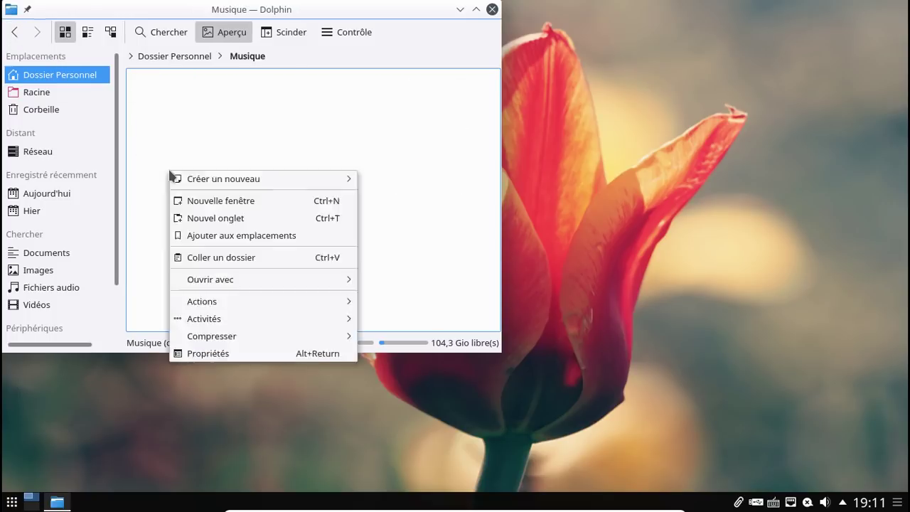
left_click(221, 259)
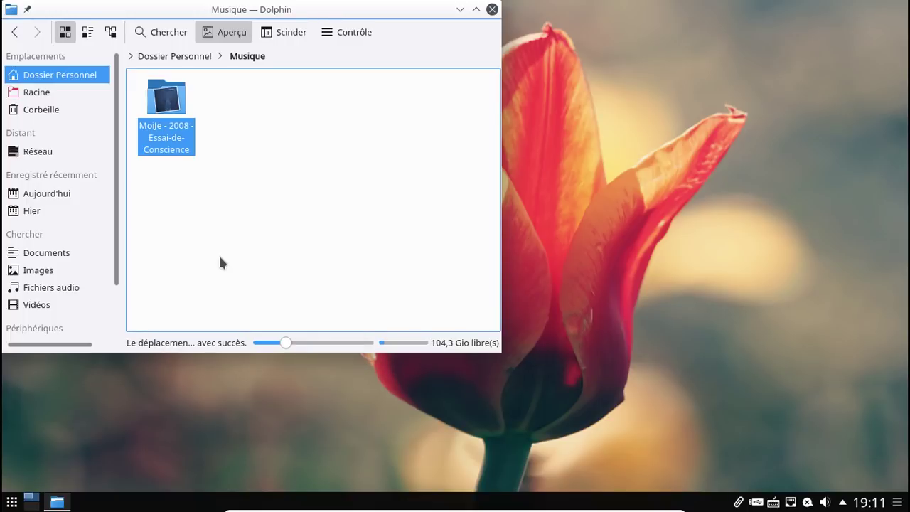
left_click(492, 9)
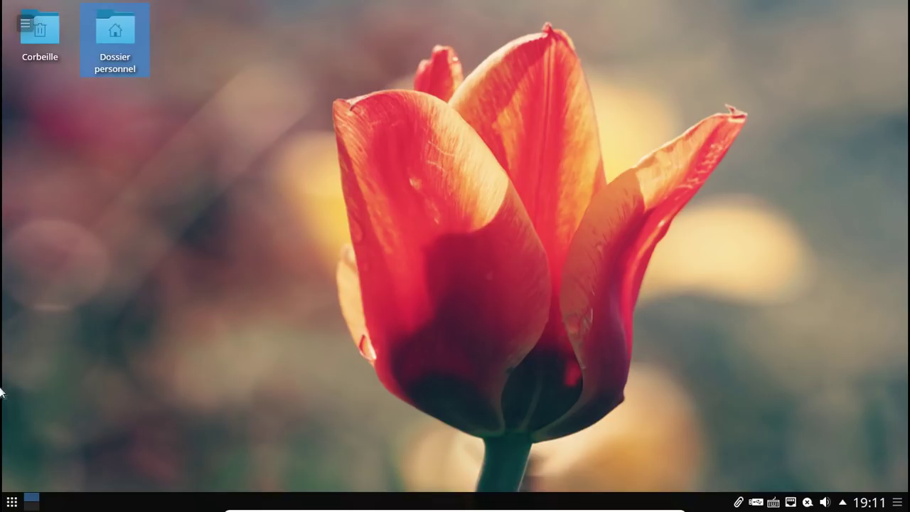
Search the applications for "clem" and launch the Clementine music player.
left_click(13, 502)
type("clem")
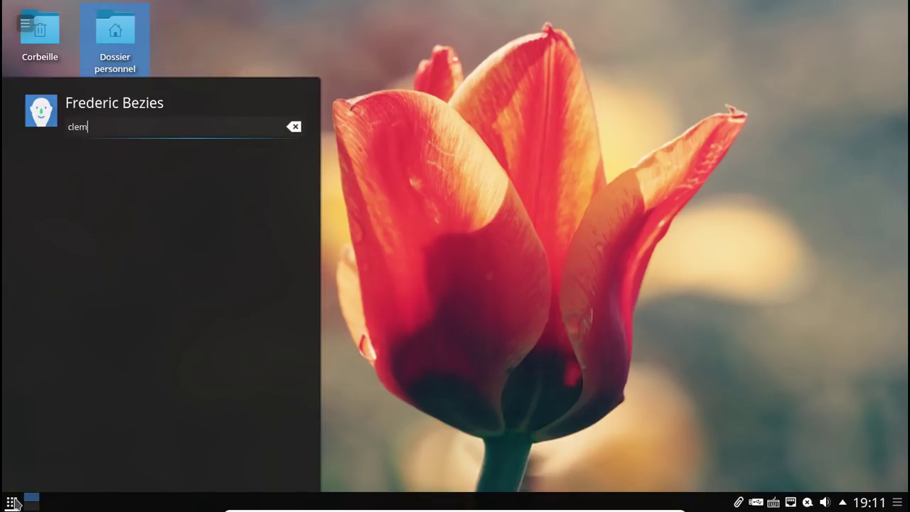
key("Return")
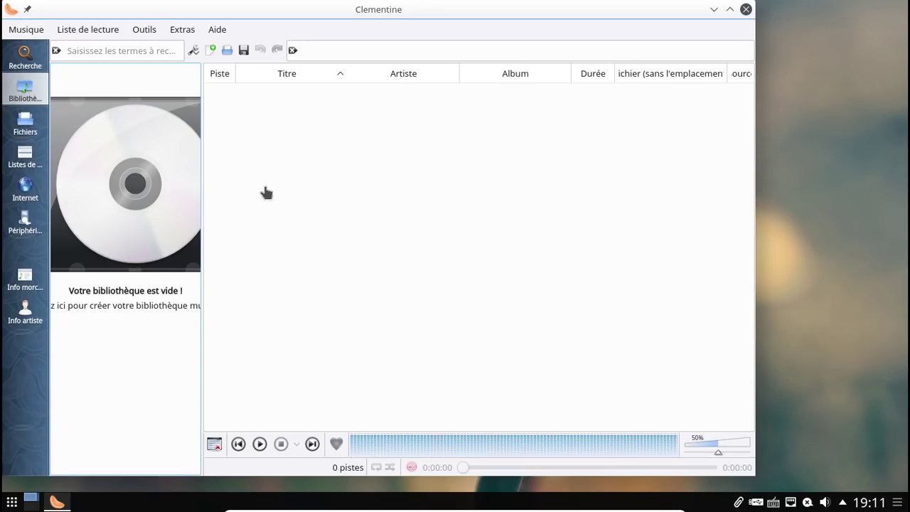
View the Qt information and Clementine's own version information, closing each dialog.
left_click(220, 27)
left_click(241, 66)
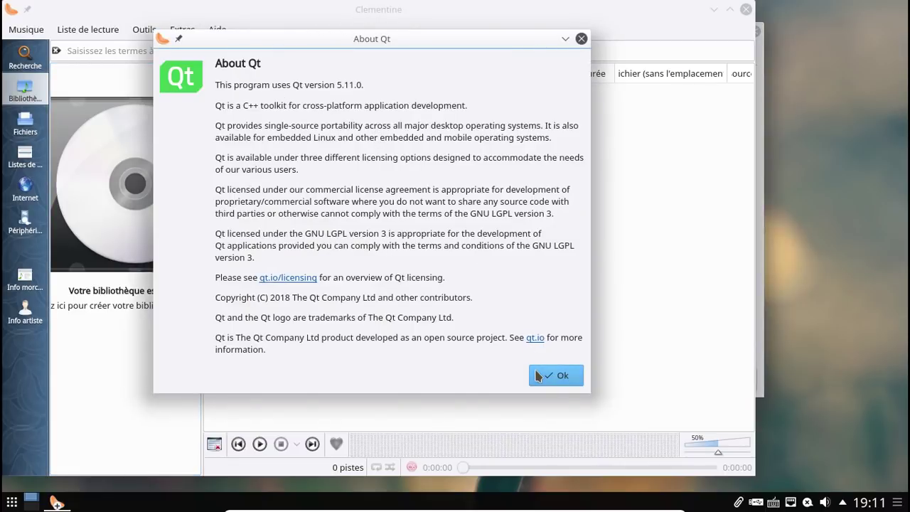
left_click(544, 375)
left_click(217, 29)
left_click(238, 49)
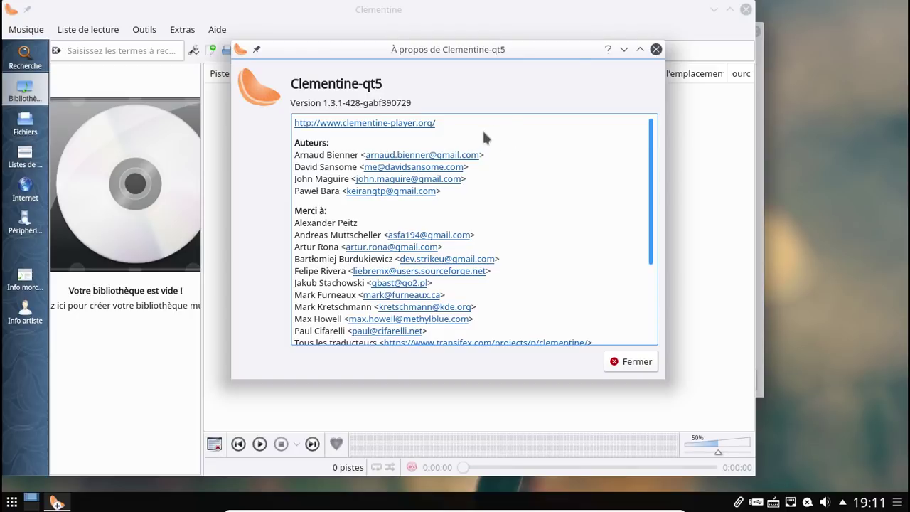
left_click(654, 48)
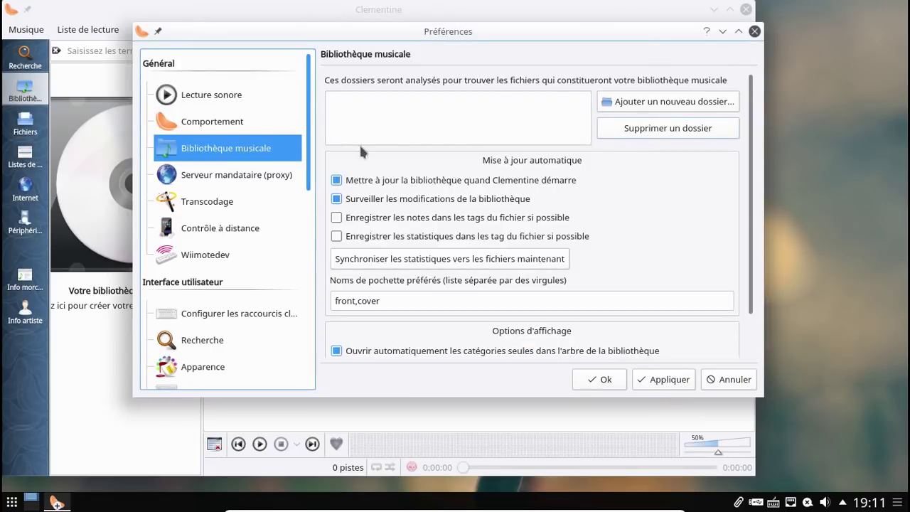
Add the home directory's Musique folder to Clementine's music library and accept the preferences.
left_click(609, 102)
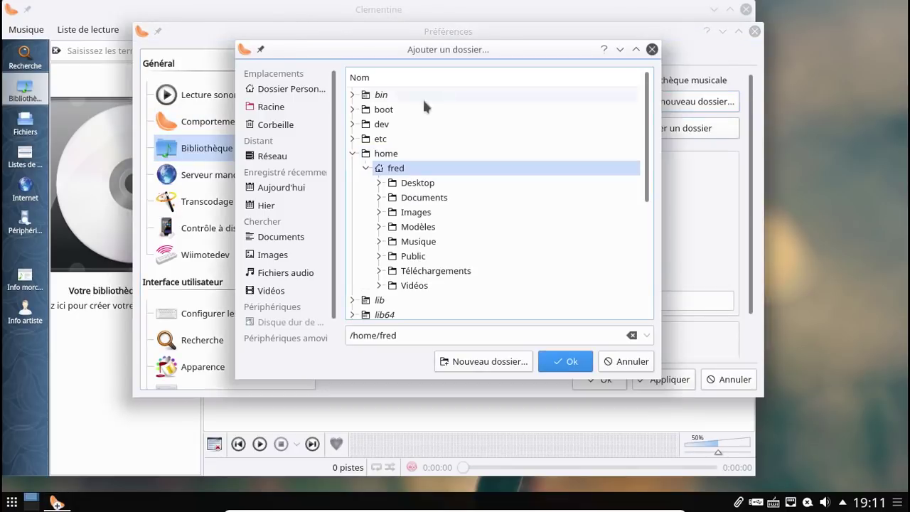
left_click(426, 241)
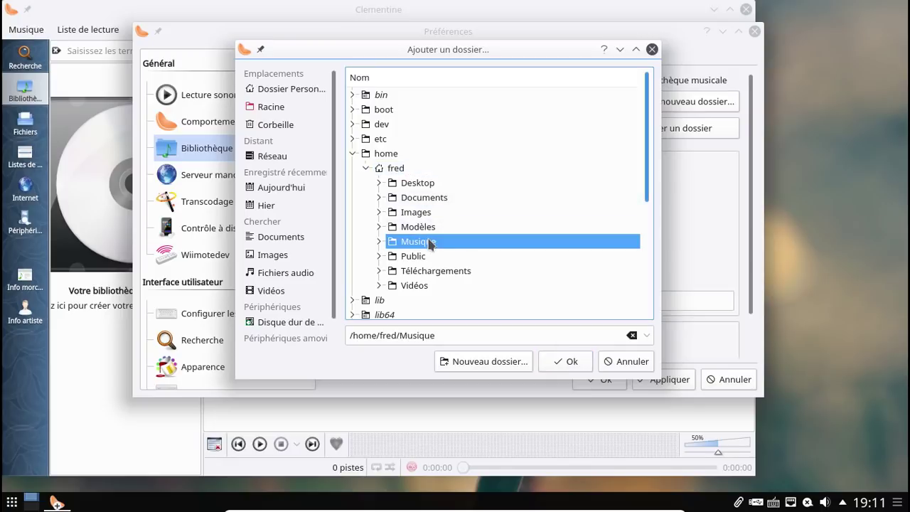
left_click(561, 361)
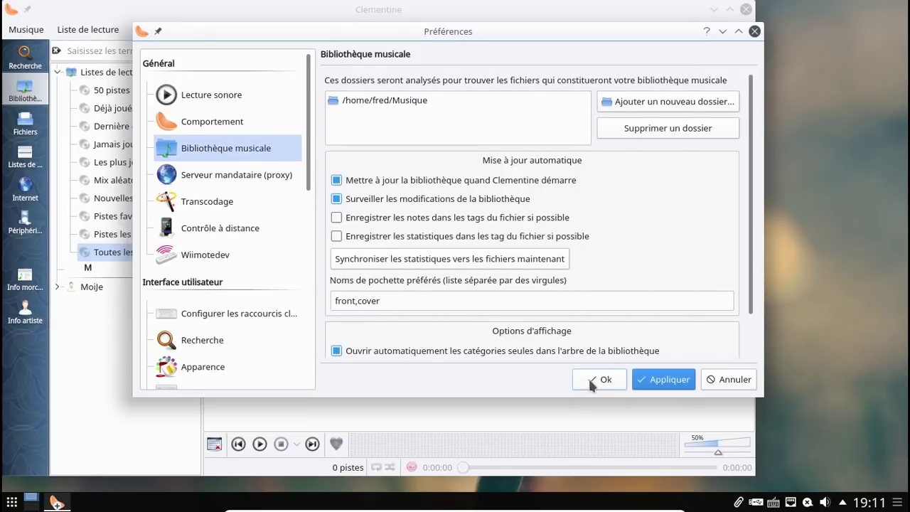
left_click(599, 379)
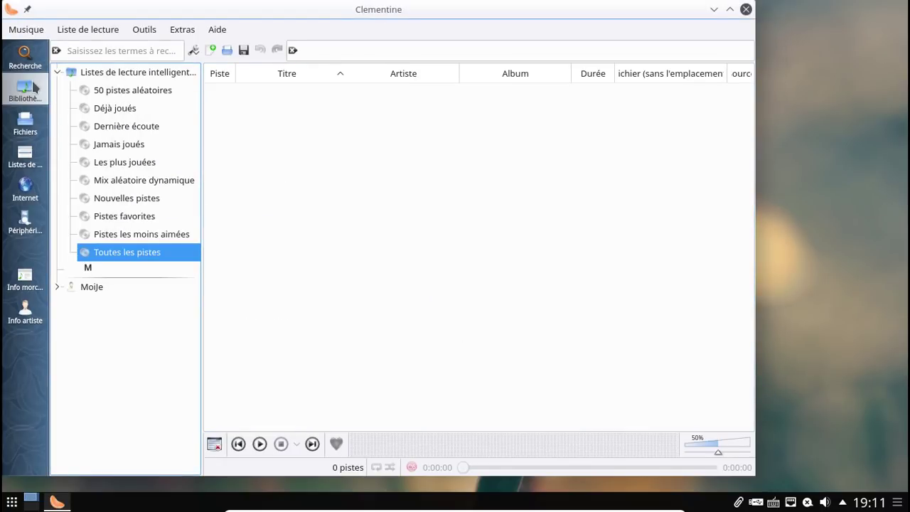
Expand the artist MoiJe in the library and play the album Essai de Conscience.
left_click(102, 284)
left_click(144, 333)
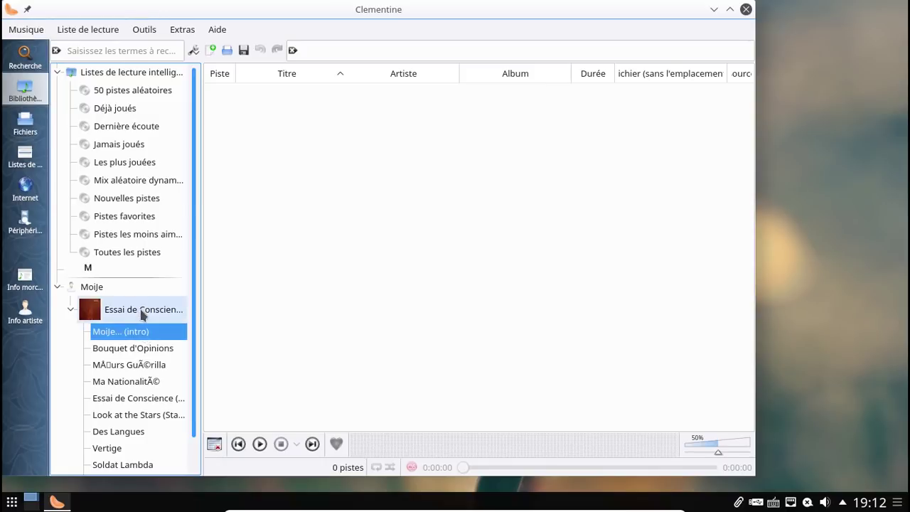
double_click(142, 313)
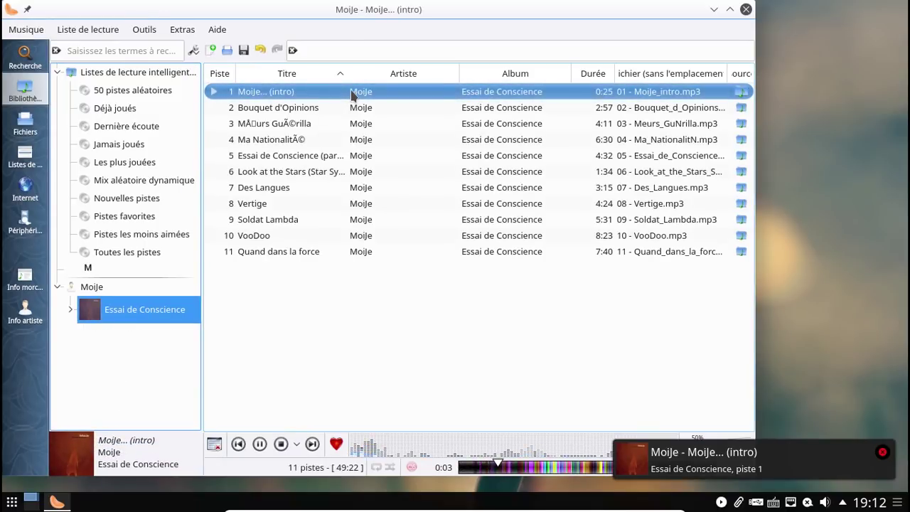
Raise the system's audio volume while the album plays and close the volume controls.
left_click(825, 502)
left_click(824, 502)
left_click(825, 501)
left_click_drag(757, 352, 864, 355)
left_click(501, 394)
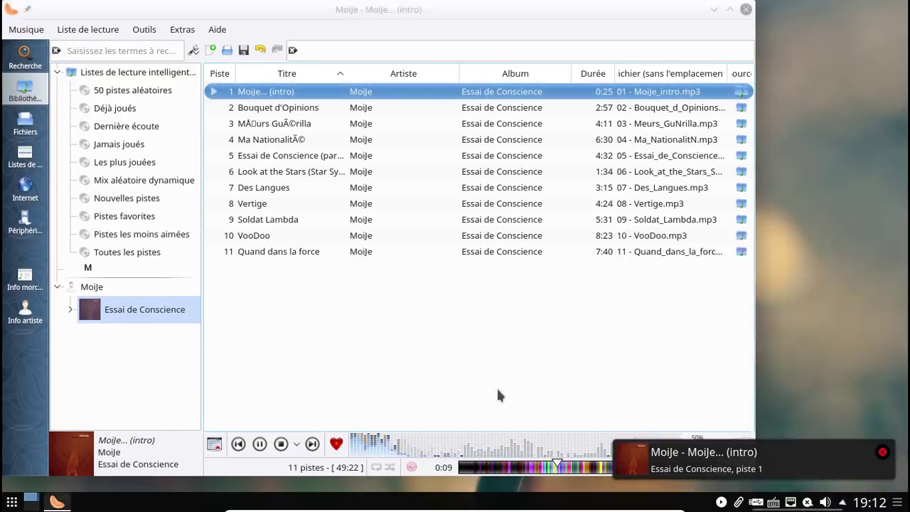
Play the next track with Clementine's volume raised to 71%, and stop playback.
left_click(313, 443)
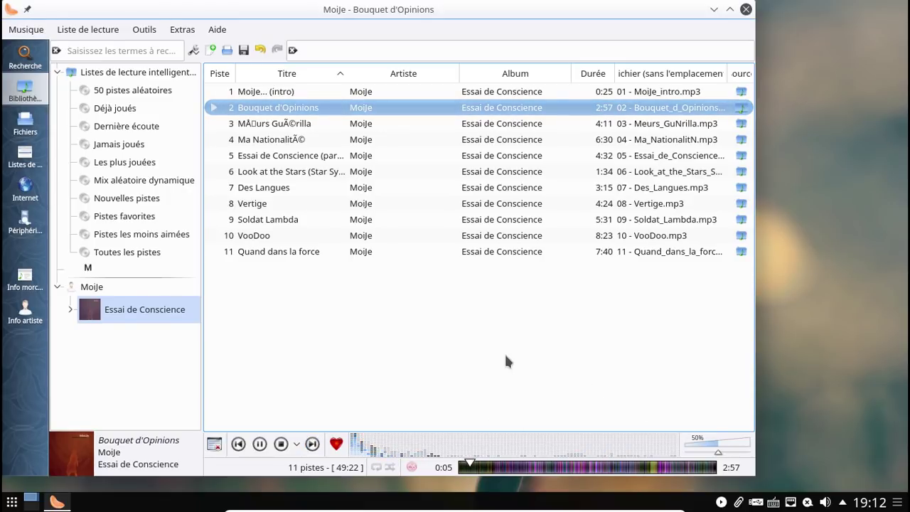
left_click_drag(718, 448, 748, 445)
scroll(748, 445, "down", 2)
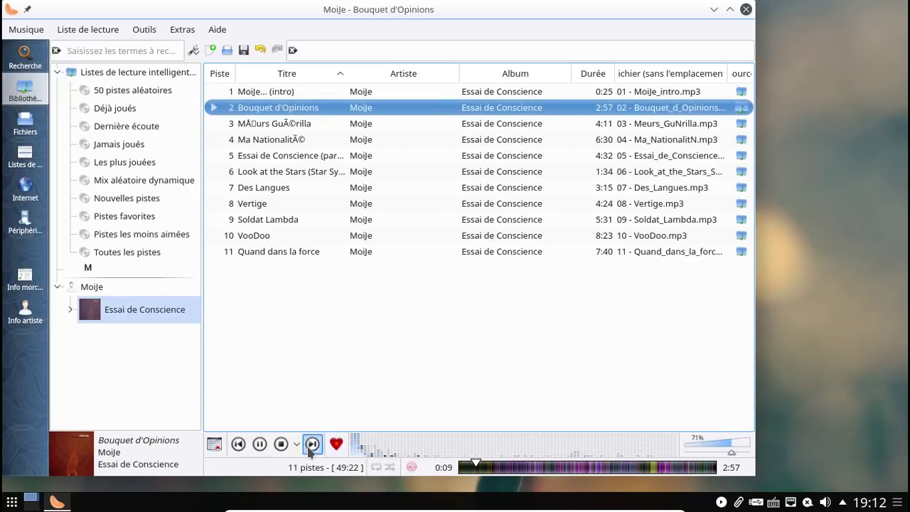
left_click(281, 445)
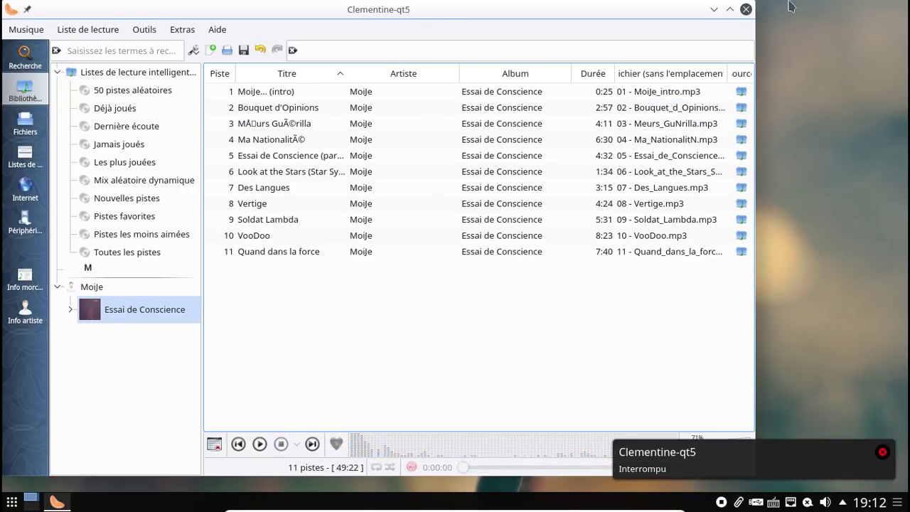
Close Clementine along with its playback notification, and shut down the Chakra Linux system.
left_click(745, 9)
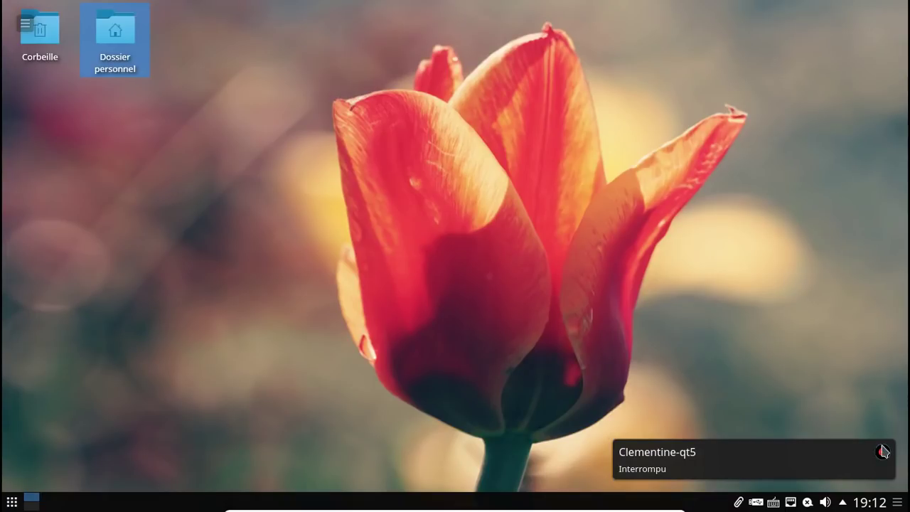
left_click(882, 451)
left_click(11, 502)
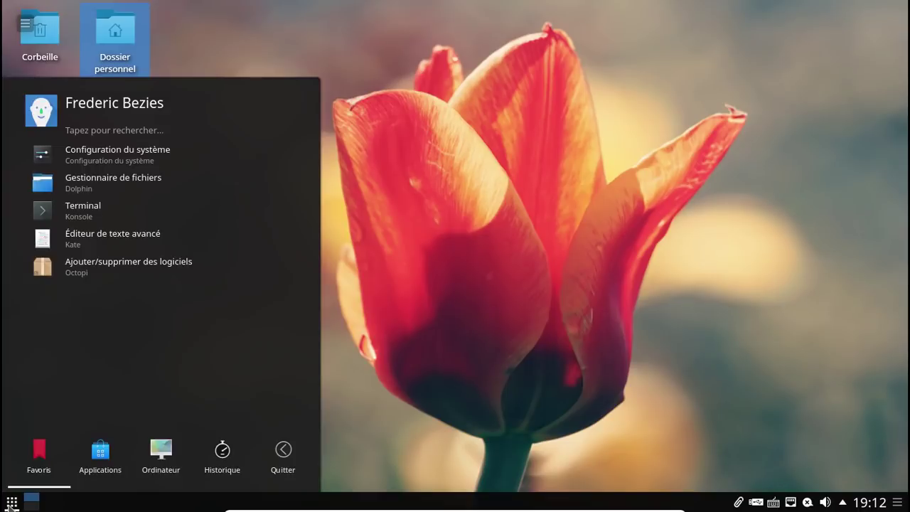
left_click(286, 462)
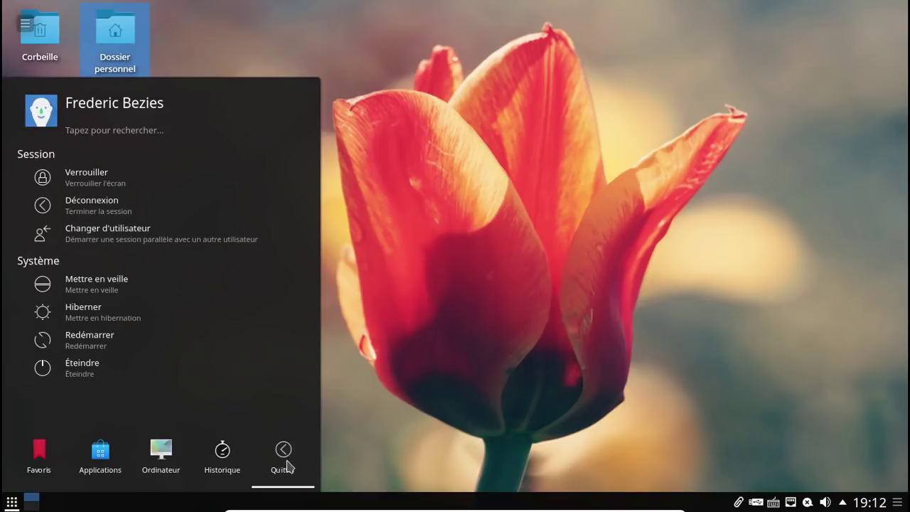
left_click(54, 368)
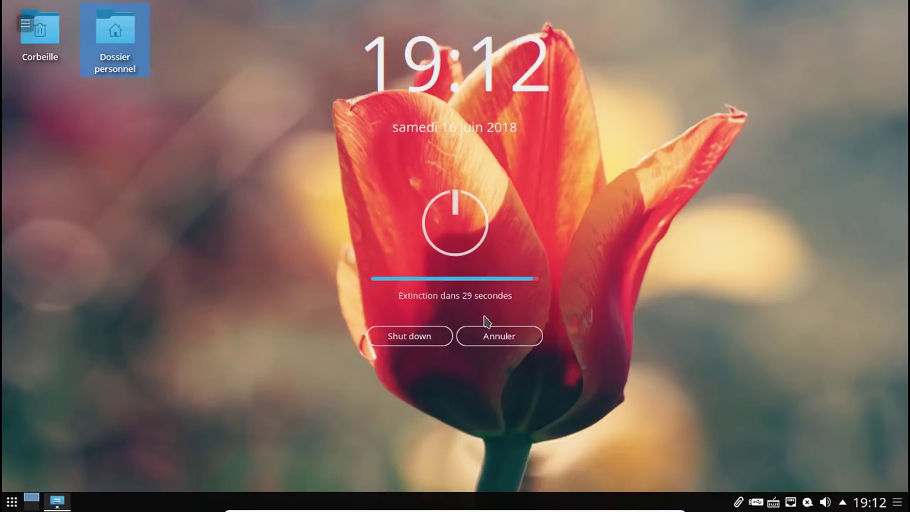
left_click(422, 341)
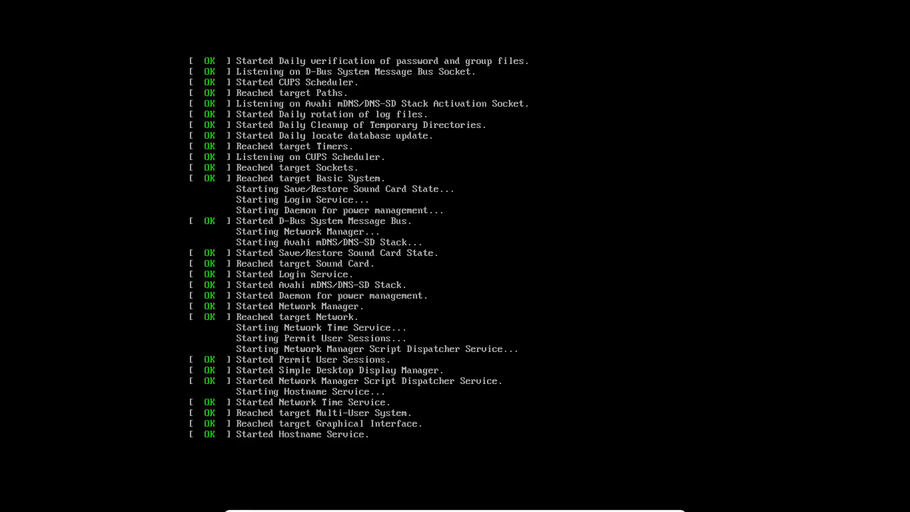
Switch the Chakra Linux virtual machine from full screen back to windowed mode on the host desktop.
key("Control_R+f")
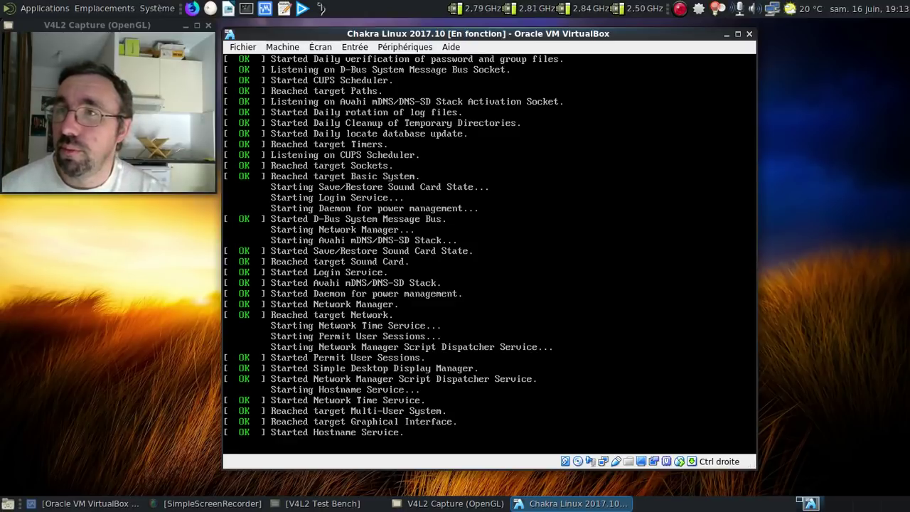
right_click(679, 10)
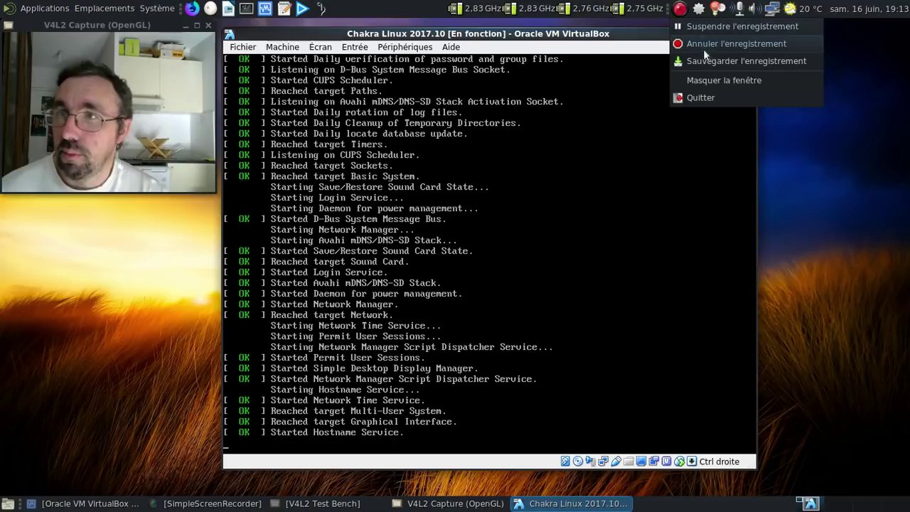